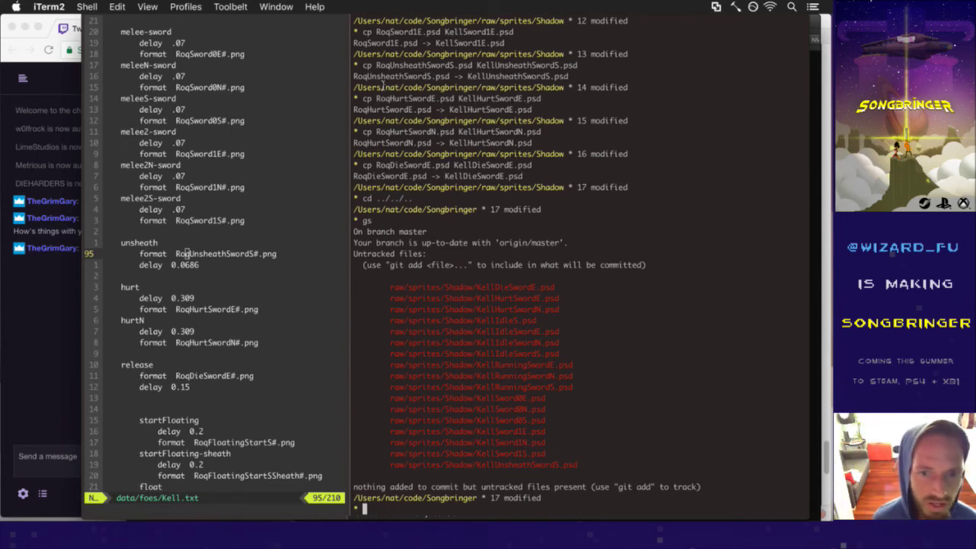
Step: Switch to Photoshop, align its window with the terminal window's left edge and widen it to fill the available space
{"action": "key", "text": "super+Tab"}
{"action": "key", "text": "super+Tab"}
{"action": "key", "text": "super+Tab"}
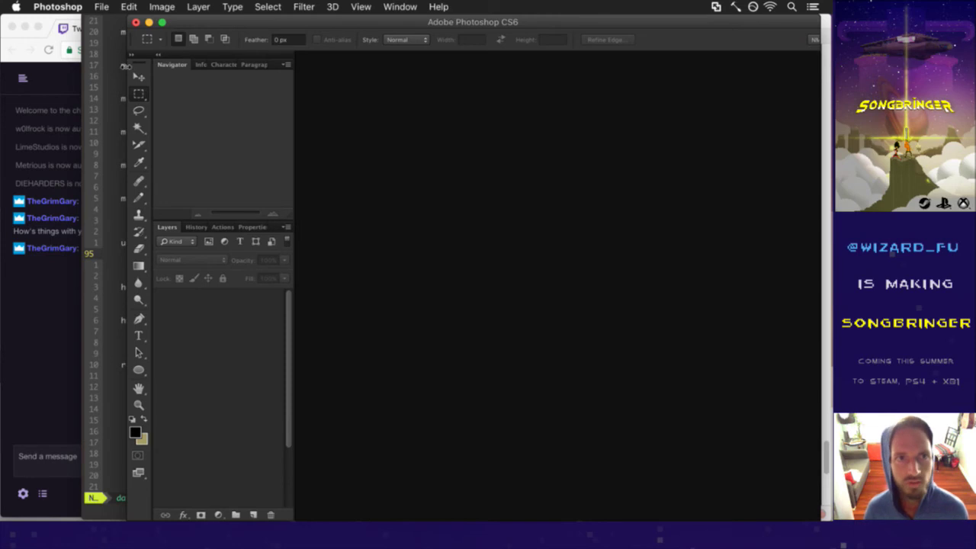
{"action": "mouse_move", "coordinate": [125, 63]}
{"action": "left_mouse_down"}
{"action": "mouse_move", "coordinate": [113, 66]}
{"action": "mouse_move", "coordinate": [133, 67]}
{"action": "left_mouse_up"}
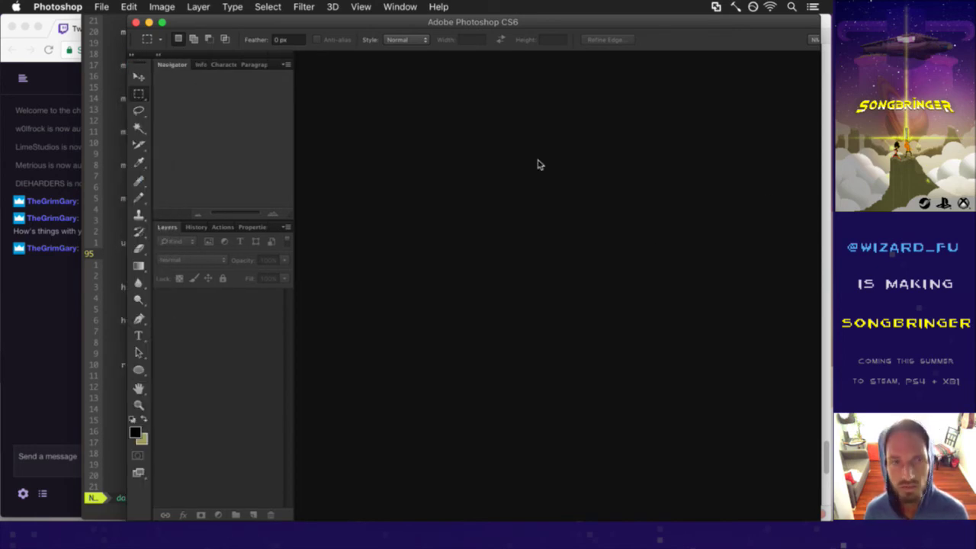
{"action": "left_click_drag", "start_coordinate": [243, 23], "coordinate": [198, 23]}
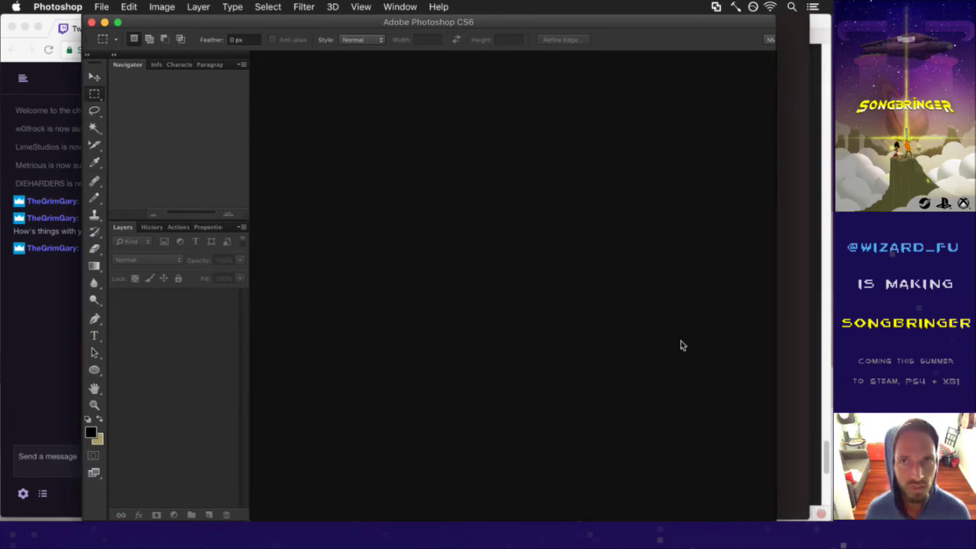
{"action": "left_click_drag", "start_coordinate": [797, 514], "coordinate": [814, 517]}
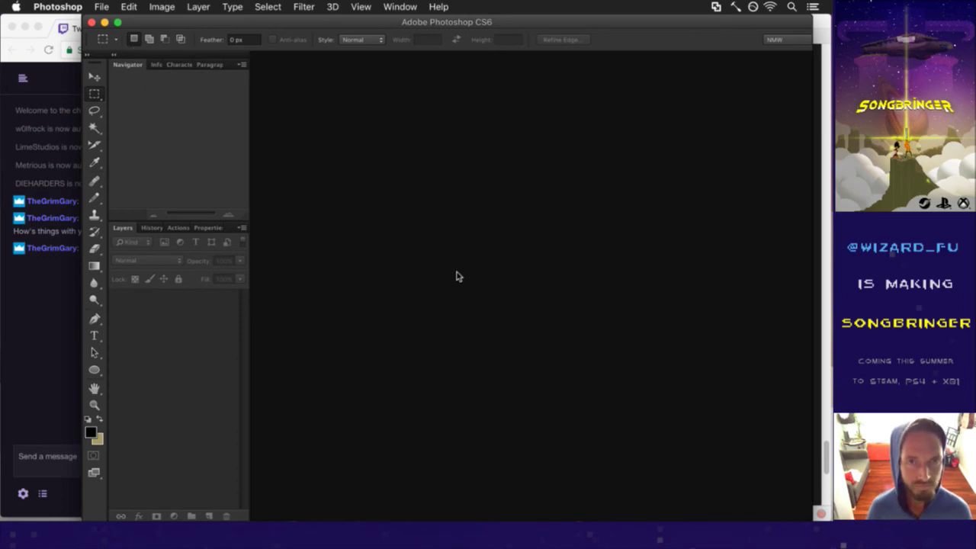
Step: Use iTerm2 to open all files matching raw/sprites/Shadow/Kell* in Photoshop, and show the animation timeline there
{"action": "key", "text": "super+Tab"}
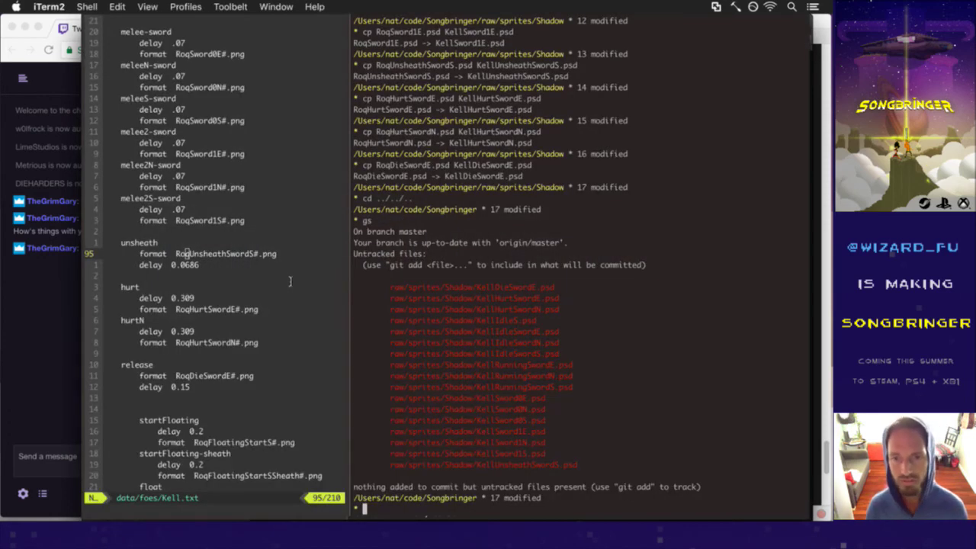
{"action": "type", "text": "open "}
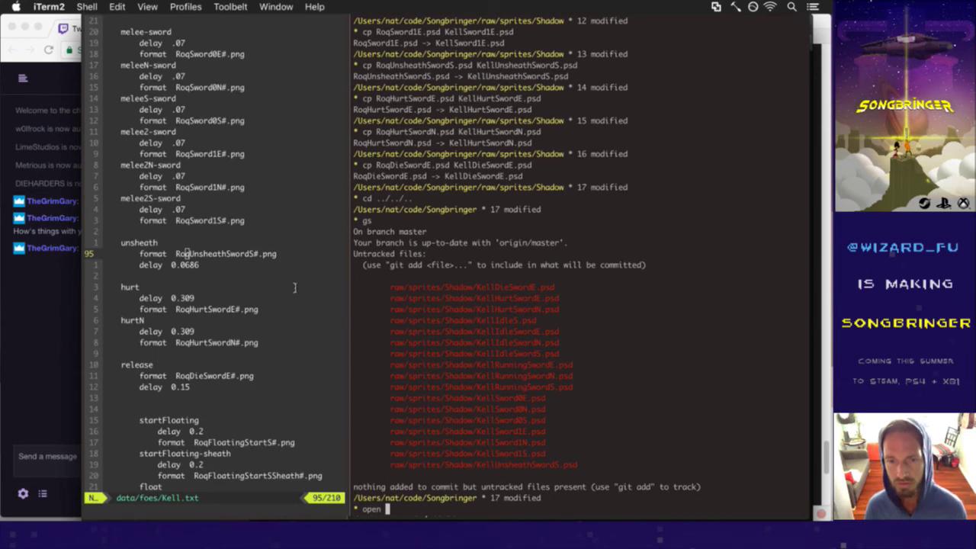
{"action": "type", "text": "raw/sprites/Shad"}
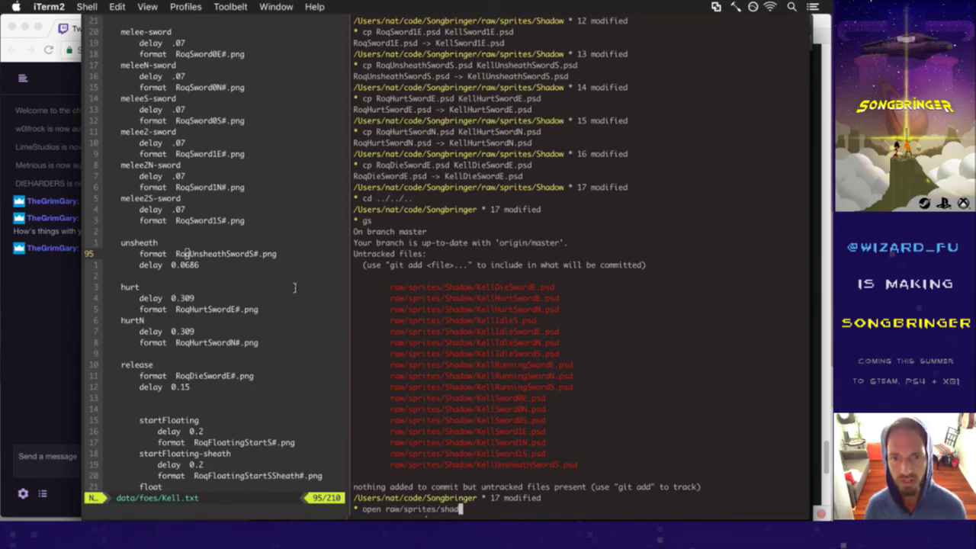
{"action": "type", "text": "ow/Kell*"}
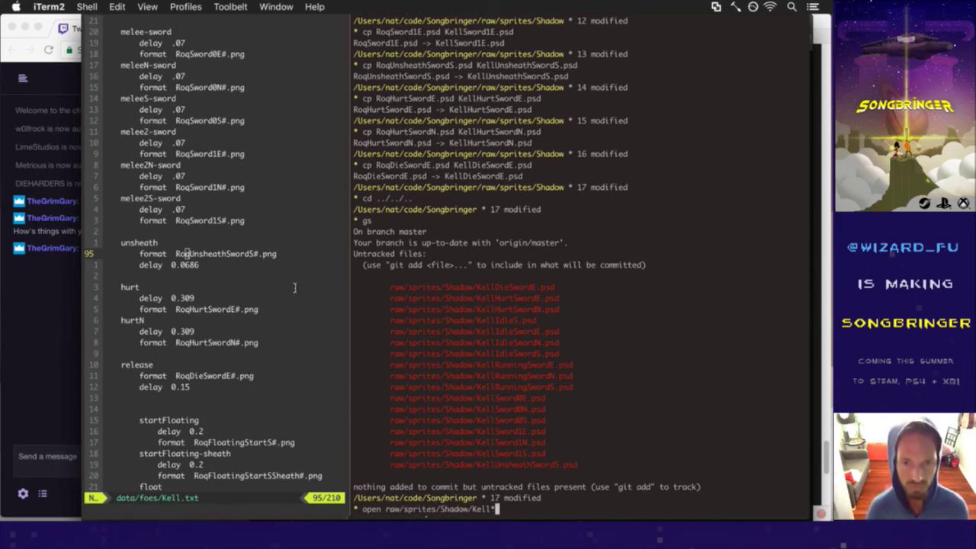
{"action": "key", "text": "Return"}
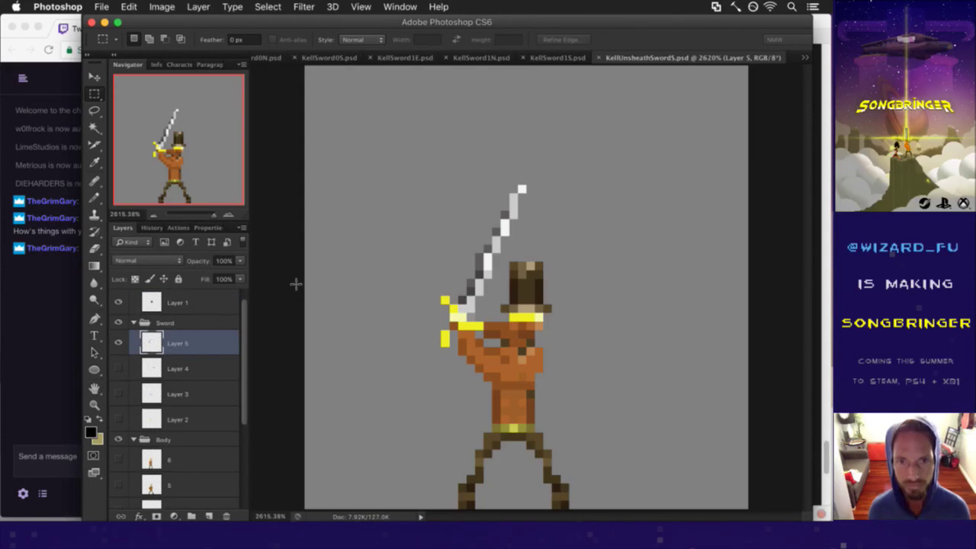
{"action": "key", "text": "super+alt+t"}
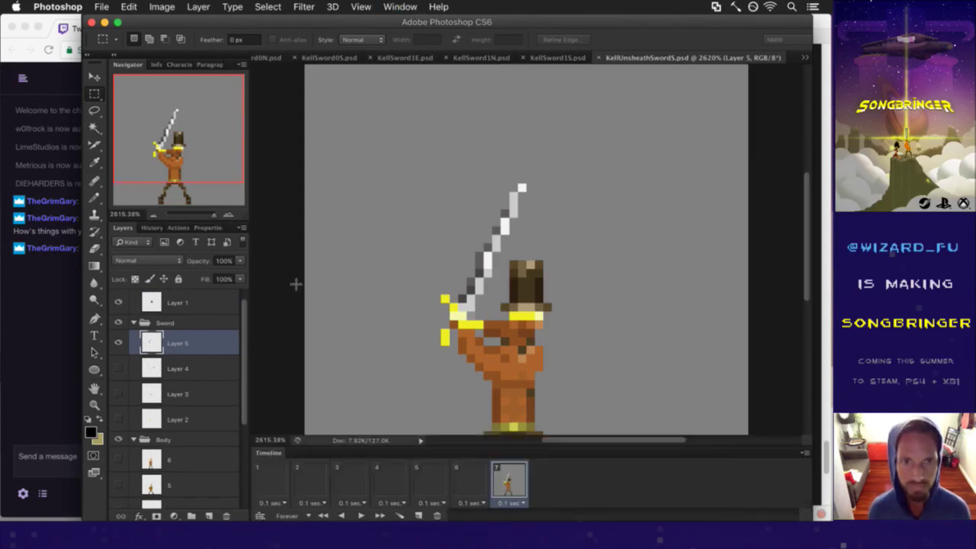
{"action": "scroll", "coordinate": [298, 277], "scroll_direction": "down", "scroll_amount": 2}
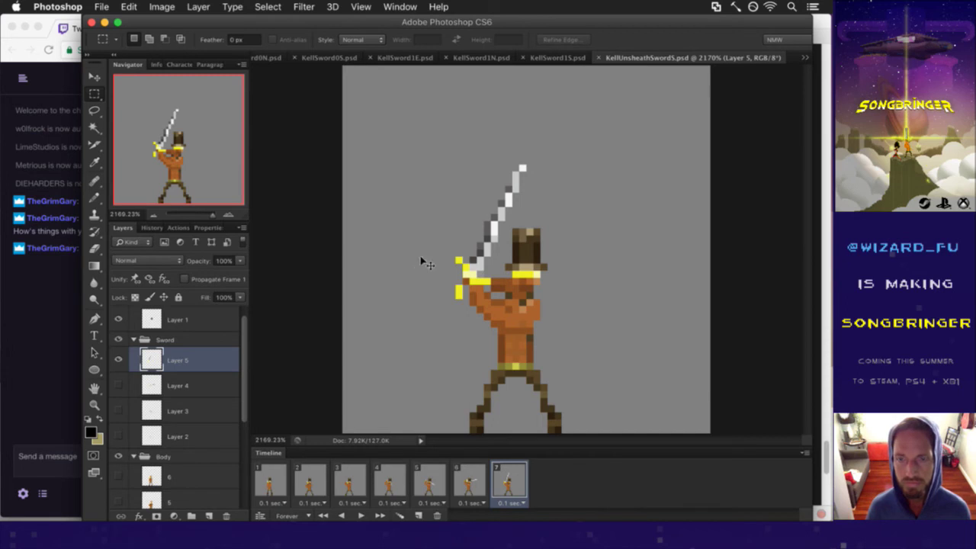
Step: Close all the open Kell sprite documents
{"action": "key", "text": "ctrl+shift+Tab"}
{"action": "key", "text": "super+w"}
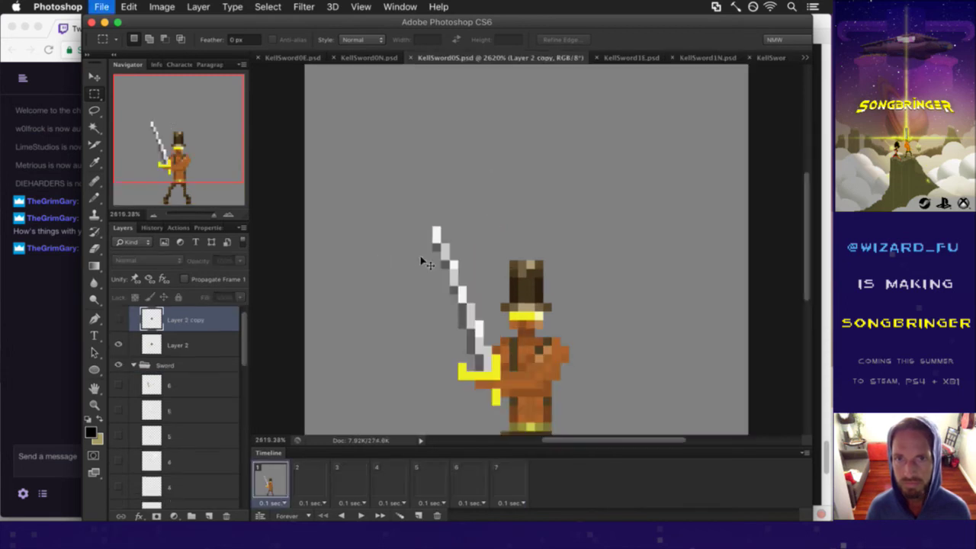
{"action": "key", "text": "super+w"}
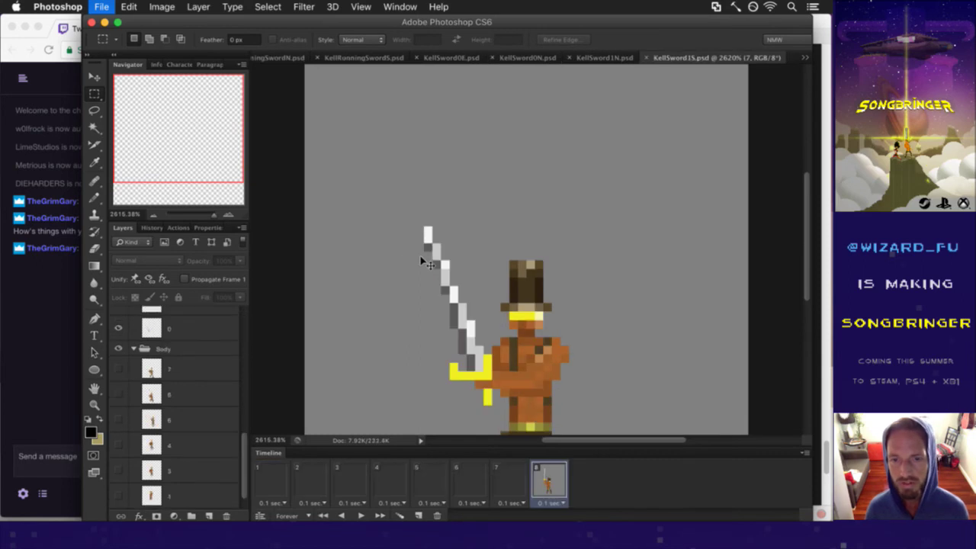
{"action": "key", "text": "super+w"}
{"action": "key", "text": "super+w"}
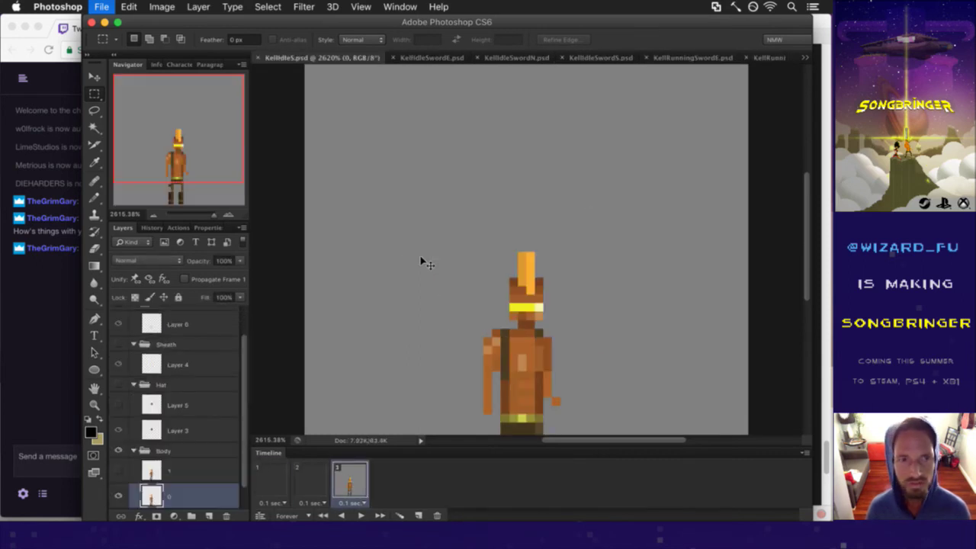
{"action": "key", "text": "super+w"}
{"action": "key", "text": "super+w"}
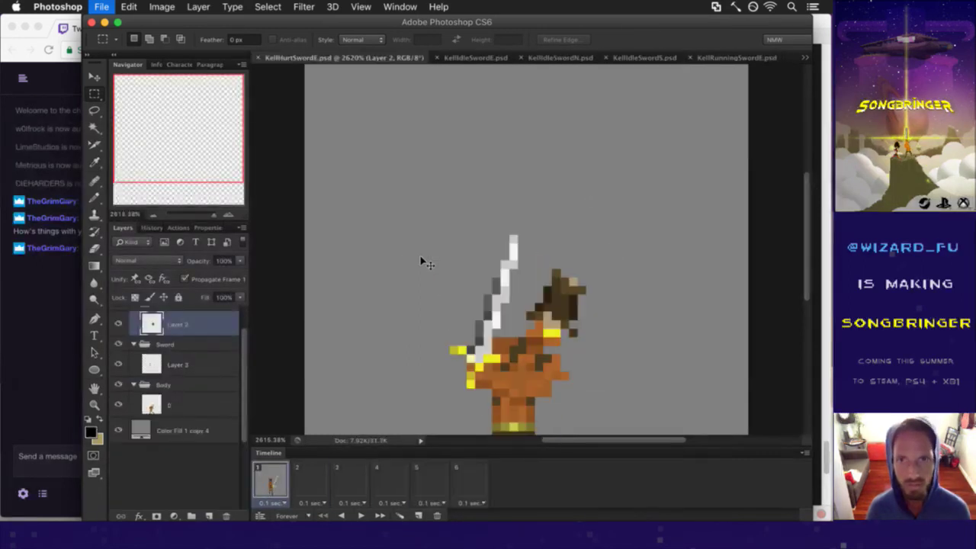
{"action": "key", "text": "super+w"}
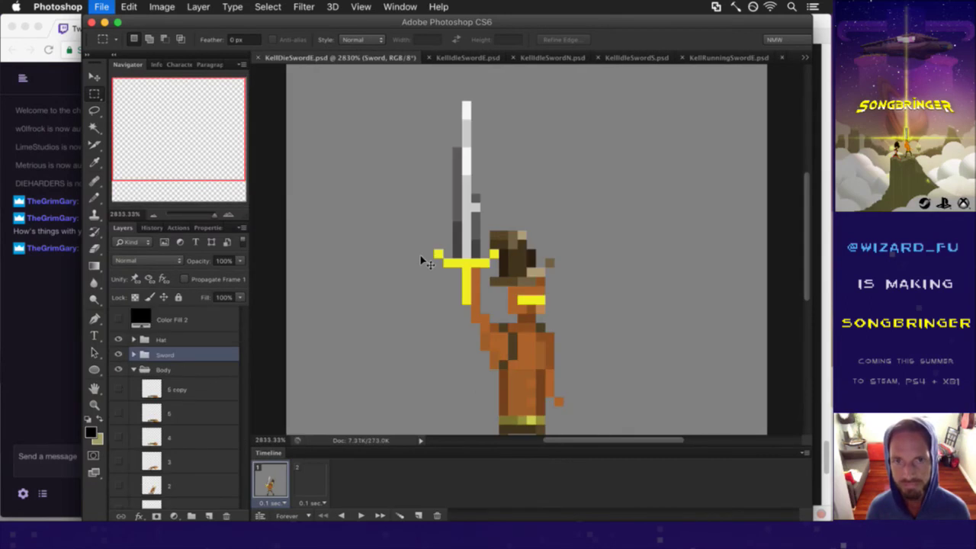
{"action": "key", "text": "super+w"}
{"action": "key", "text": "super+w"}
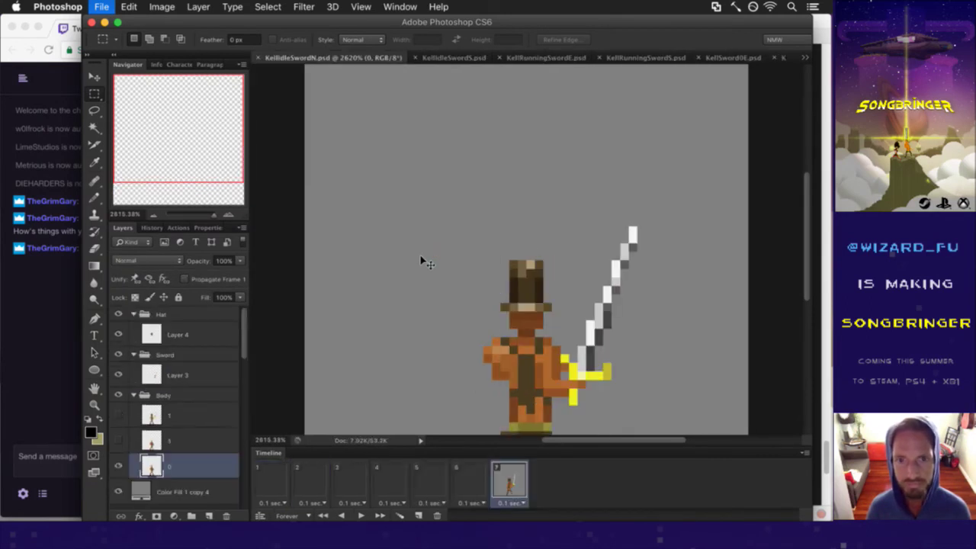
{"action": "key", "text": "super+w"}
{"action": "key", "text": "super+w"}
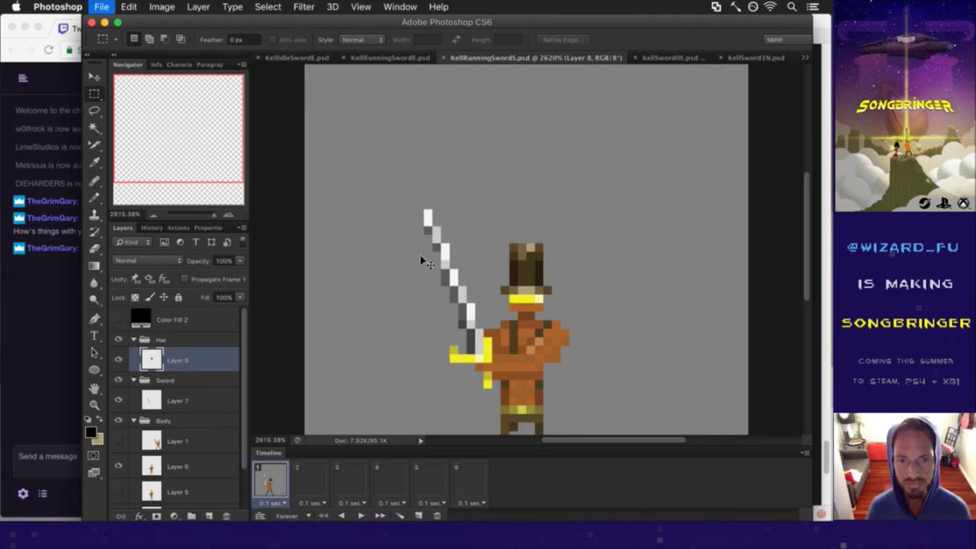
{"action": "key", "text": "super+w"}
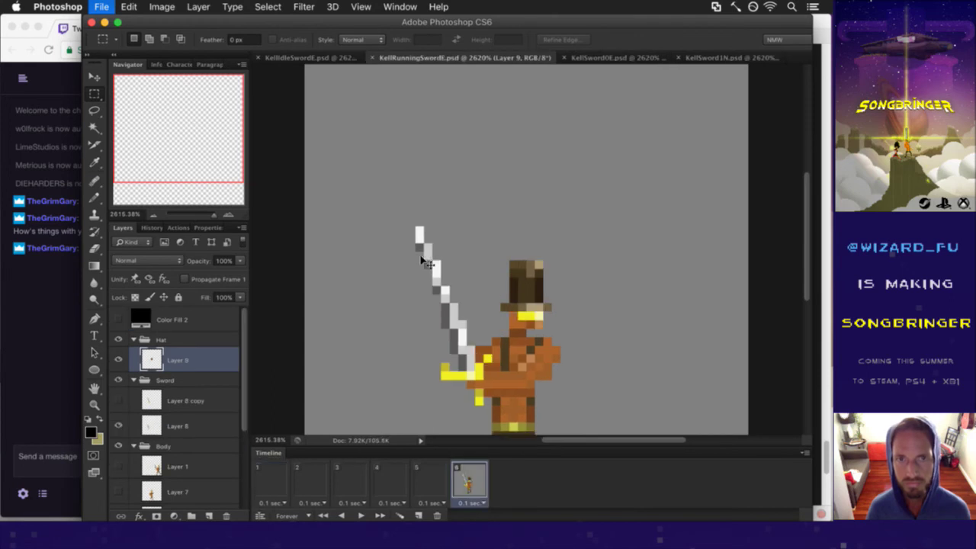
{"action": "key", "text": "super+w"}
{"action": "key", "text": "super+w"}
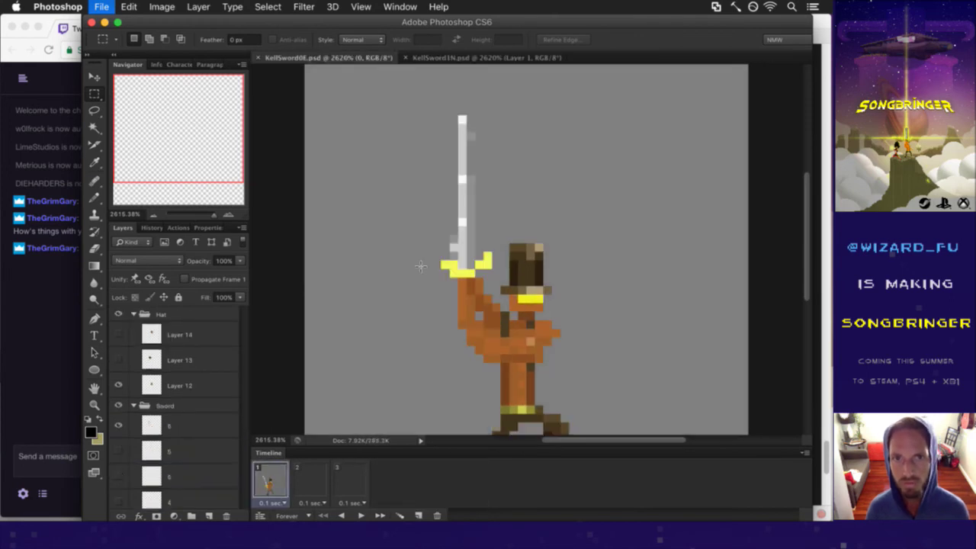
{"action": "key", "text": "super+w"}
{"action": "key", "text": "super+w"}
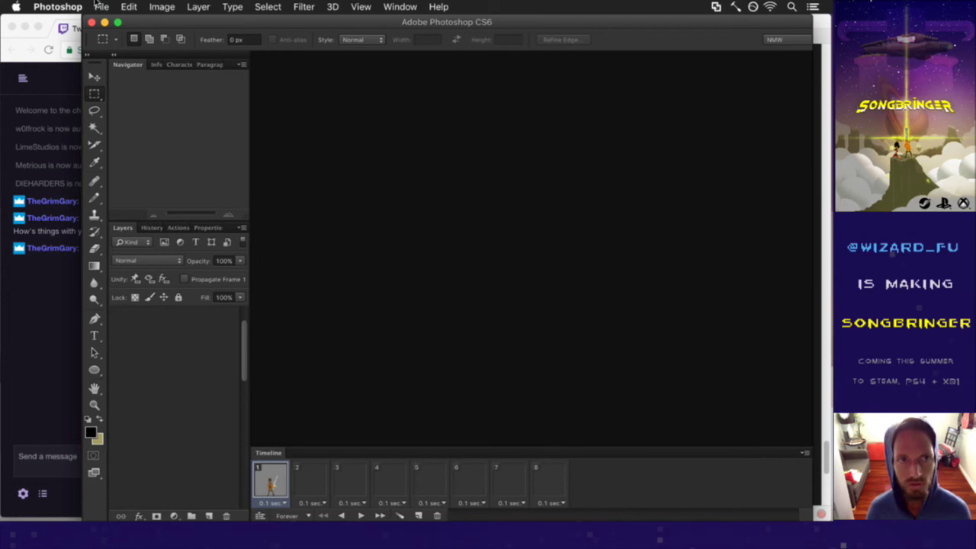
Step: Reopen KellSword1S.psd from the recently used files
{"action": "left_click", "coordinate": [100, 6]}
{"action": "mouse_move", "coordinate": [145, 90]}
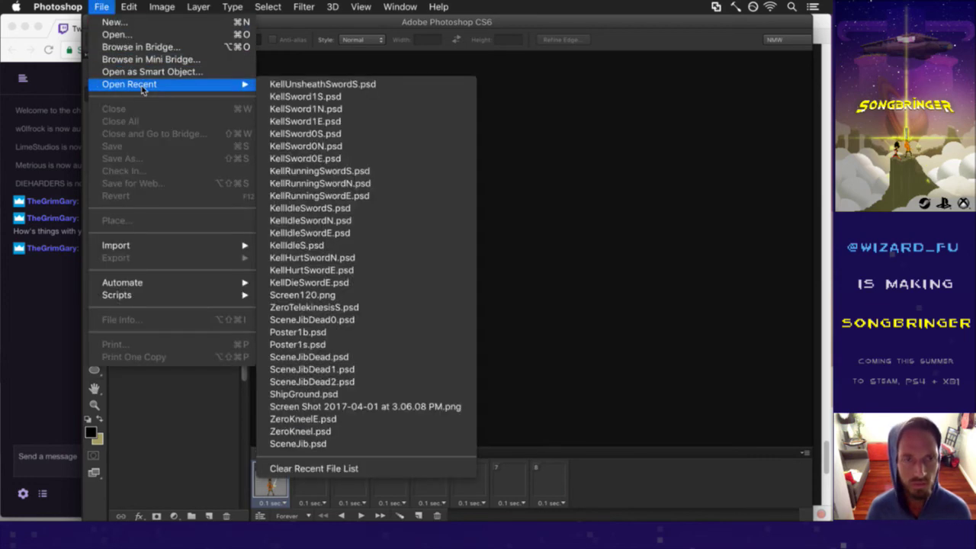
{"action": "left_click", "coordinate": [307, 97]}
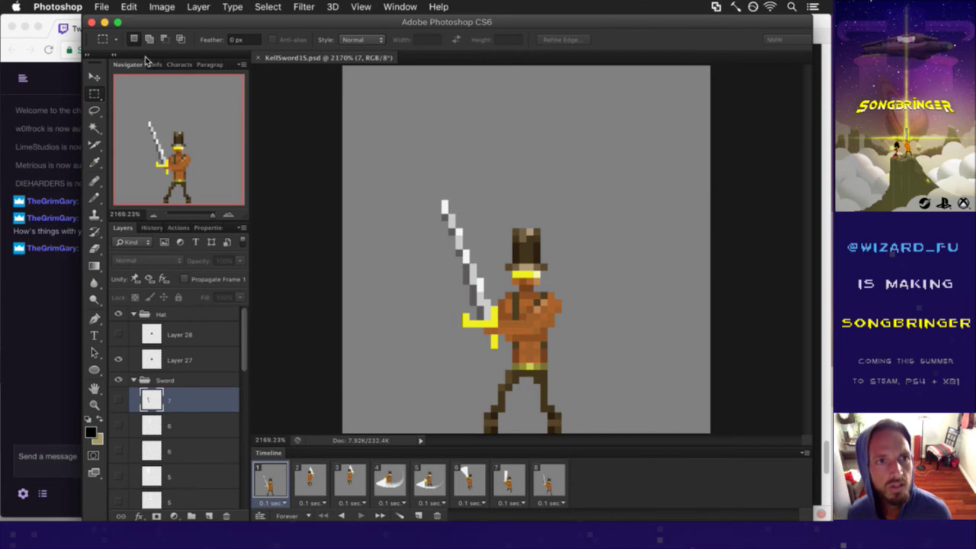
Step: Switch to iTerm2, open raw/RoqExport.jsx in TextMate with mate, and review the script's export functions and skin layer sets
{"action": "key", "text": "super+Tab"}
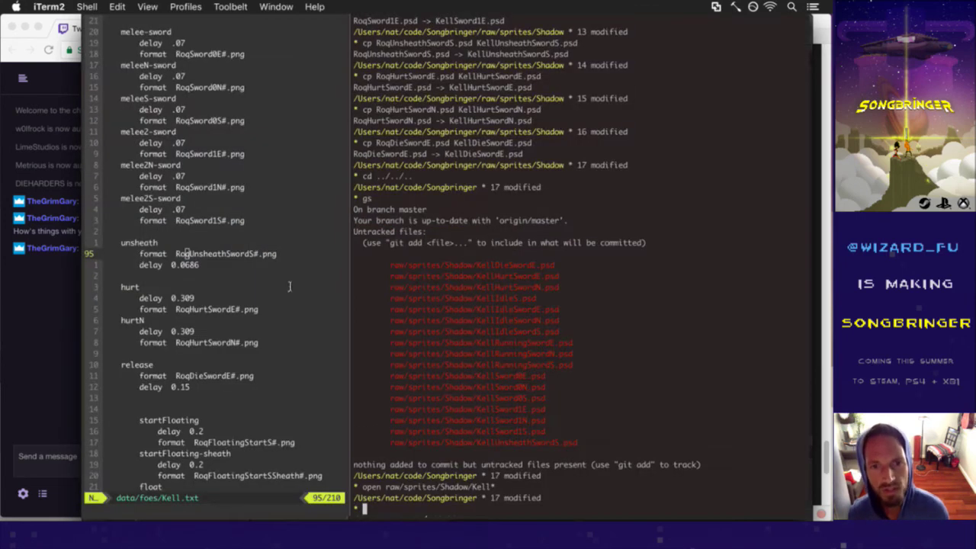
{"action": "type", "text": "mate raw/RoqExport.jsx"}
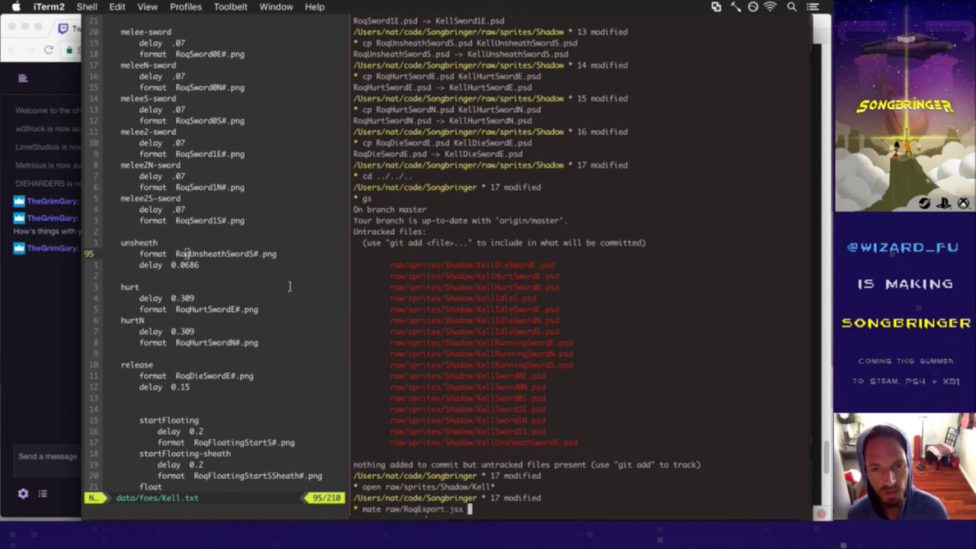
{"action": "key", "text": "Return"}
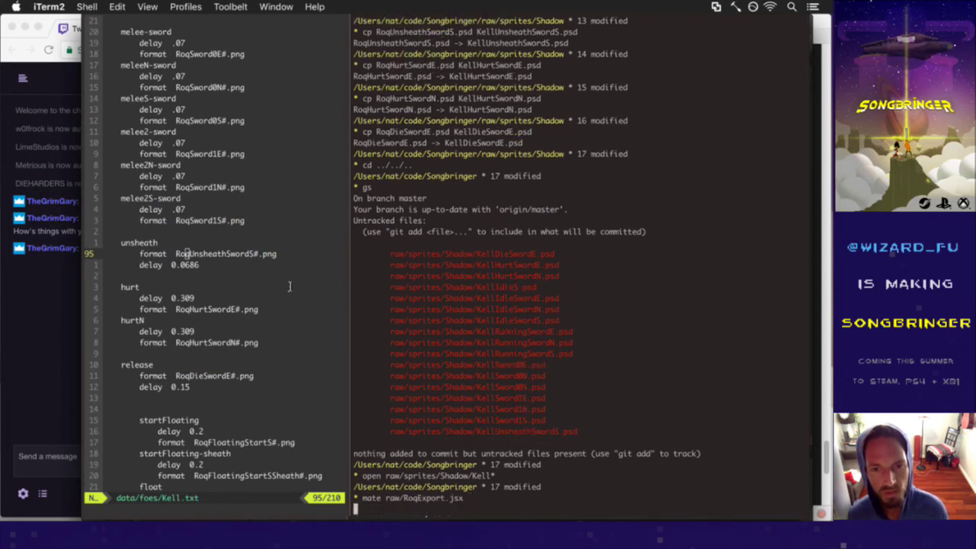
{"action": "left_click", "coordinate": [375, 255]}
{"action": "scroll", "coordinate": [375, 255], "scroll_direction": "down", "scroll_amount": 5}
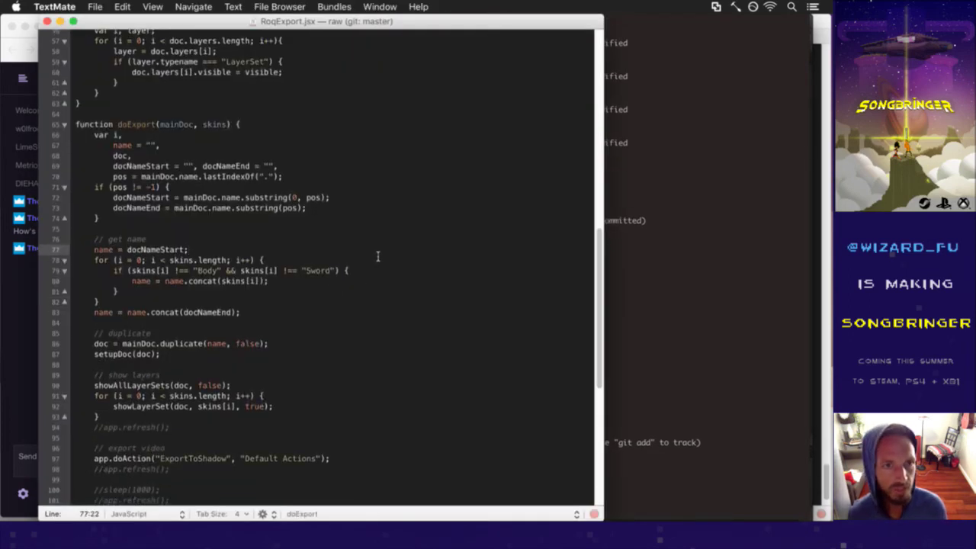
{"action": "scroll", "coordinate": [379, 256], "scroll_direction": "down", "scroll_amount": 10}
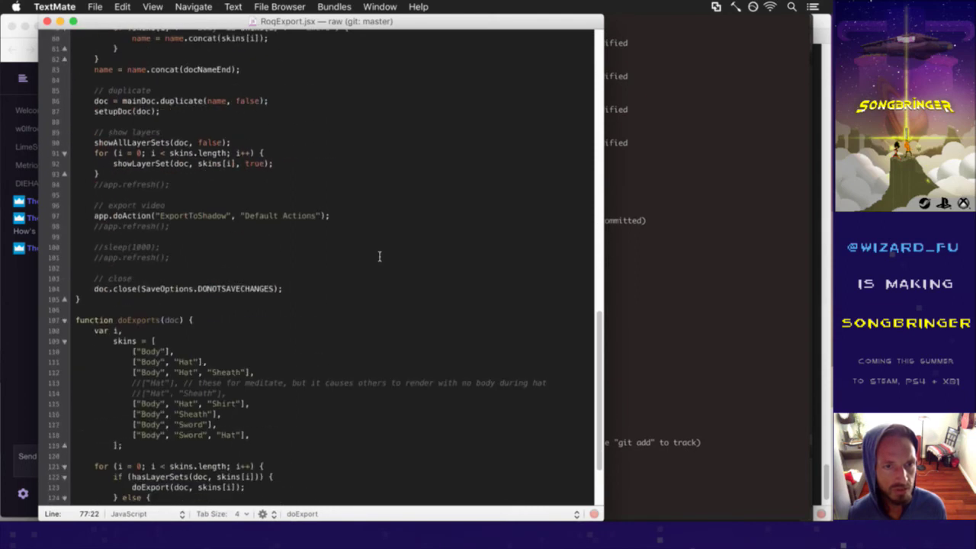
{"action": "scroll", "coordinate": [380, 255], "scroll_direction": "up", "scroll_amount": 8}
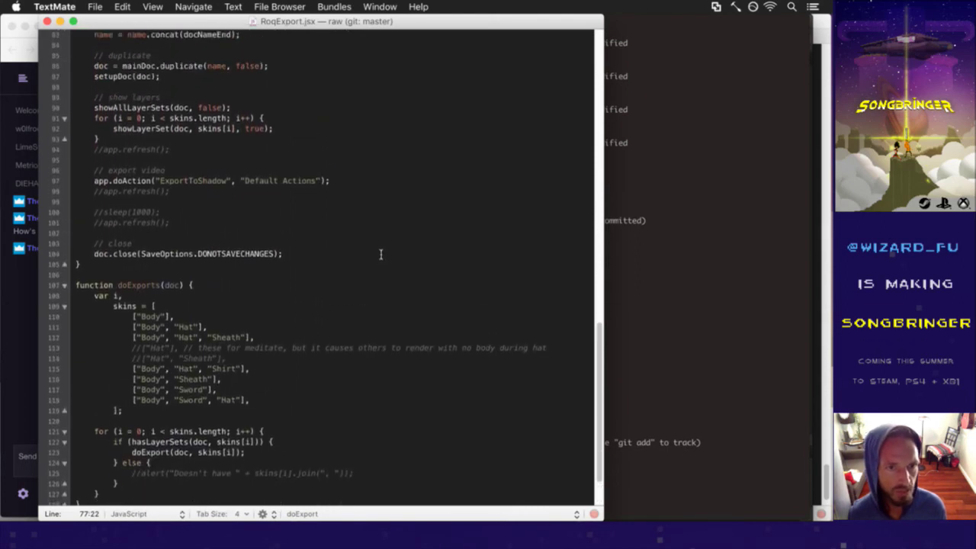
{"action": "scroll", "coordinate": [381, 254], "scroll_direction": "up", "scroll_amount": 15}
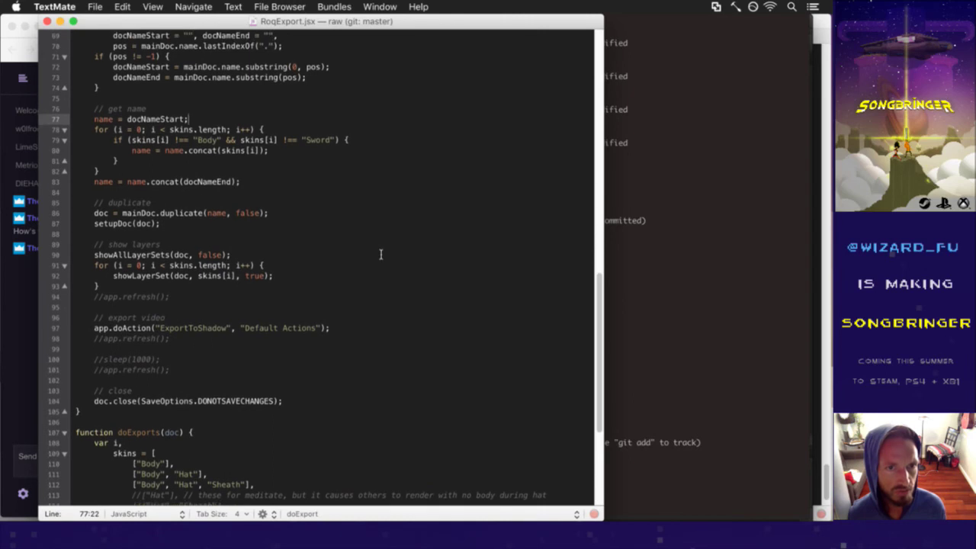
{"action": "scroll", "coordinate": [381, 255], "scroll_direction": "up", "scroll_amount": 15}
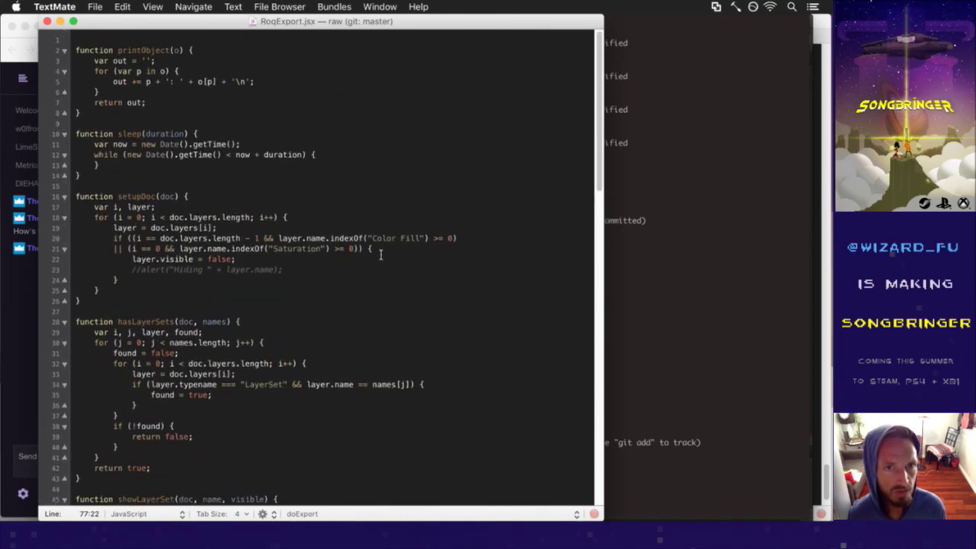
Step: Switch to Photoshop and run the RoqExport script on KellSword1S.psd
{"action": "key", "text": "super+Tab"}
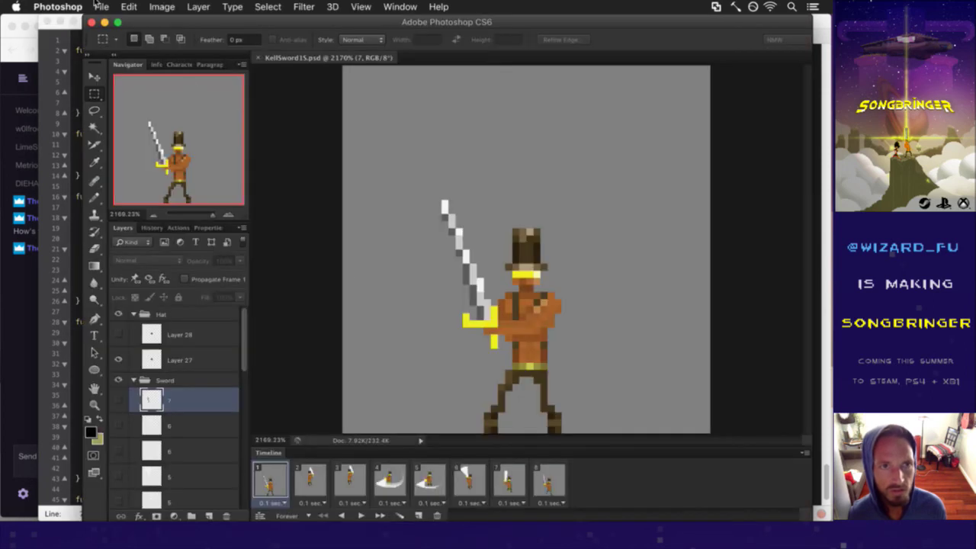
{"action": "left_click", "coordinate": [99, 6]}
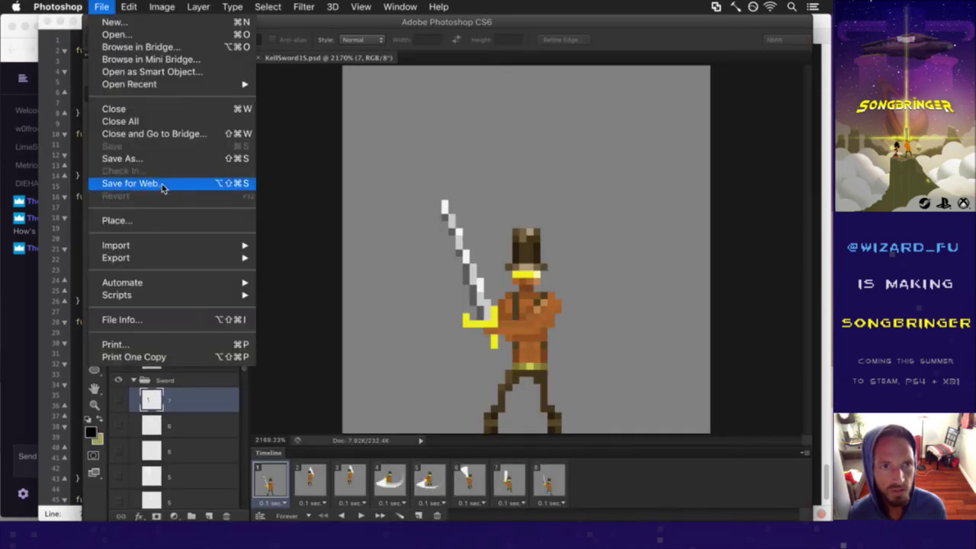
{"action": "mouse_move", "coordinate": [178, 258]}
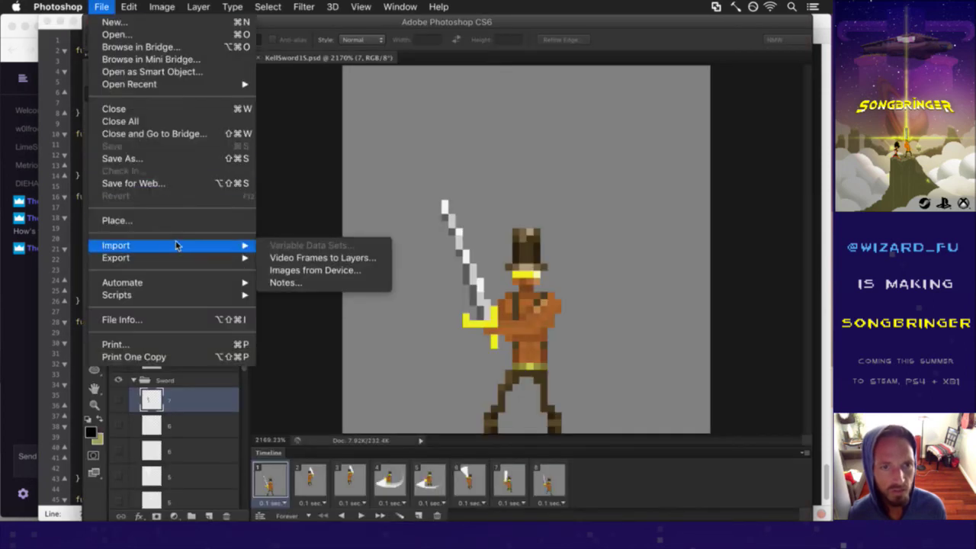
{"action": "mouse_move", "coordinate": [167, 294]}
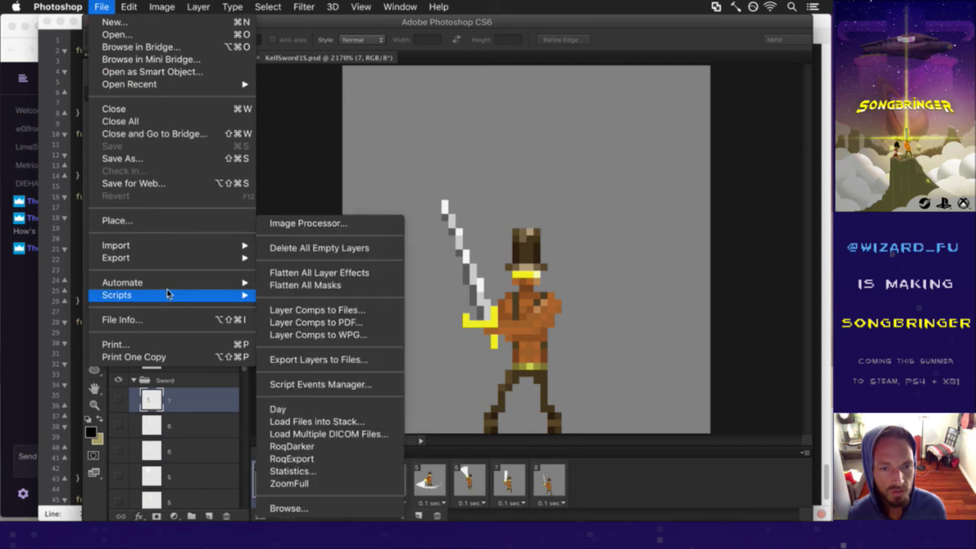
{"action": "left_click", "coordinate": [311, 459]}
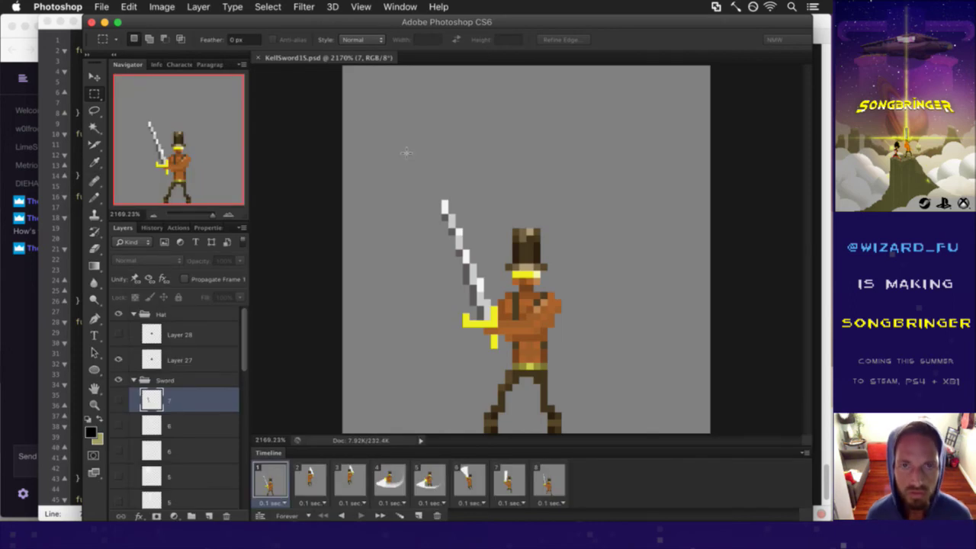
Step: Switch to iTerm2 and check the Songbringer repository's git status with gs
{"action": "key", "text": "super+Tab"}
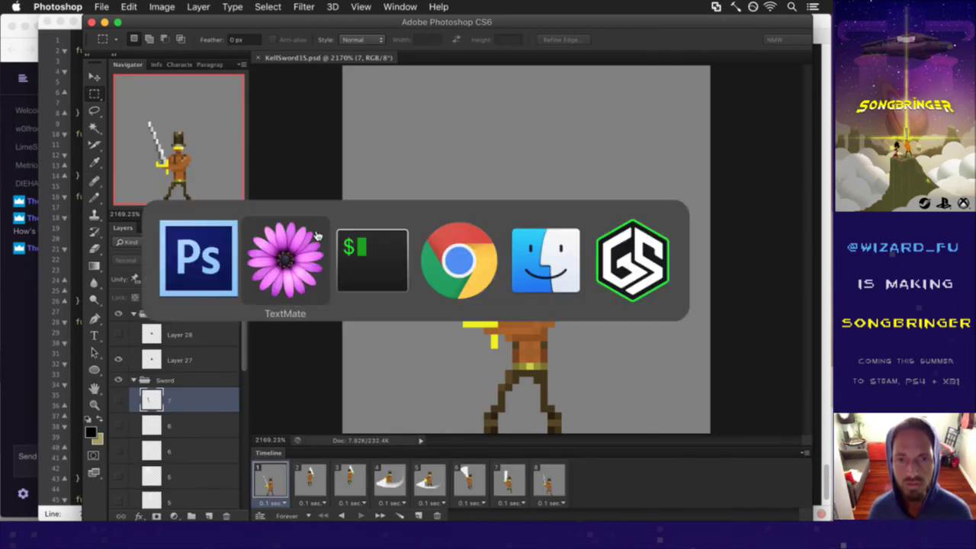
{"action": "key", "text": "super+Tab"}
{"action": "type", "text": "gs"}
{"action": "key", "text": "Return"}
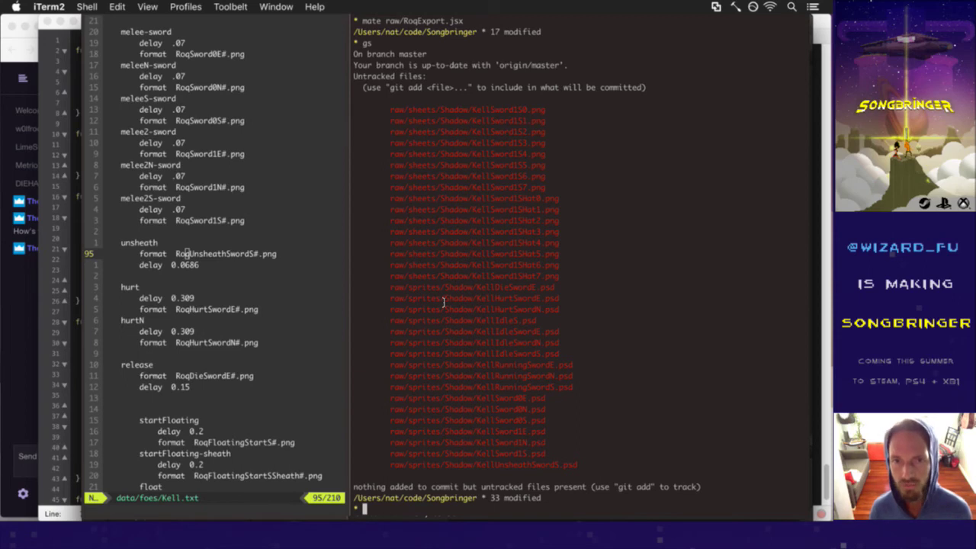
Step: Try to commit the raw/sprites folder with git commit raw/sprites
{"action": "left_click_drag", "start_coordinate": [391, 287], "coordinate": [441, 291]}
{"action": "key", "text": "super+c"}
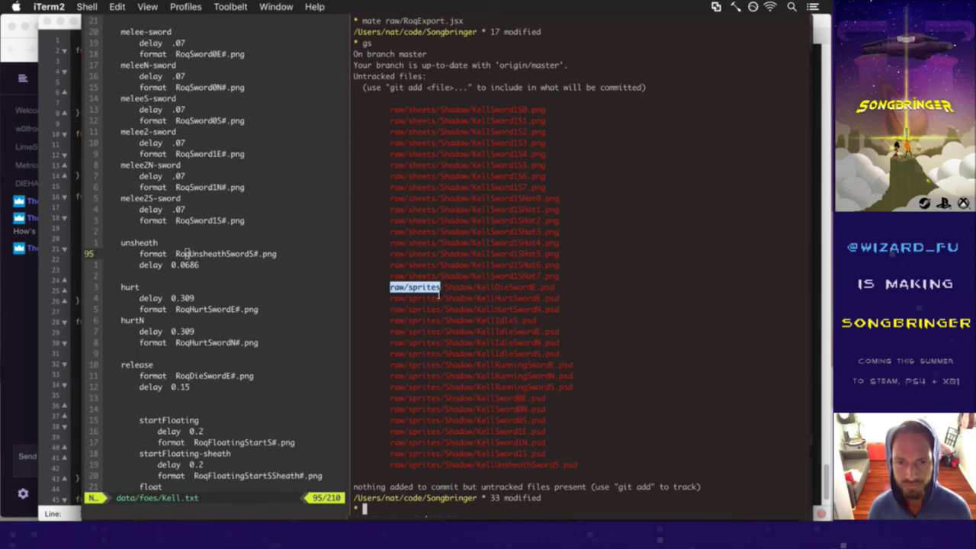
{"action": "type", "text": "git commit"}
{"action": "key", "text": "super+v"}
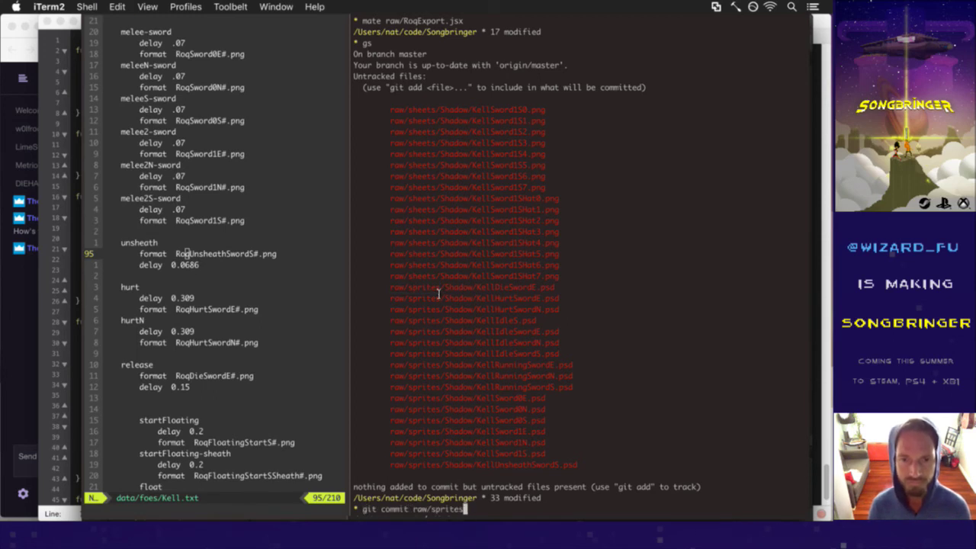
{"action": "key", "text": "Return"}
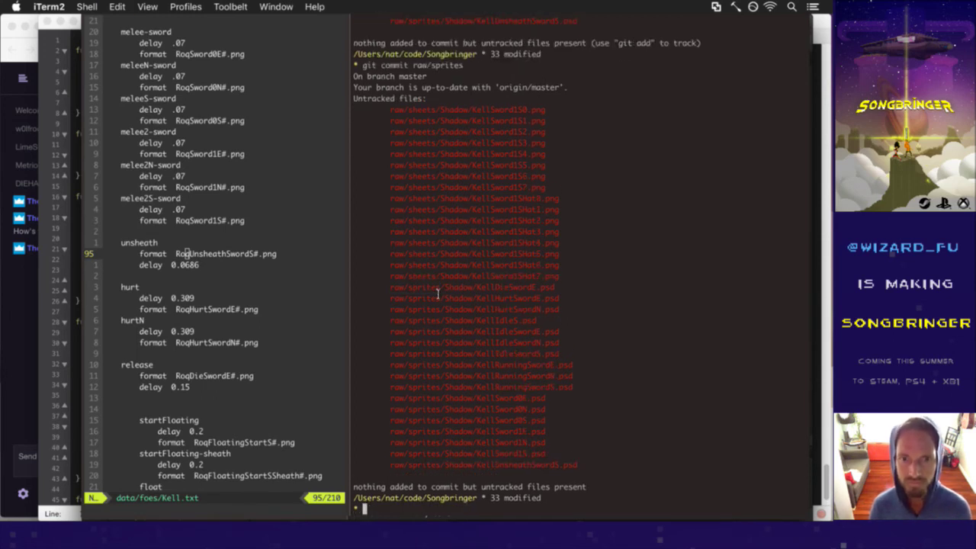
Step: Stage raw/sprites/ with git add and commit raw/sprites with the message "kells psds"
{"action": "type", "text": "git add raw/sprites/"}
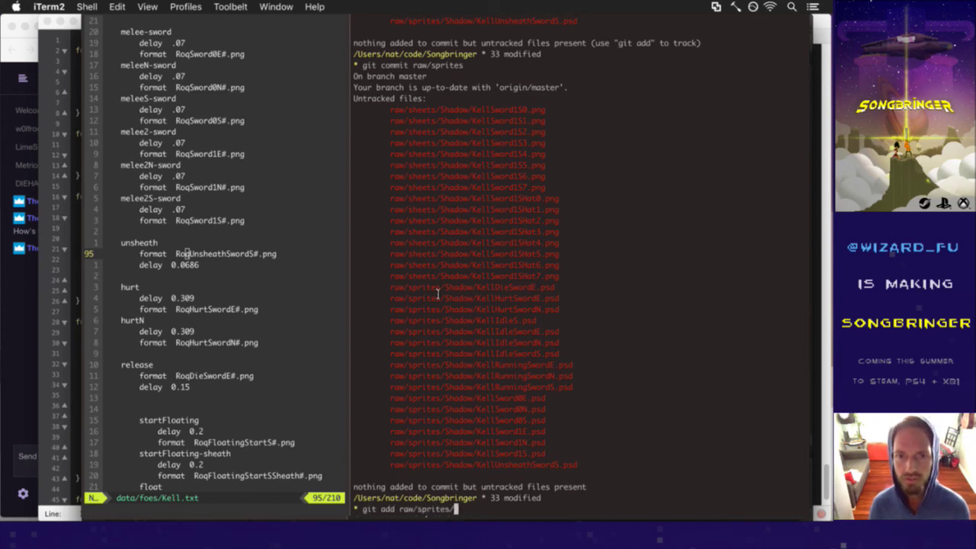
{"action": "key", "text": "Return"}
{"action": "key", "text": "Up"}
{"action": "key", "text": "Up"}
{"action": "key", "text": "Return"}
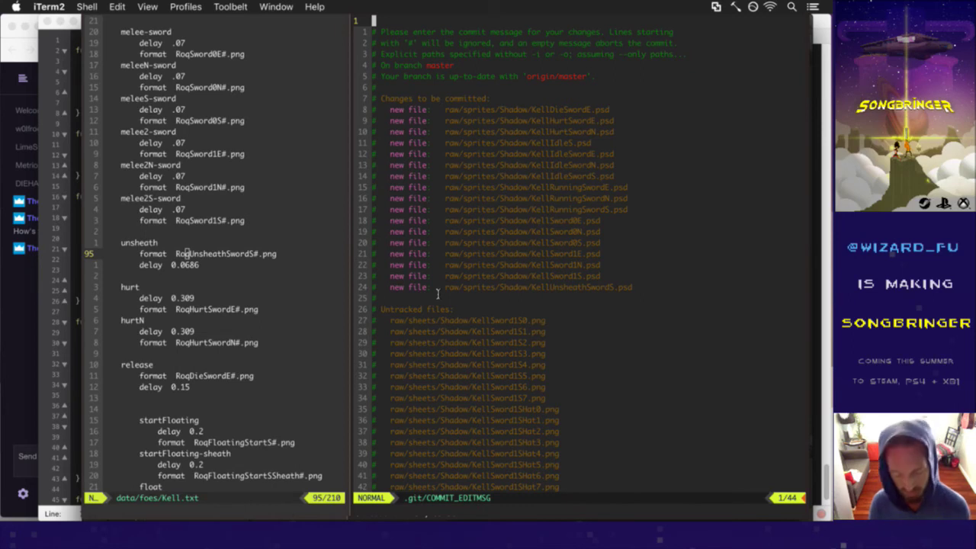
{"action": "key", "text": "i"}
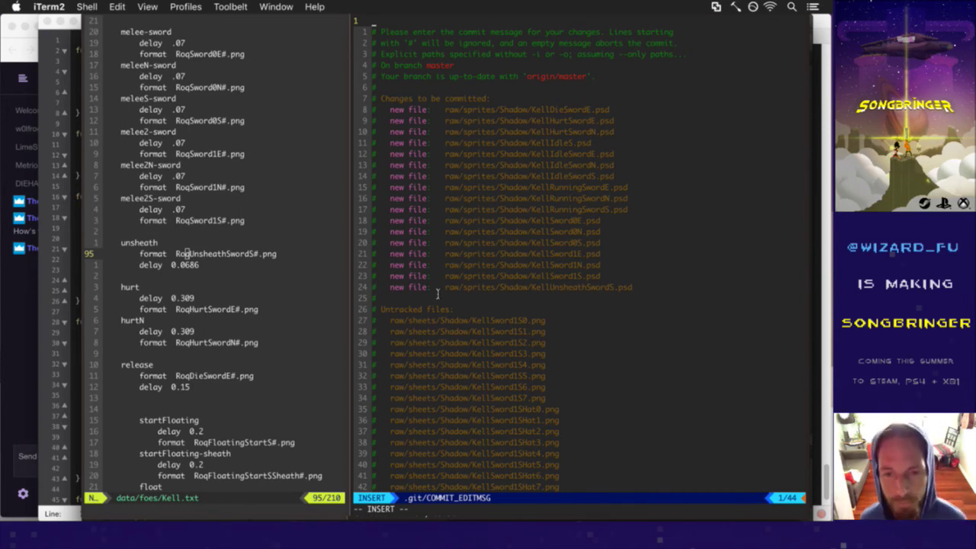
{"action": "type", "text": "ke"}
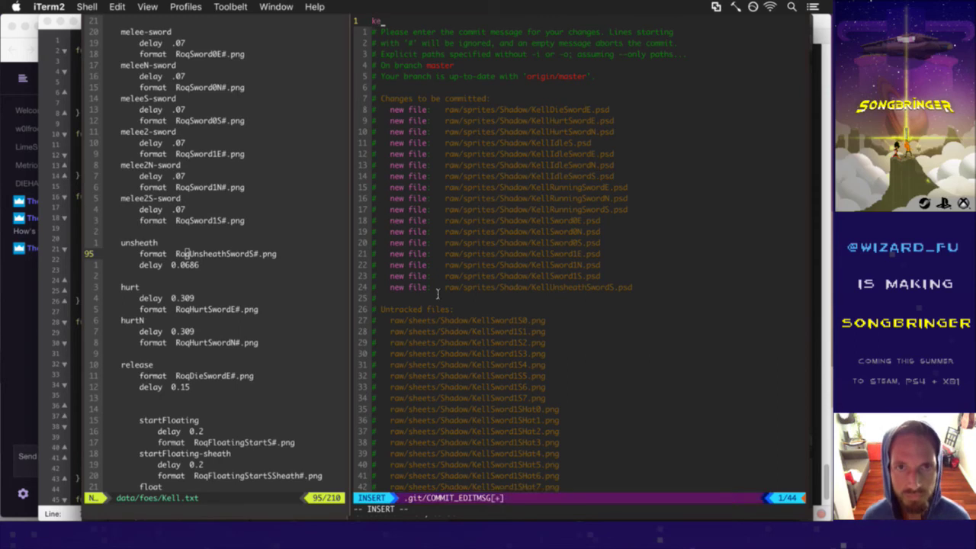
{"action": "type", "text": "lls psds"}
{"action": "key", "text": "Escape"}
{"action": "type", "text": ":wq"}
{"action": "key", "text": "Return"}
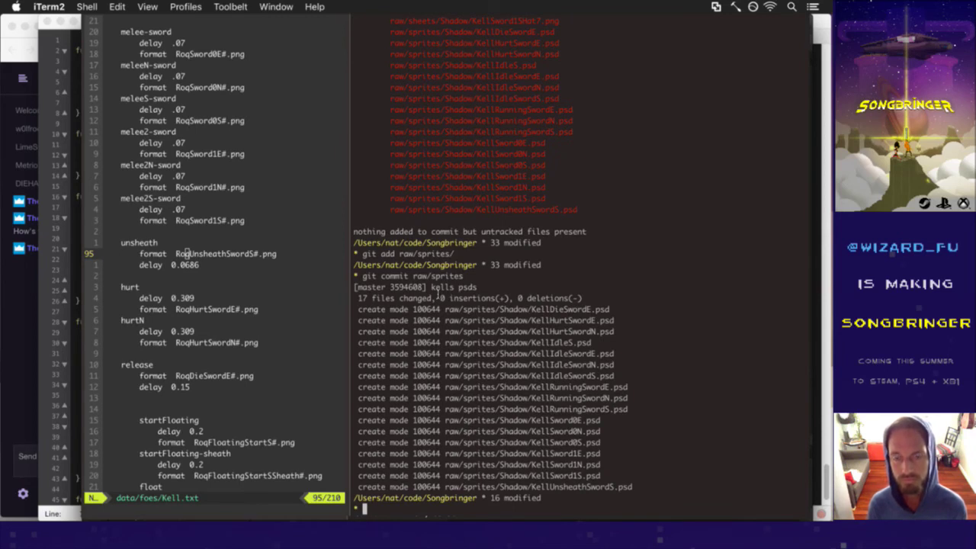
Step: Close the open KellSword1S.psd in Photoshop and use iTerm2 to open all files matching raw/sprites/Shadow/Kell*
{"action": "type", "text": "open raw/sprites/"}
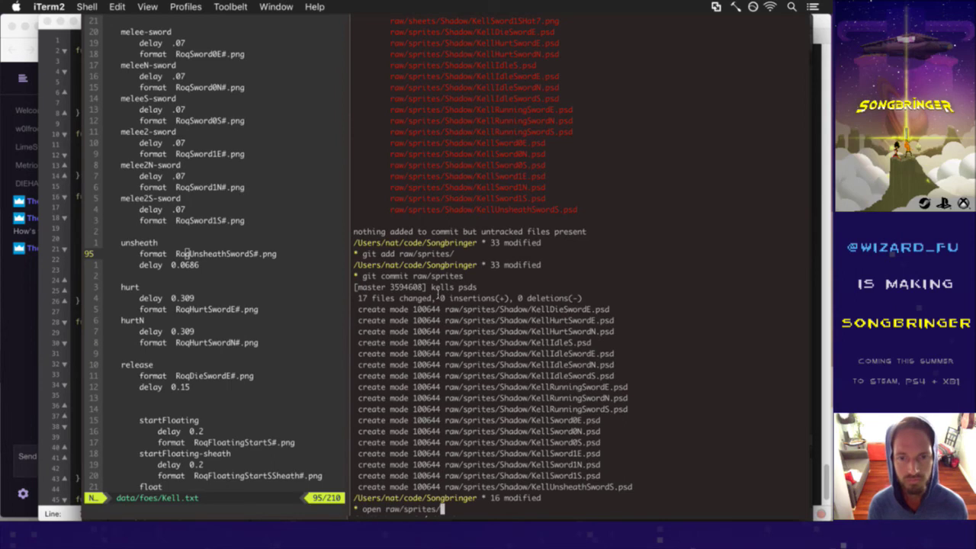
{"action": "key", "text": "Tab"}
{"action": "type", "text": "Kell"}
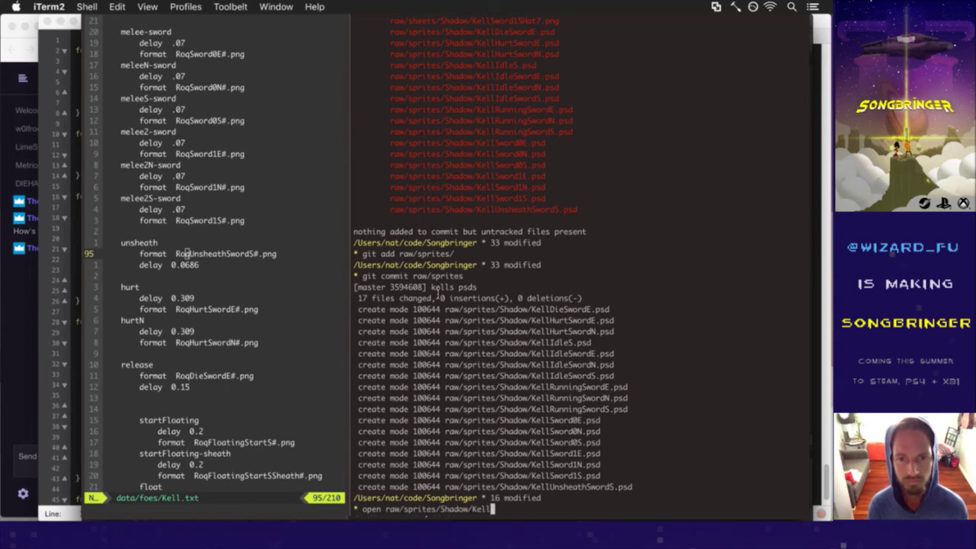
{"action": "key", "text": "super+Tab"}
{"action": "key", "text": "super+o"}
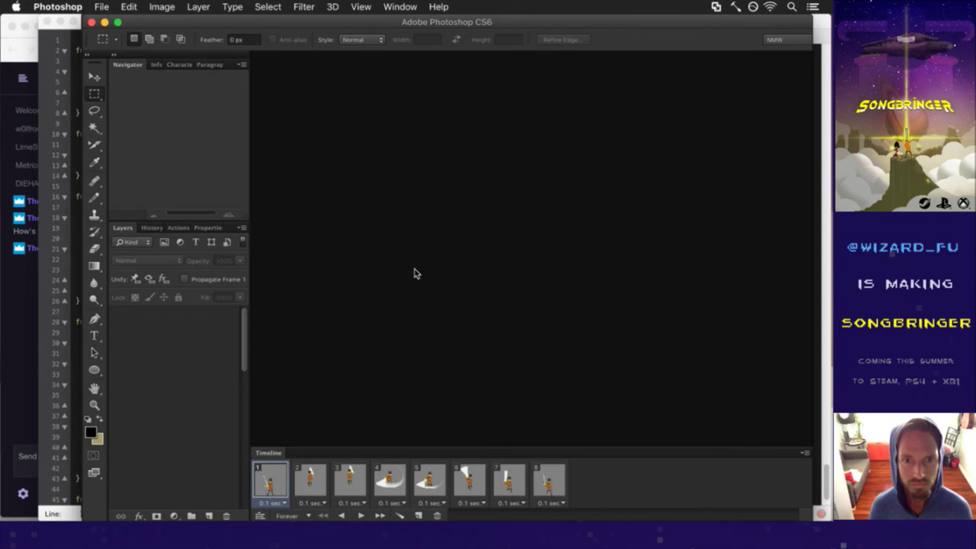
{"action": "key", "text": "super+Tab"}
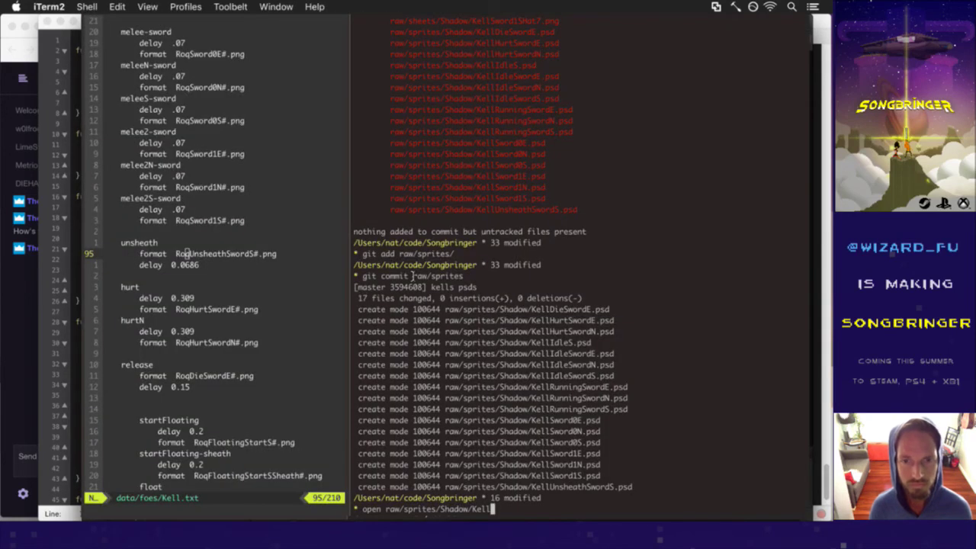
{"action": "type", "text": "*"}
{"action": "key", "text": "Return"}
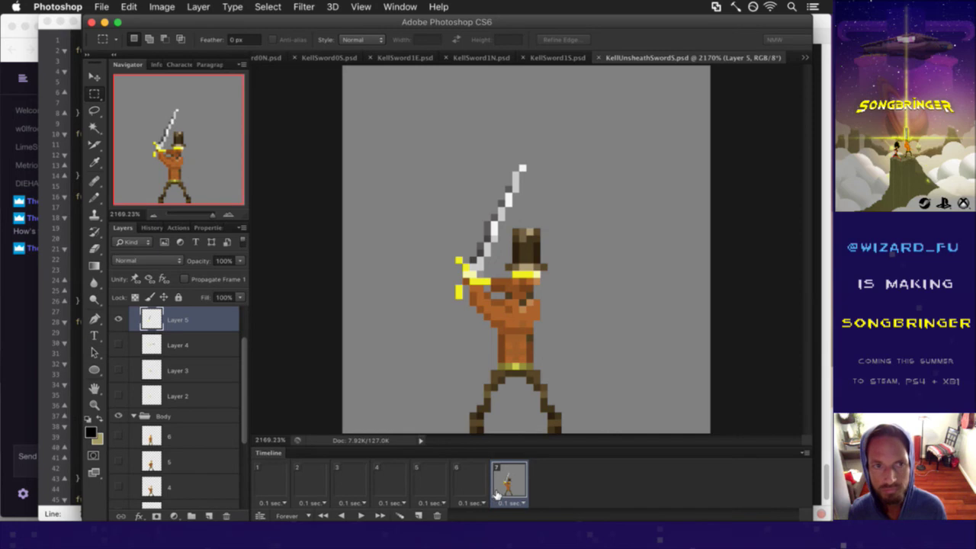
Step: Switch to iTerm2, delete the color and scale lines from the render section of data/foes/Kell.txt, and save the file
{"action": "key", "text": "super+Tab"}
{"action": "left_click", "coordinate": [447, 282]}
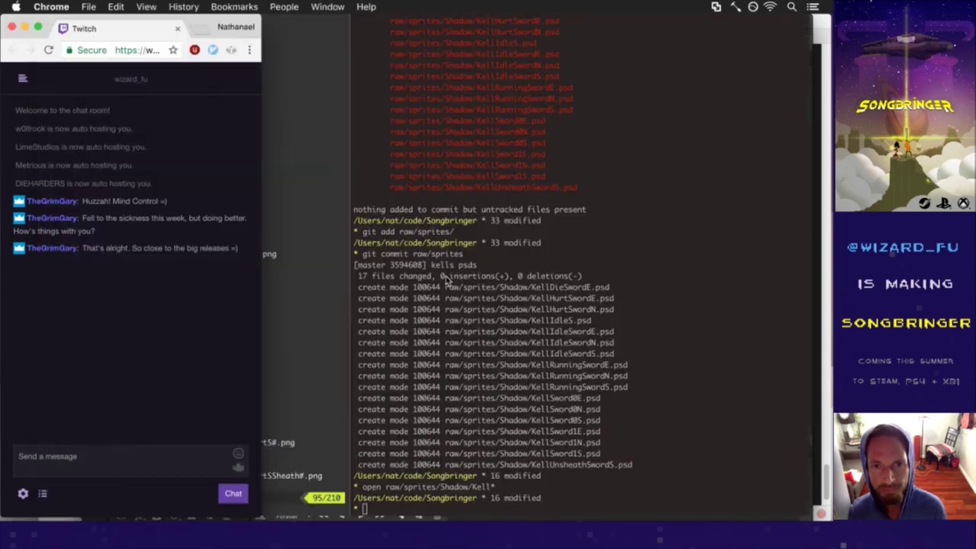
{"action": "left_click", "coordinate": [442, 327]}
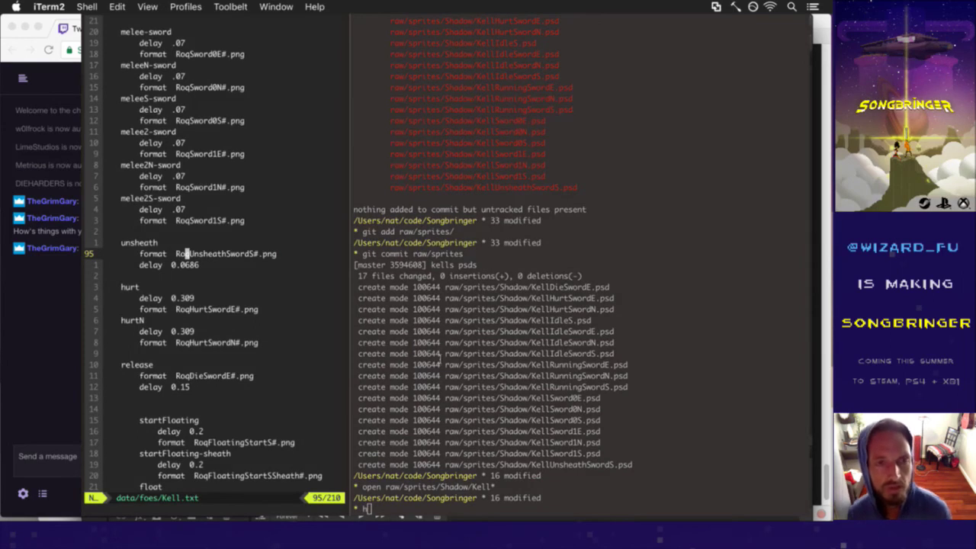
{"action": "key", "text": "g"}
{"action": "key", "text": "g"}
{"action": "key", "text": "j"}
{"action": "key", "text": "j"}
{"action": "key", "text": "j"}
{"action": "key", "text": "j"}
{"action": "key", "text": "j"}
{"action": "key", "text": "j"}
{"action": "key", "text": "j"}
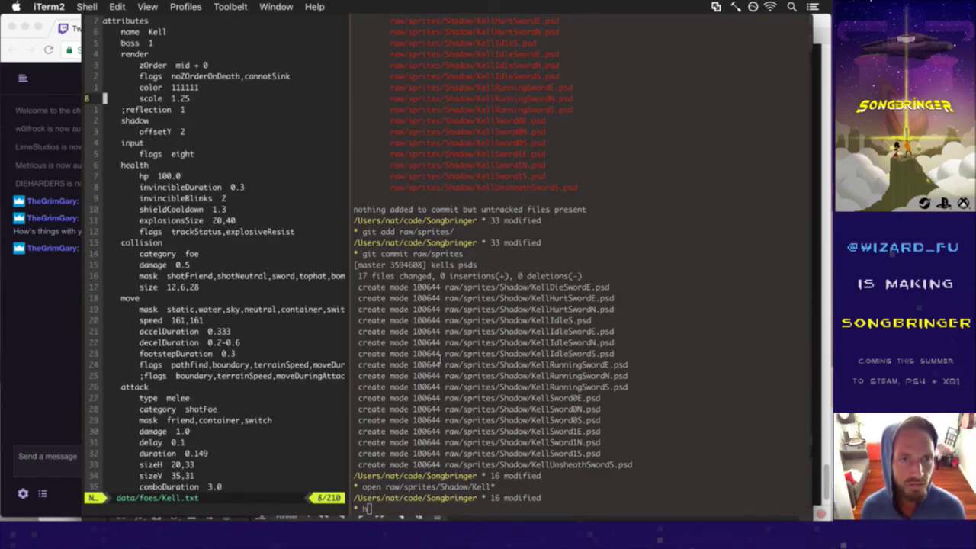
{"action": "key", "text": "k"}
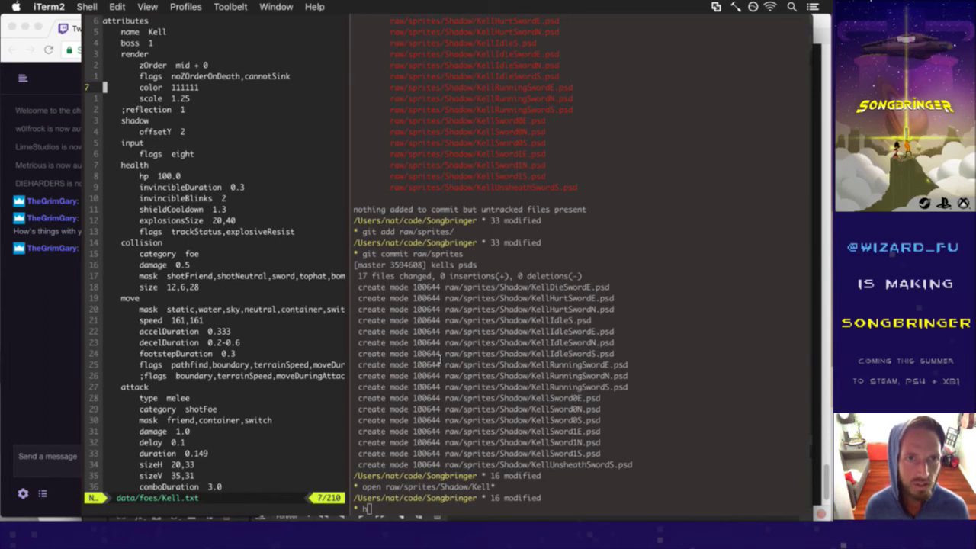
{"action": "key", "text": "2"}
{"action": "key", "text": "d"}
{"action": "key", "text": "d"}
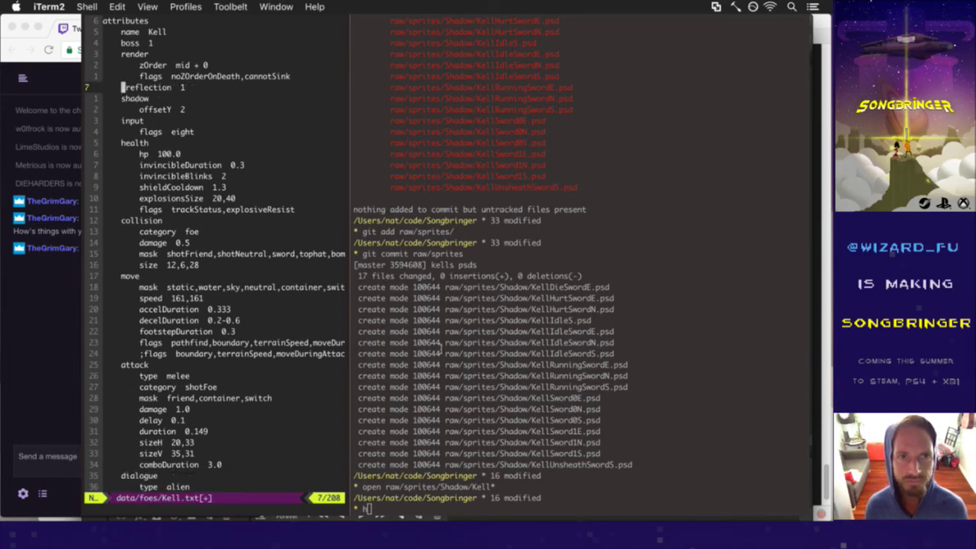
{"action": "type", "text": ":w"}
{"action": "key", "text": "Return"}
Step: Switch to Photoshop and resize the KellUnsheathSwordS.psd image to 125 percent, 65 by 65 pixels
{"action": "key", "text": "super+Tab"}
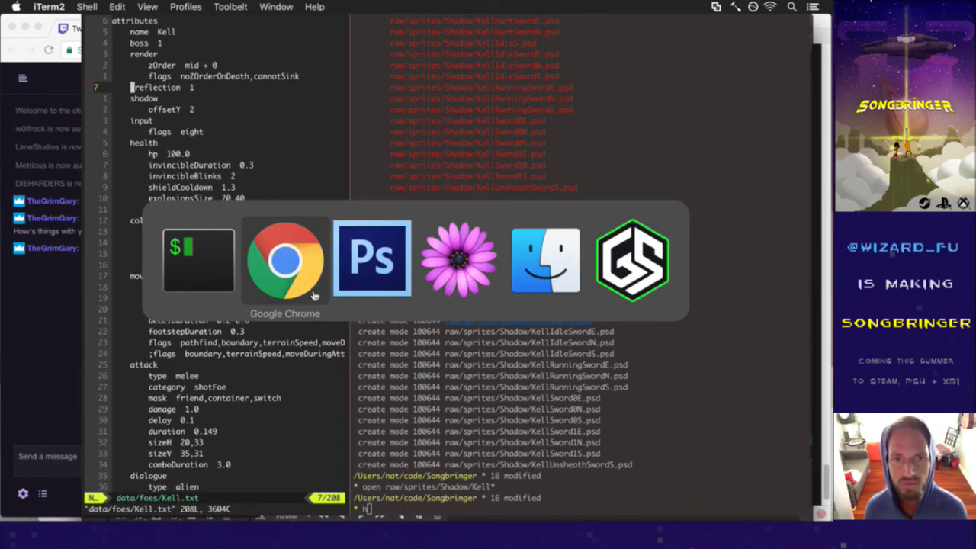
{"action": "key", "text": "super+Tab"}
{"action": "key", "text": "super+Tab"}
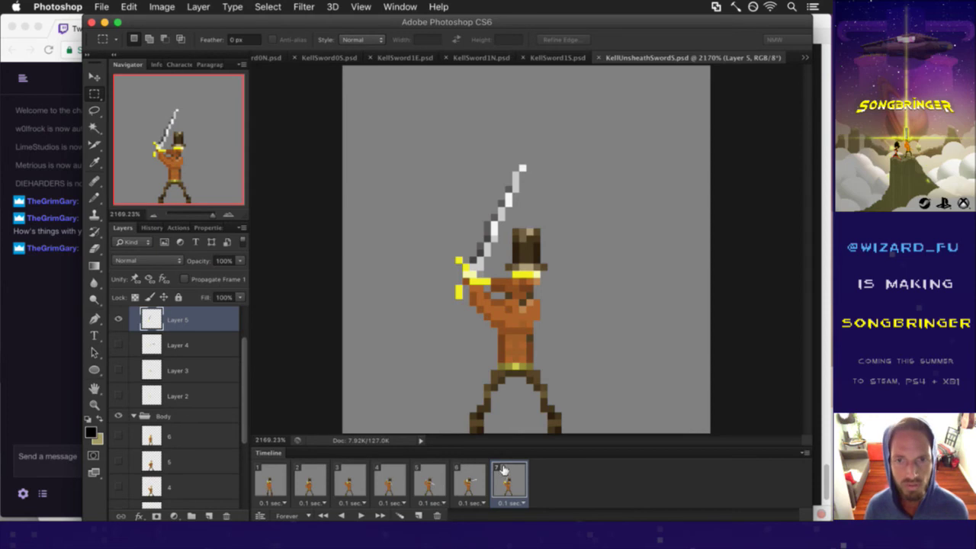
{"action": "key", "text": "super+alt+c"}
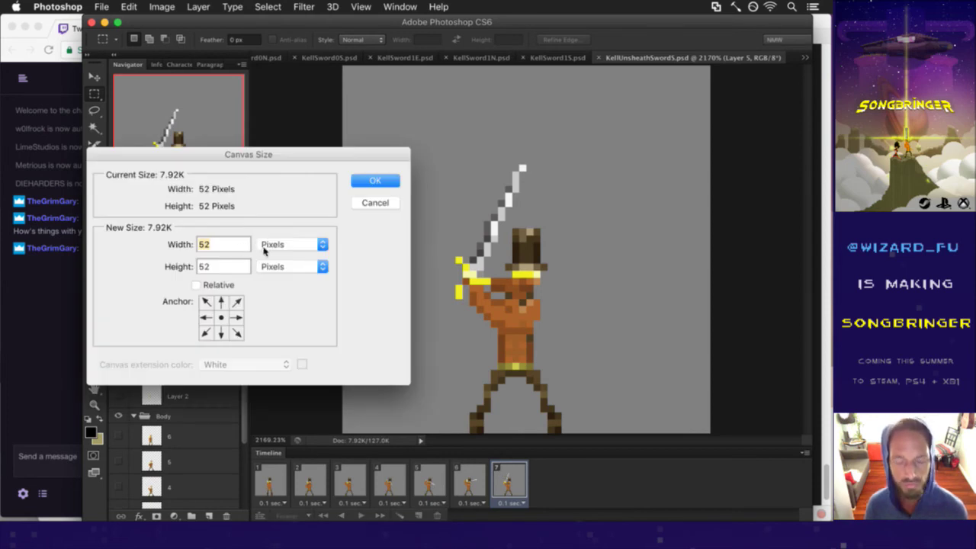
{"action": "key", "text": "Escape"}
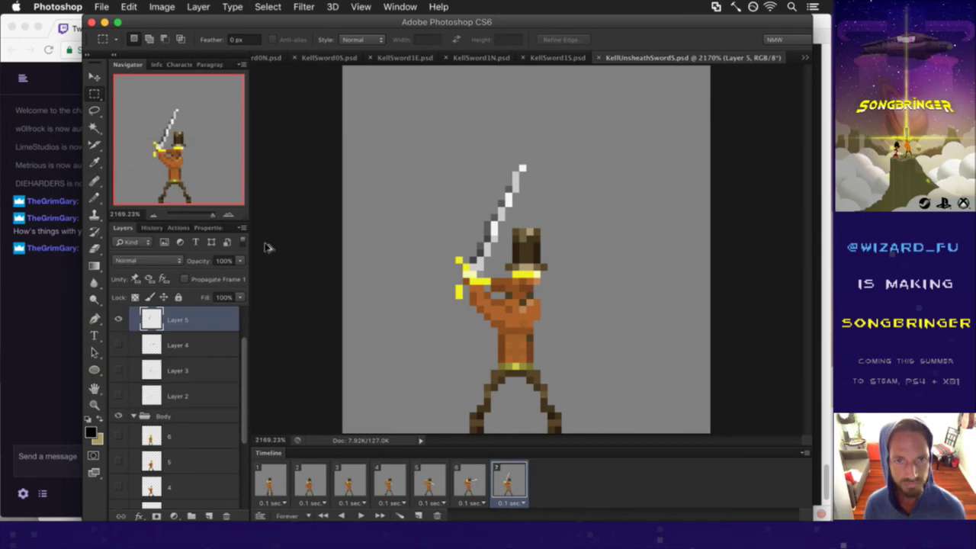
{"action": "key", "text": "super+alt+i"}
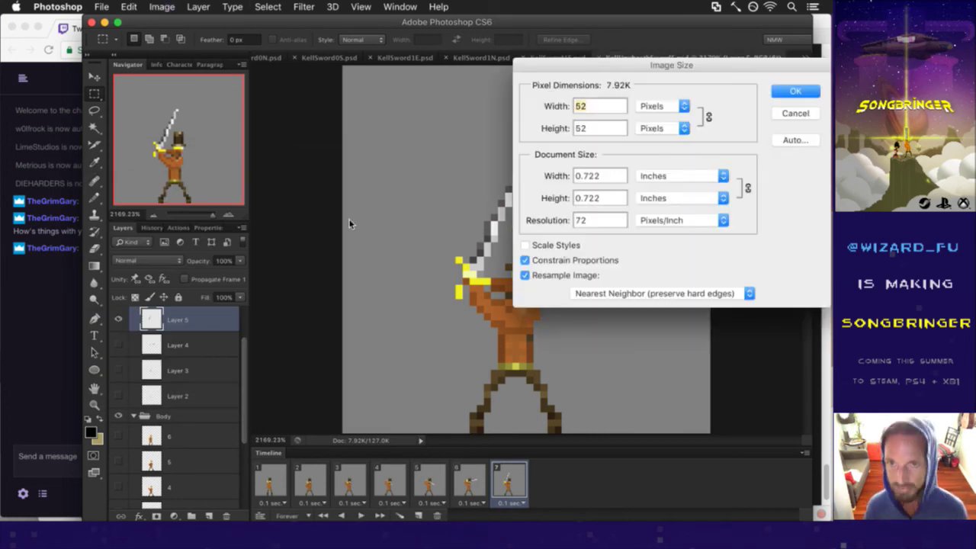
{"action": "left_click", "coordinate": [662, 107]}
{"action": "left_click", "coordinate": [671, 99]}
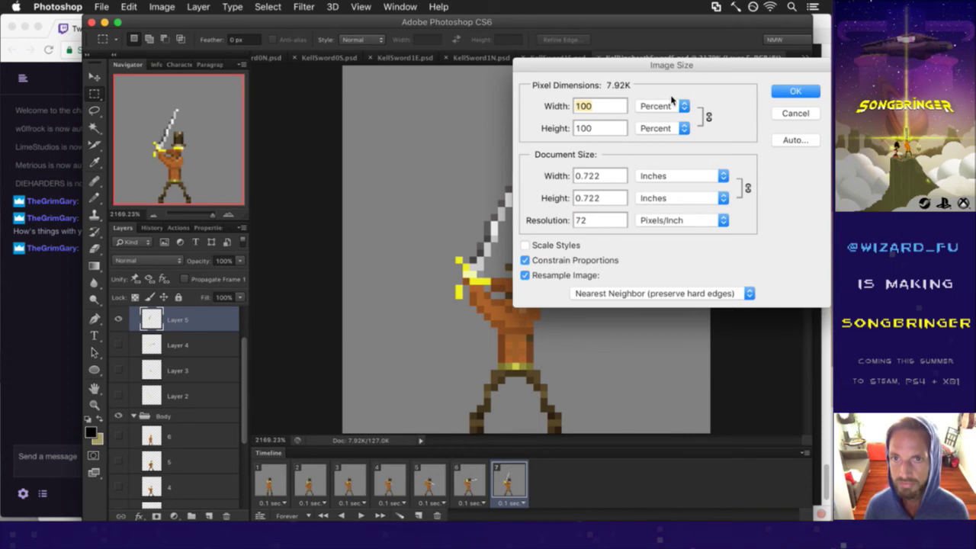
{"action": "type", "text": "125"}
{"action": "key", "text": "Tab"}
{"action": "left_click", "coordinate": [648, 101]}
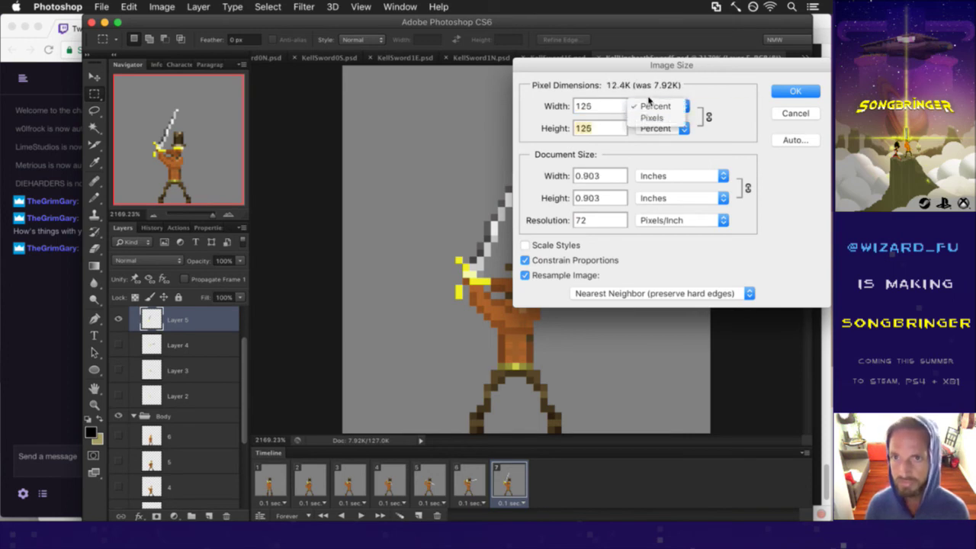
{"action": "left_click", "coordinate": [650, 118]}
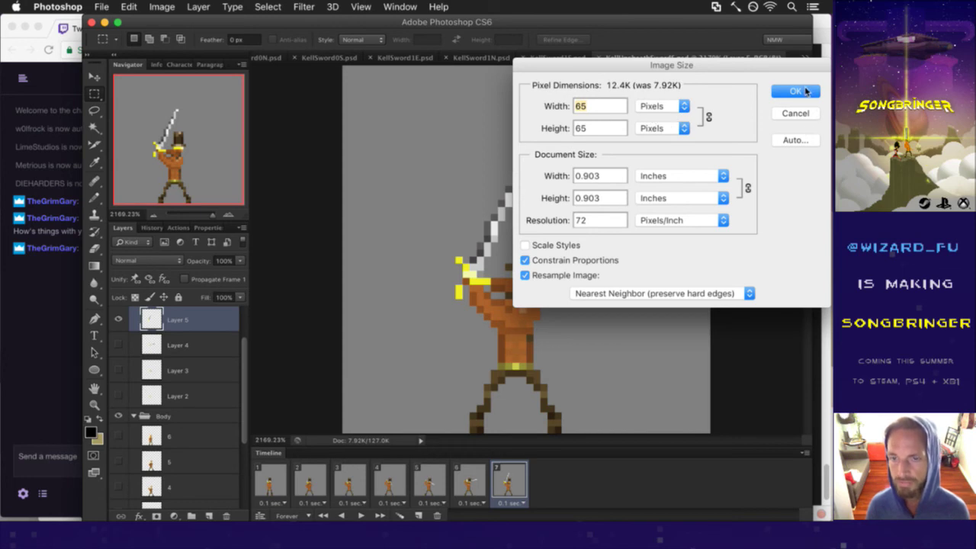
{"action": "left_click", "coordinate": [796, 91]}
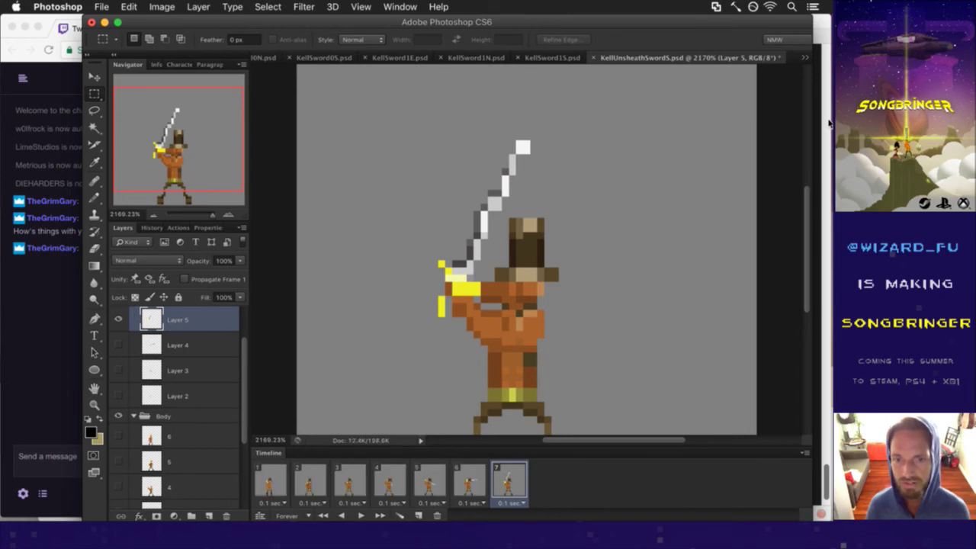
{"action": "left_click_drag", "start_coordinate": [808, 200], "coordinate": [809, 226]}
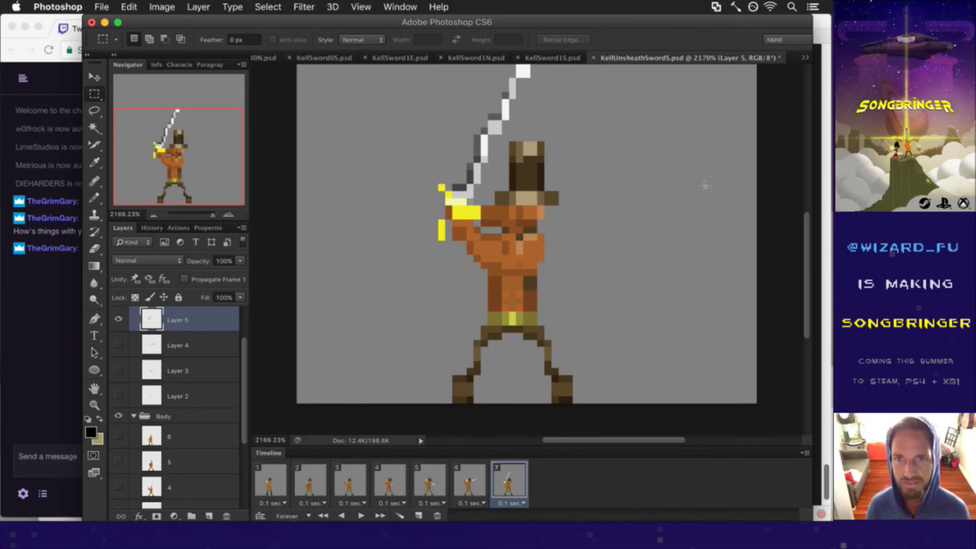
Step: Add a Levels adjustment inside the Hat group with the black input level at 137 and the midtone at 0.86
{"action": "left_click_drag", "start_coordinate": [244, 377], "coordinate": [174, 311]}
{"action": "left_click", "coordinate": [175, 313]}
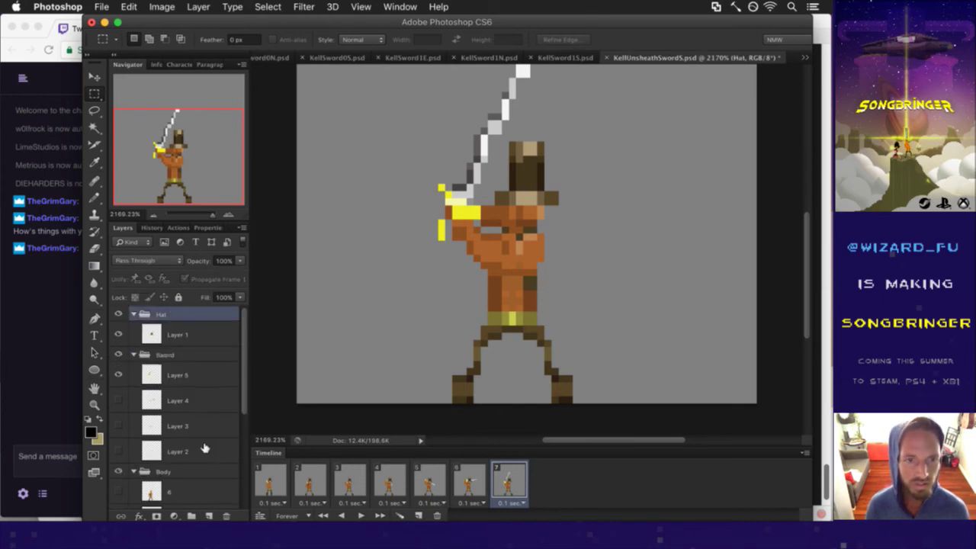
{"action": "left_click", "coordinate": [176, 516]}
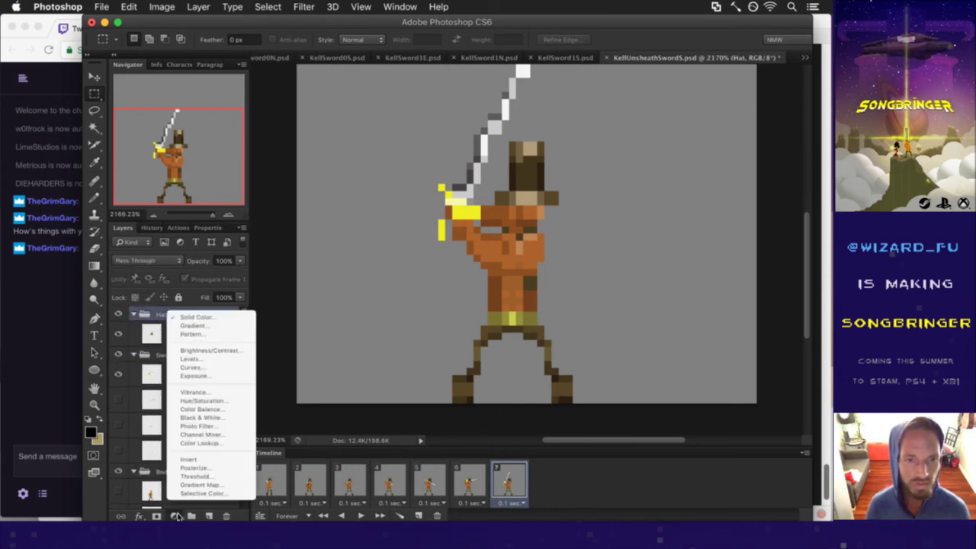
{"action": "left_click", "coordinate": [206, 359]}
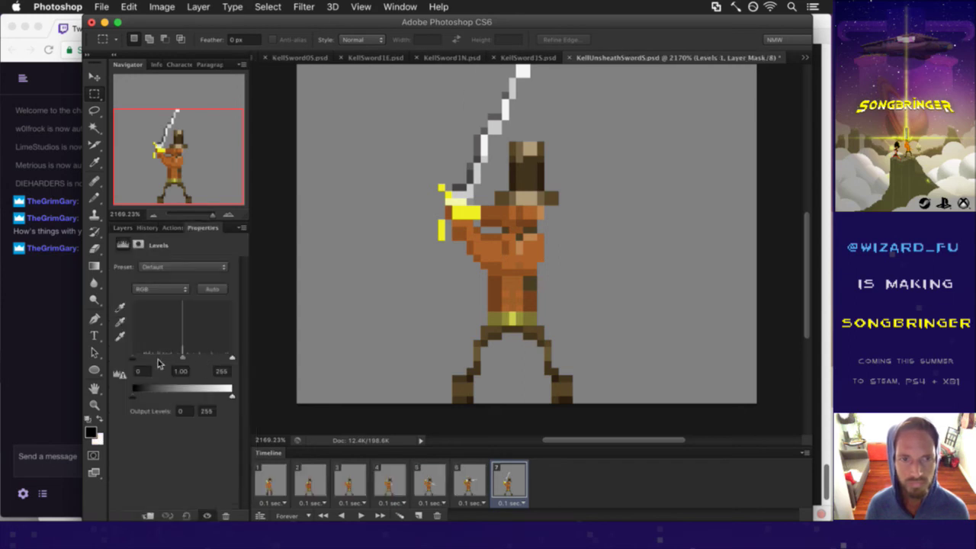
{"action": "left_click_drag", "start_coordinate": [134, 358], "coordinate": [186, 361]}
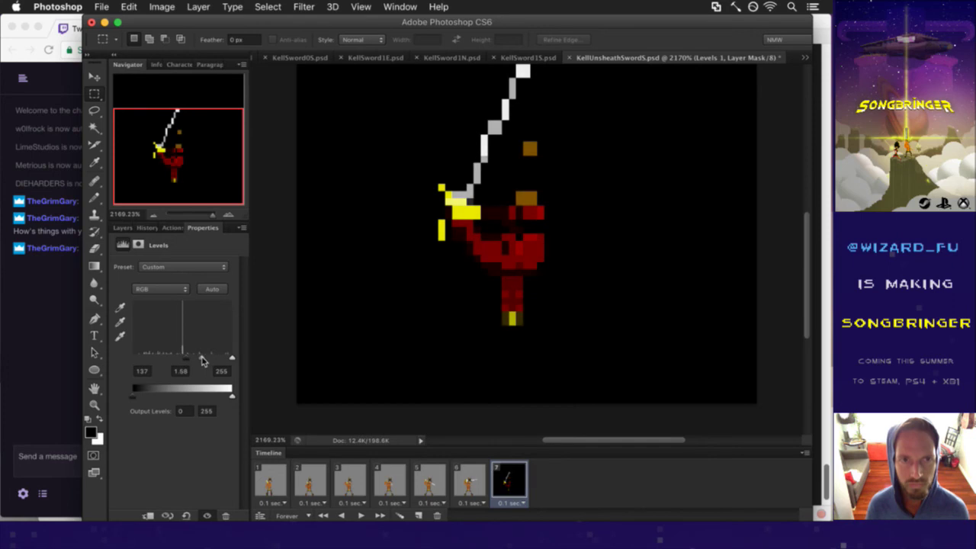
{"action": "left_click_drag", "start_coordinate": [211, 362], "coordinate": [212, 361]}
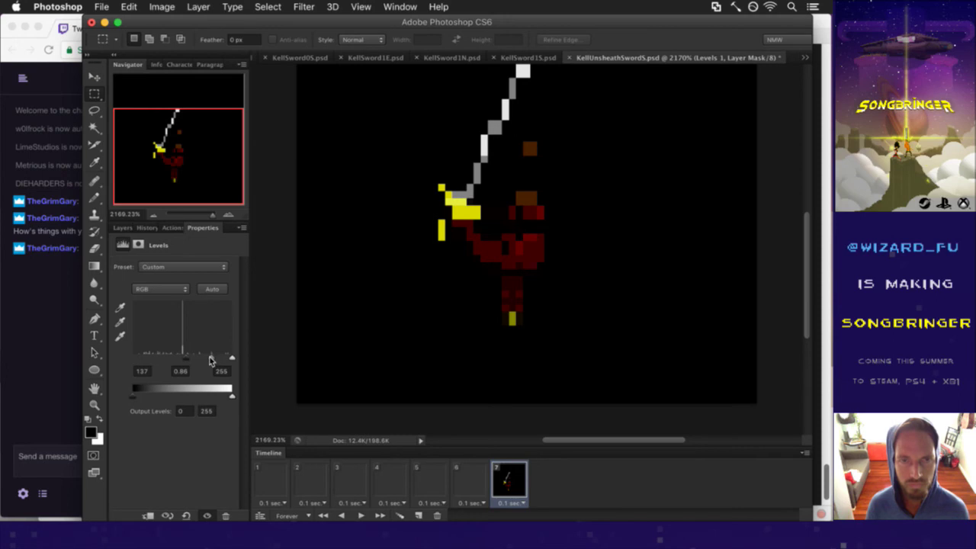
Step: With all seven animation frames selected, move the Levels layer above the Hat group and turn off Propagate Frame 1
{"action": "left_click", "coordinate": [271, 478]}
{"action": "left_click", "coordinate": [507, 480], "text": "shift"}
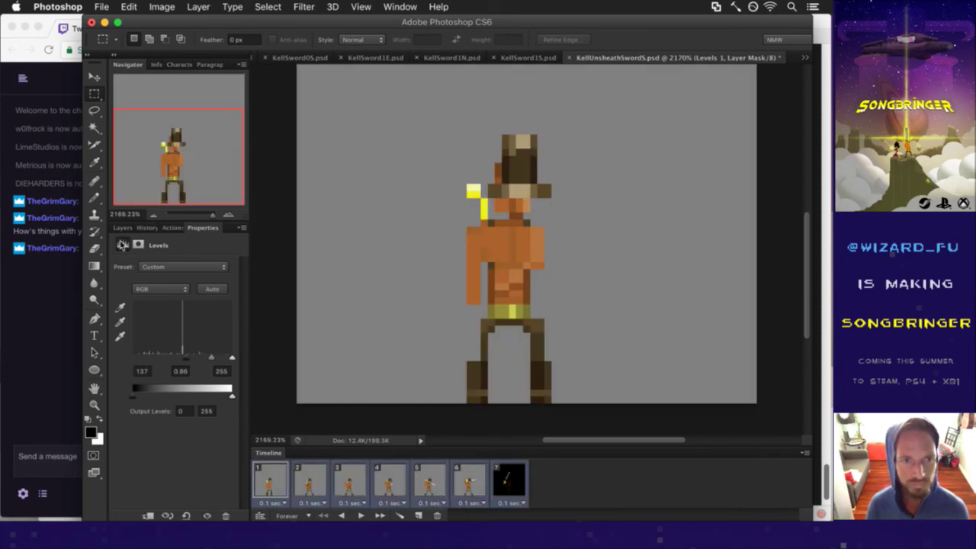
{"action": "left_click", "coordinate": [122, 228]}
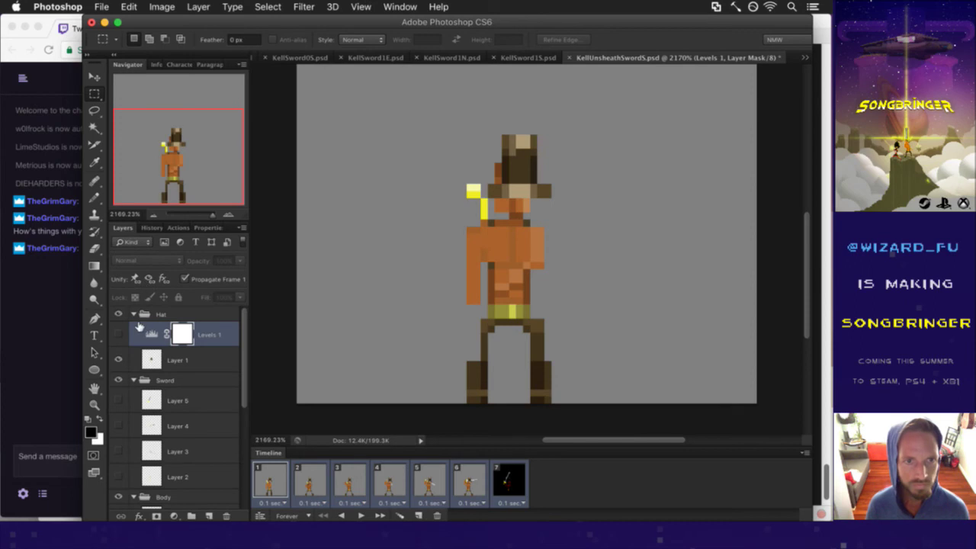
{"action": "left_click_drag", "start_coordinate": [151, 334], "coordinate": [159, 311]}
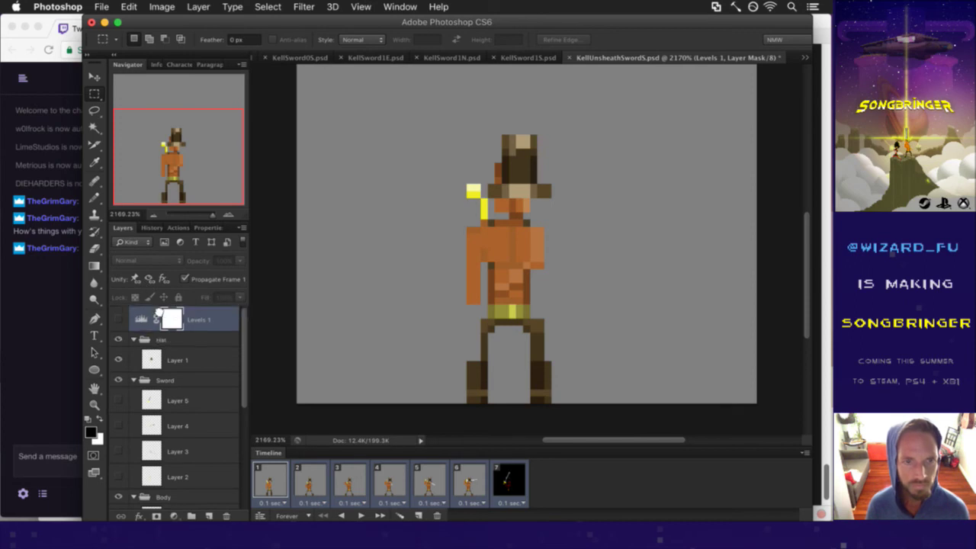
{"action": "left_click", "coordinate": [185, 279]}
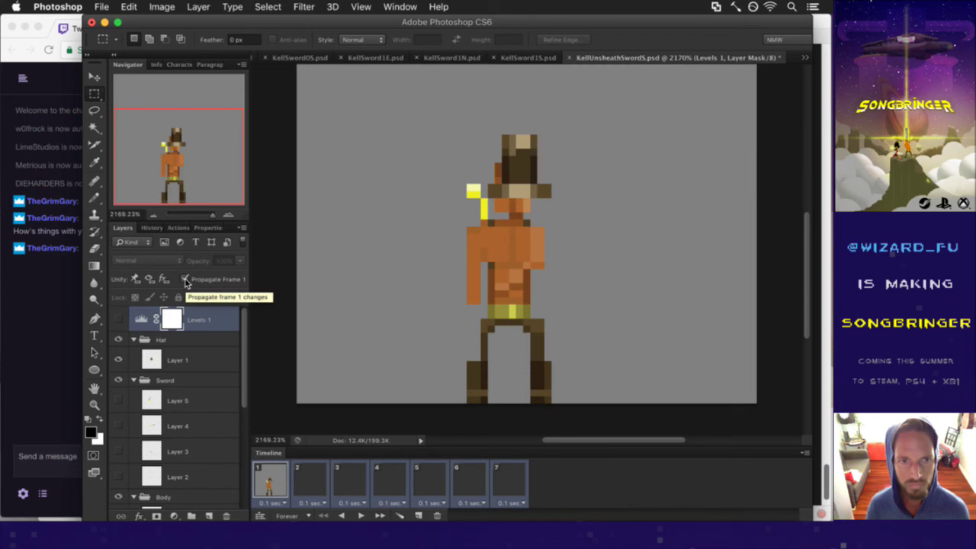
Step: Delete the Levels layer's mask and make the layer visible in all seven frames
{"action": "left_click", "coordinate": [226, 516]}
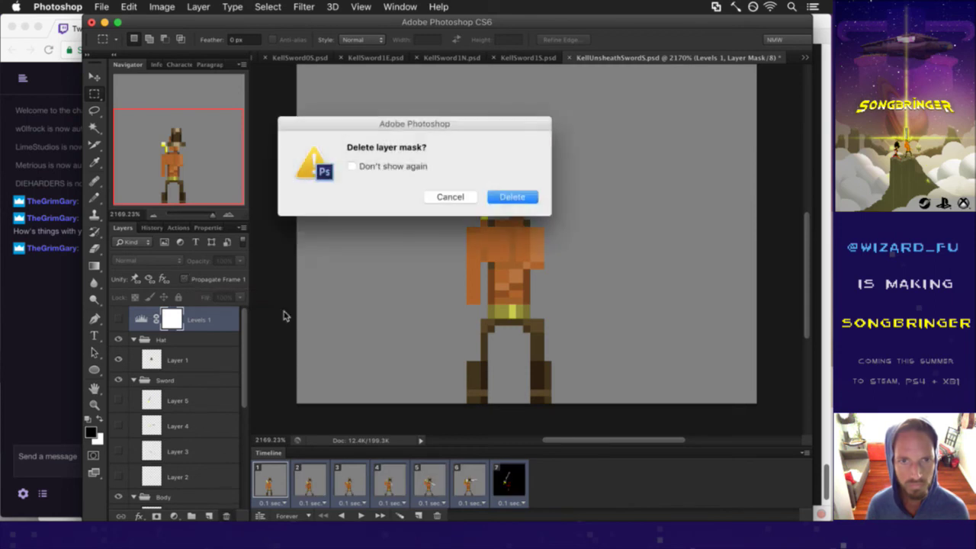
{"action": "left_click", "coordinate": [497, 199]}
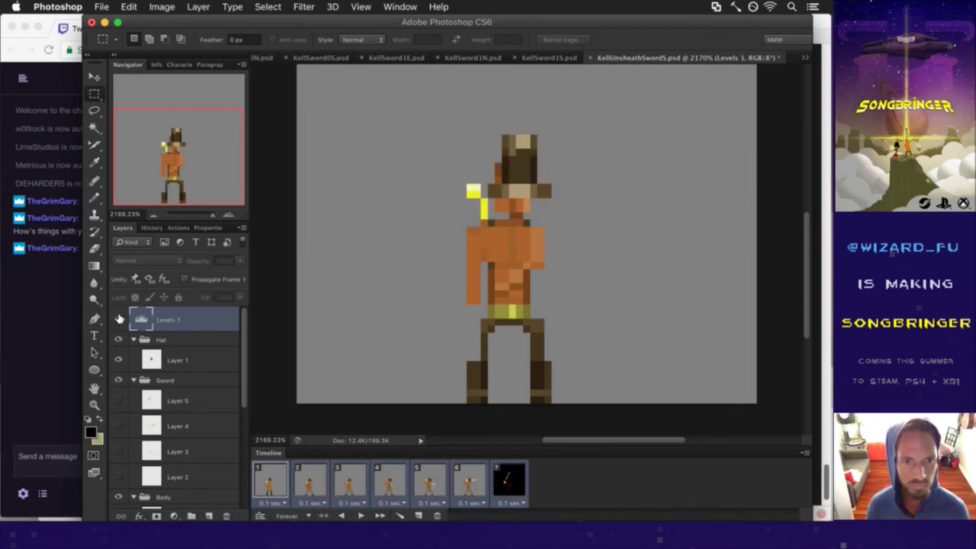
{"action": "left_click", "coordinate": [119, 320]}
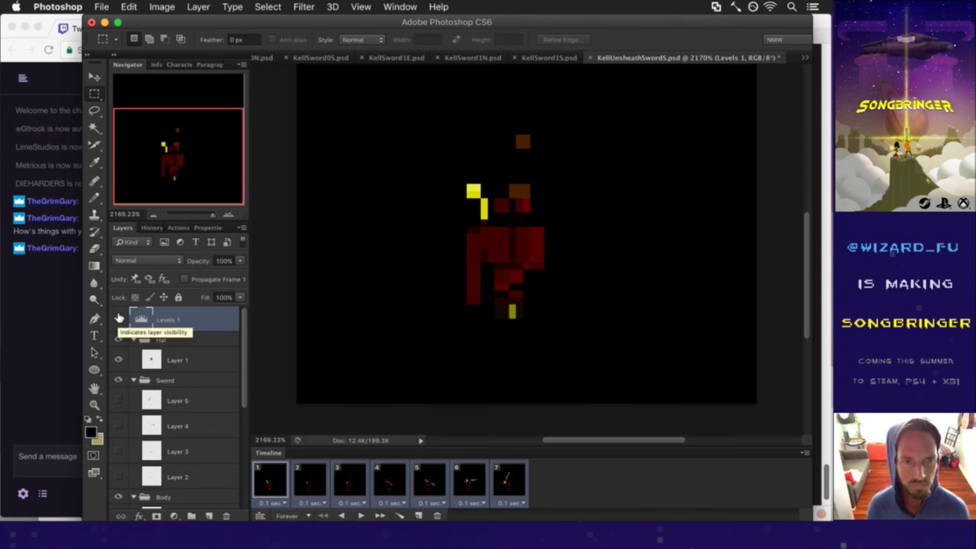
{"action": "left_click", "coordinate": [118, 320]}
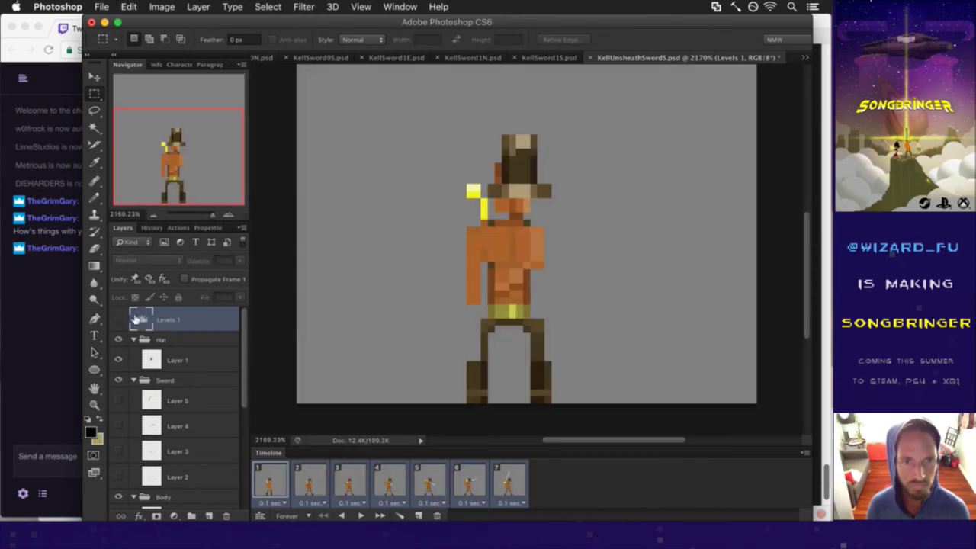
{"action": "left_click", "coordinate": [118, 319]}
Step: Rename the Levels adjustment layer to lev and save the file
{"action": "double_click", "coordinate": [169, 319]}
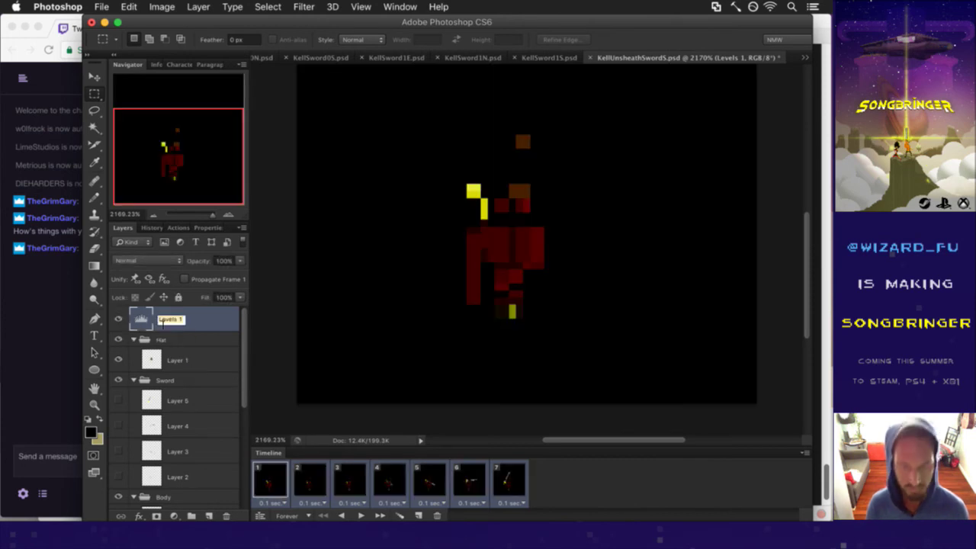
{"action": "type", "text": "lev"}
{"action": "key", "text": "Return"}
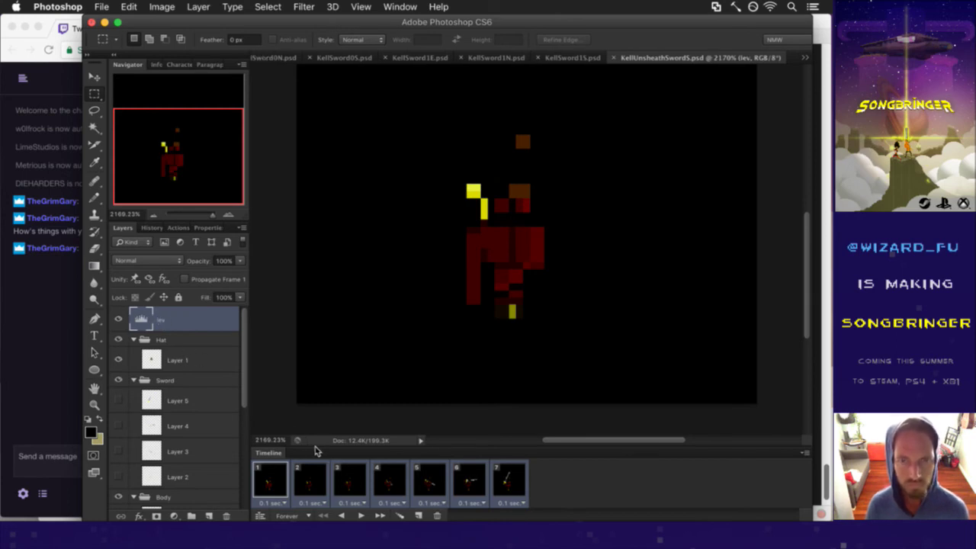
Step: Delete the Hat group together with its contents
{"action": "left_click", "coordinate": [162, 340]}
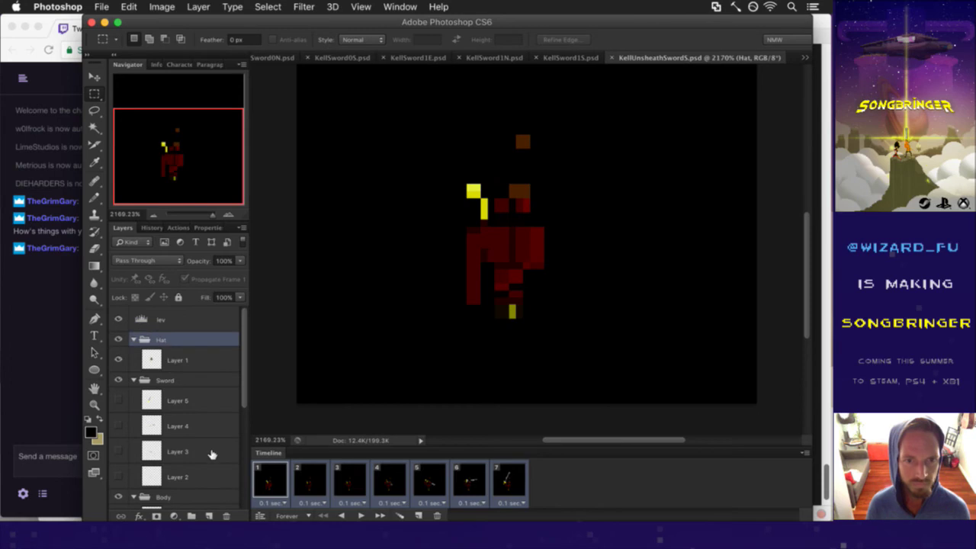
{"action": "left_click", "coordinate": [226, 516]}
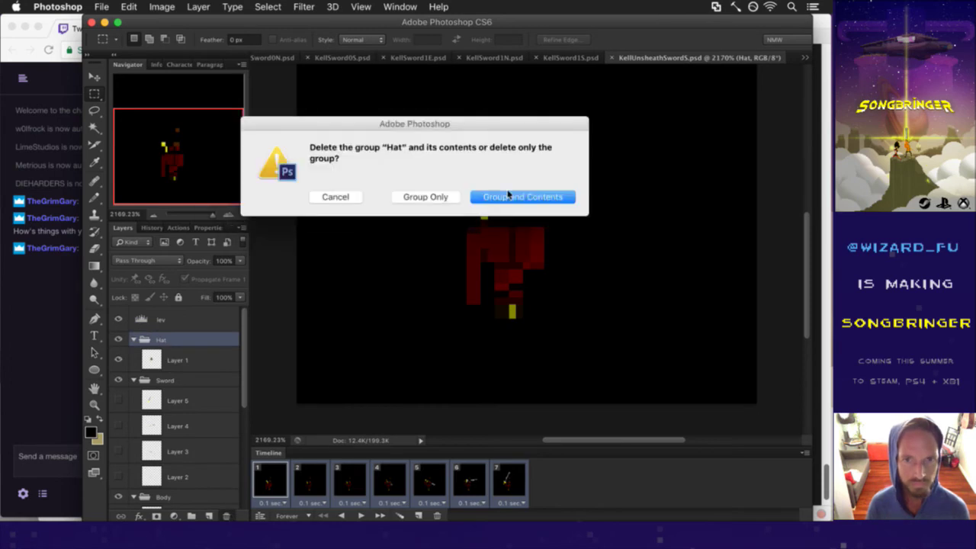
{"action": "key", "text": "Return"}
{"action": "left_click_drag", "start_coordinate": [249, 386], "coordinate": [236, 486]}
{"action": "scroll", "coordinate": [237, 486], "scroll_direction": "up", "scroll_amount": 5}
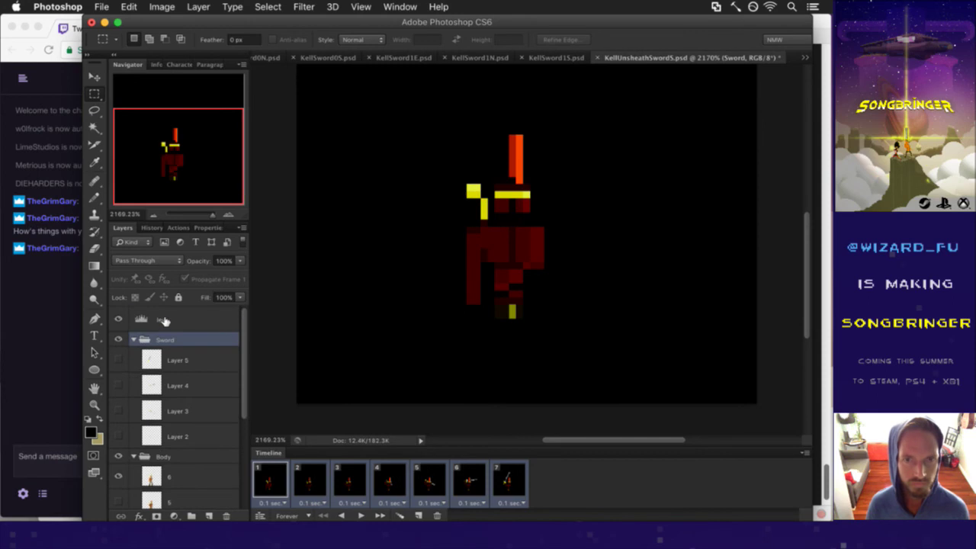
Step: Save KellUnsheathSwordS.psd with the lev layer selected and run the frame export script on it
{"action": "left_click", "coordinate": [163, 321]}
{"action": "key", "text": "cmd+s"}
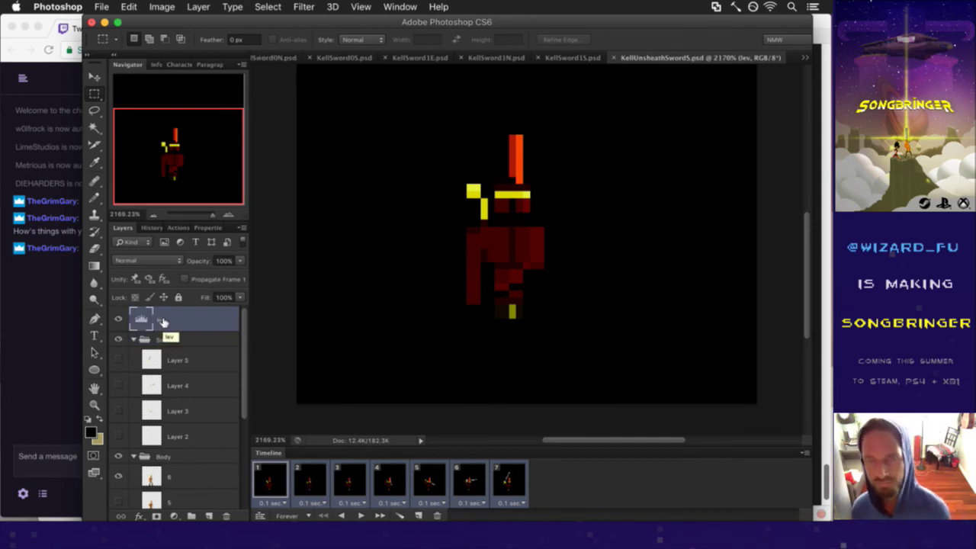
{"action": "left_click", "coordinate": [103, 7]}
{"action": "mouse_move", "coordinate": [163, 260]}
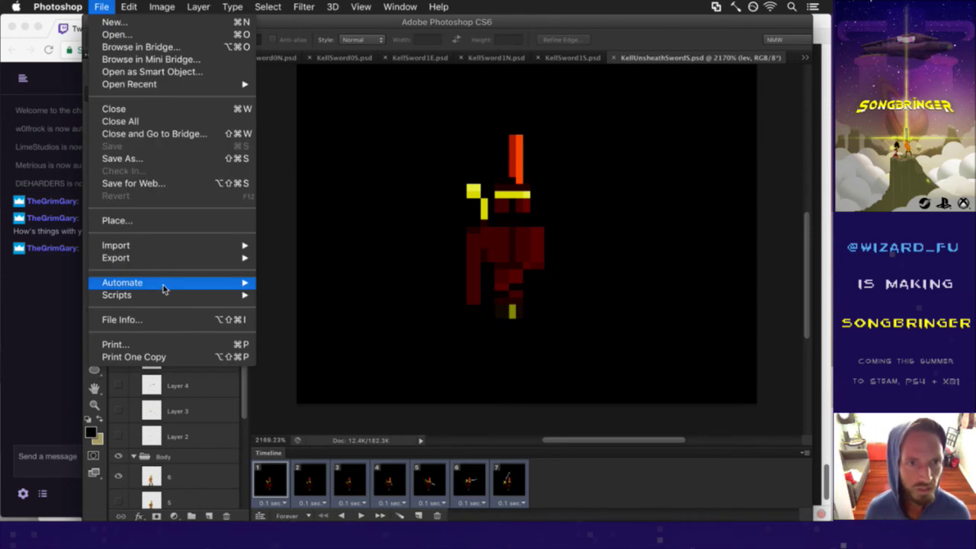
{"action": "mouse_move", "coordinate": [153, 294]}
{"action": "left_click", "coordinate": [304, 458]}
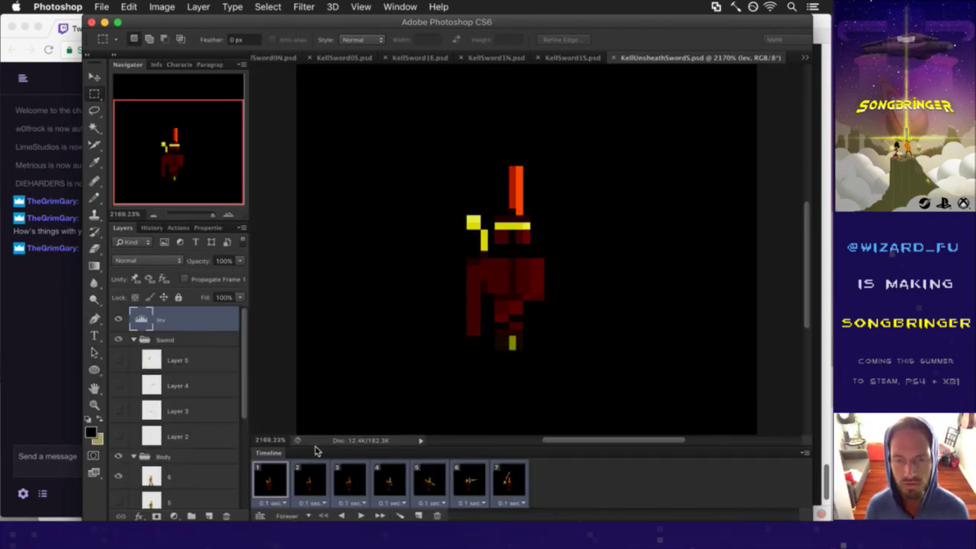
Step: Switch to Finder, open the Shadow folder inside sheets in a new window, and locate the KellSword1S PNG files
{"action": "key", "text": "super+Tab"}
{"action": "mouse_move", "coordinate": [533, 283]}
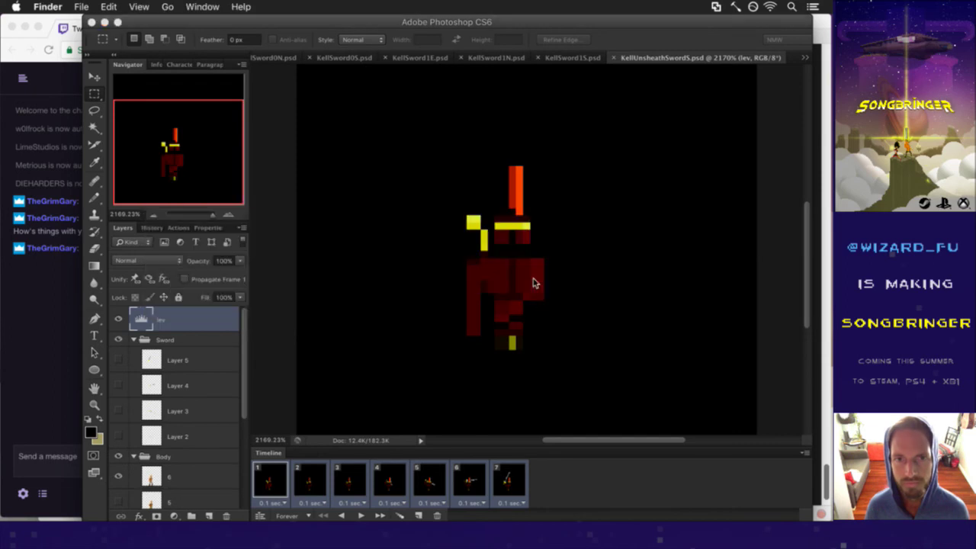
{"action": "key", "text": "super+n"}
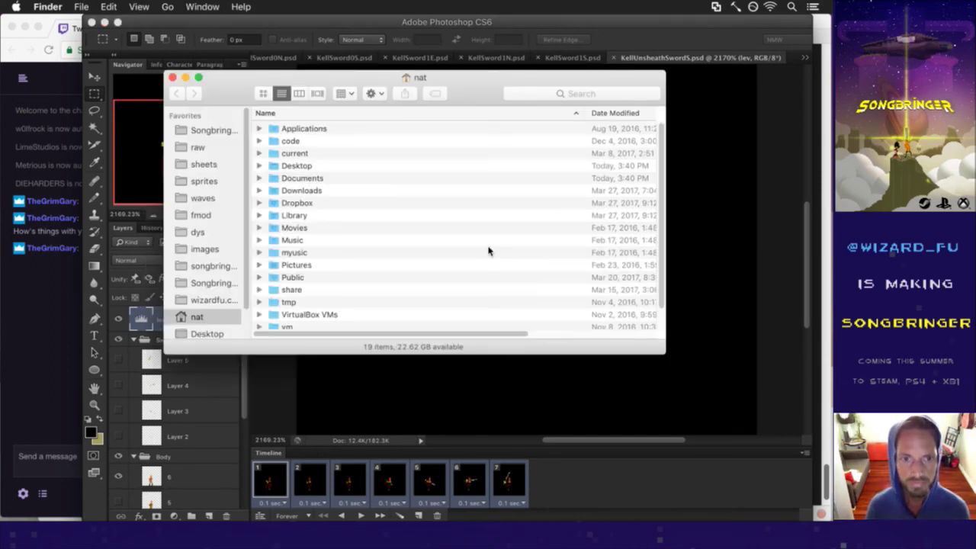
{"action": "left_click", "coordinate": [223, 168]}
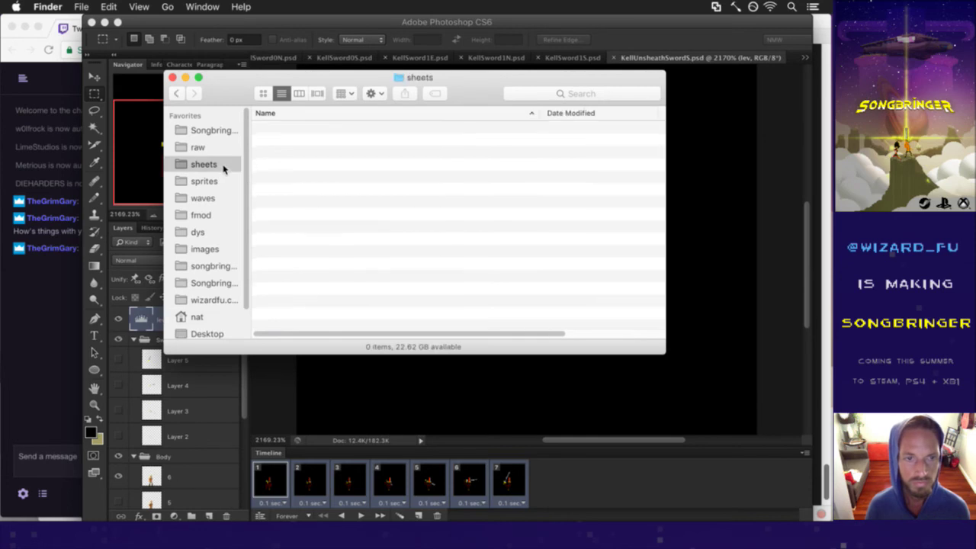
{"action": "double_click", "coordinate": [309, 301]}
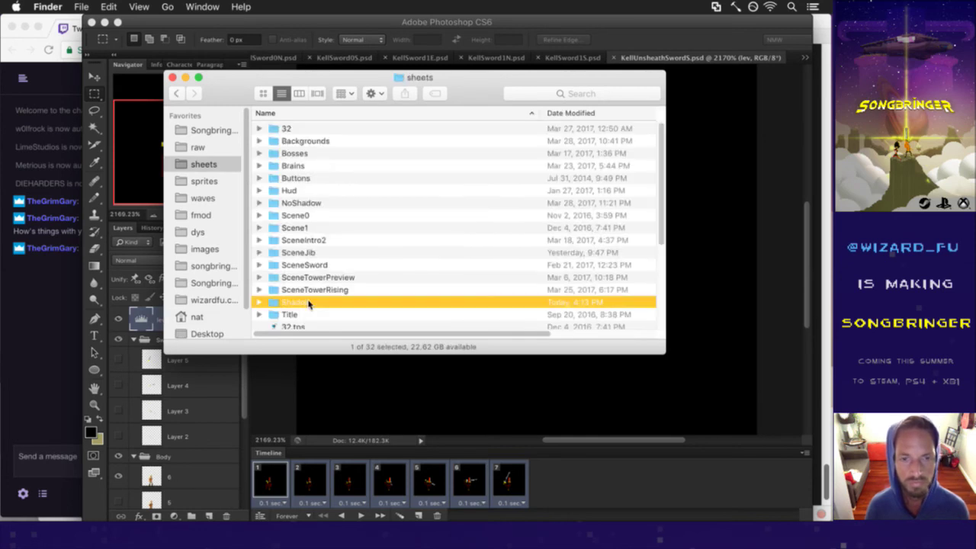
{"action": "left_click", "coordinate": [331, 224]}
{"action": "type", "text": "kellsword1s4"}
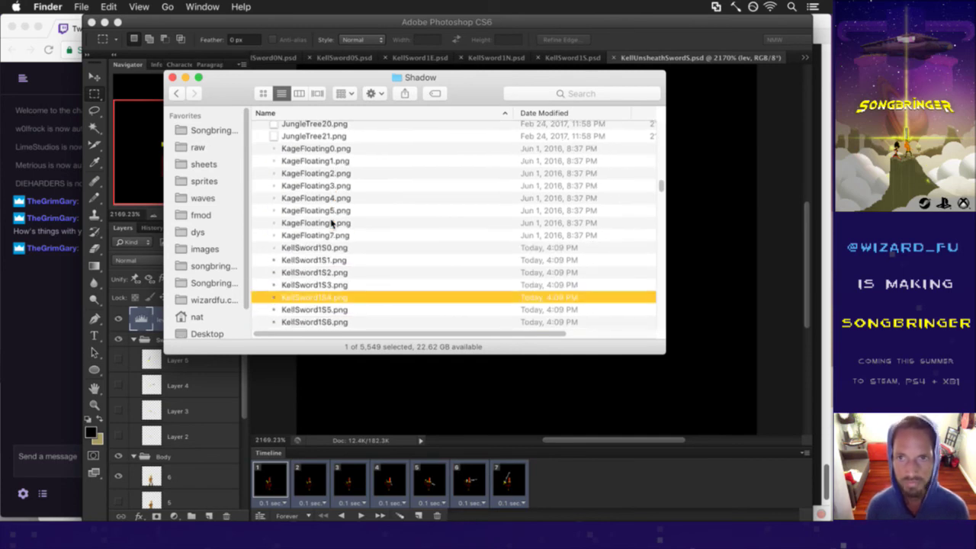
{"action": "scroll", "coordinate": [331, 223], "scroll_direction": "down", "scroll_amount": 10}
{"action": "scroll", "coordinate": [332, 222], "scroll_direction": "up", "scroll_amount": 15}
{"action": "scroll", "coordinate": [331, 223], "scroll_direction": "up", "scroll_amount": 3}
{"action": "scroll", "coordinate": [331, 223], "scroll_direction": "down", "scroll_amount": 8}
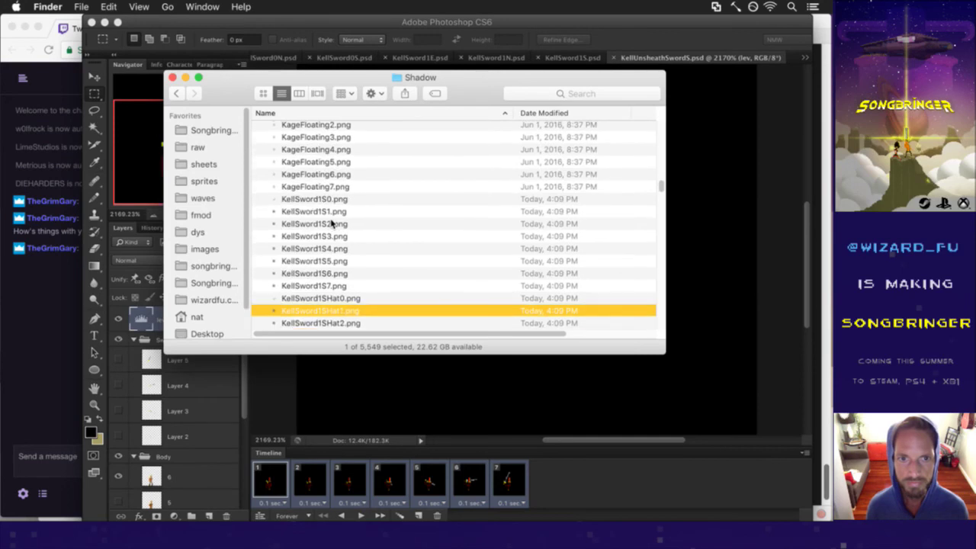
Step: Preview the exported KellUnsheathSwordS0 to KellUnsheathSwordS6 PNG frames one by one to check the sprite animation
{"action": "key", "text": "Down"}
{"action": "key", "text": "Down"}
{"action": "key", "text": "Down"}
{"action": "key", "text": "Down"}
{"action": "key", "text": "Down"}
{"action": "key", "text": "Down"}
{"action": "key", "text": "Down"}
{"action": "key", "text": "Down"}
{"action": "key", "text": "Down"}
{"action": "key", "text": "Down"}
{"action": "key", "text": "Down"}
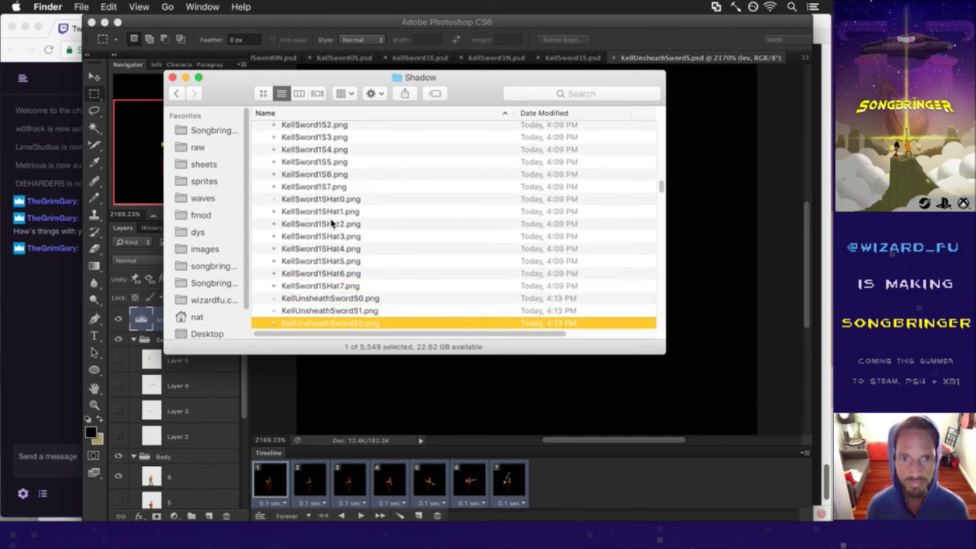
{"action": "key", "text": "space"}
{"action": "key", "text": "Down"}
{"action": "key", "text": "Down"}
{"action": "key", "text": "Down"}
{"action": "key", "text": "Down"}
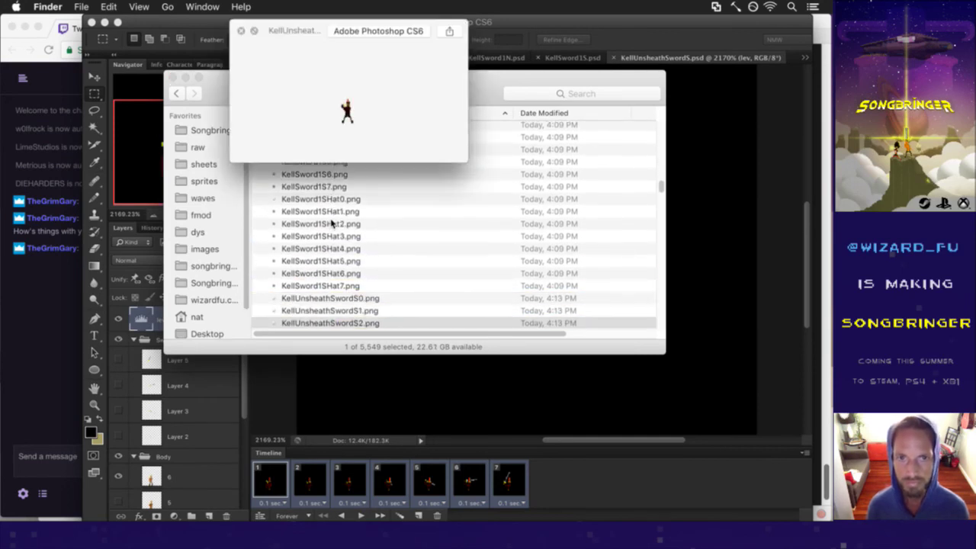
{"action": "key", "text": "Down"}
{"action": "key", "text": "Down"}
{"action": "key", "text": "Down"}
{"action": "key", "text": "Down"}
{"action": "key", "text": "Up"}
{"action": "key", "text": "Up"}
{"action": "key", "text": "Up"}
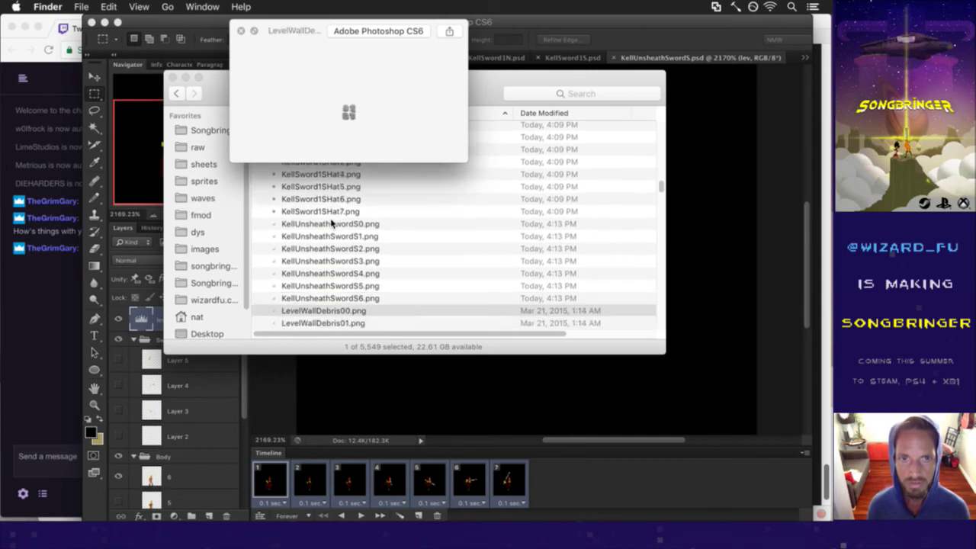
{"action": "key", "text": "Up"}
{"action": "key", "text": "Up"}
{"action": "key", "text": "Up"}
{"action": "key", "text": "Up"}
{"action": "key", "text": "Up"}
{"action": "key", "text": "Up"}
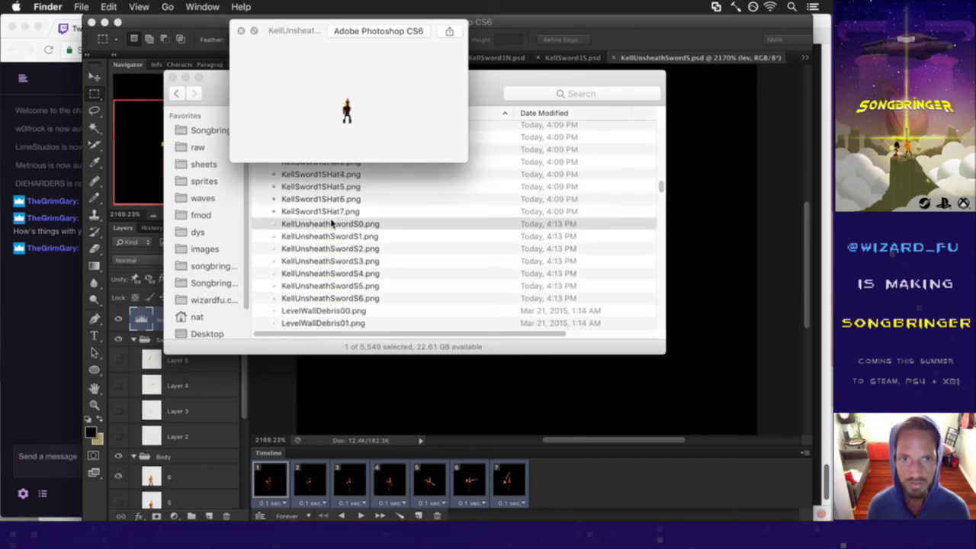
{"action": "key", "text": "Down"}
{"action": "key", "text": "Down"}
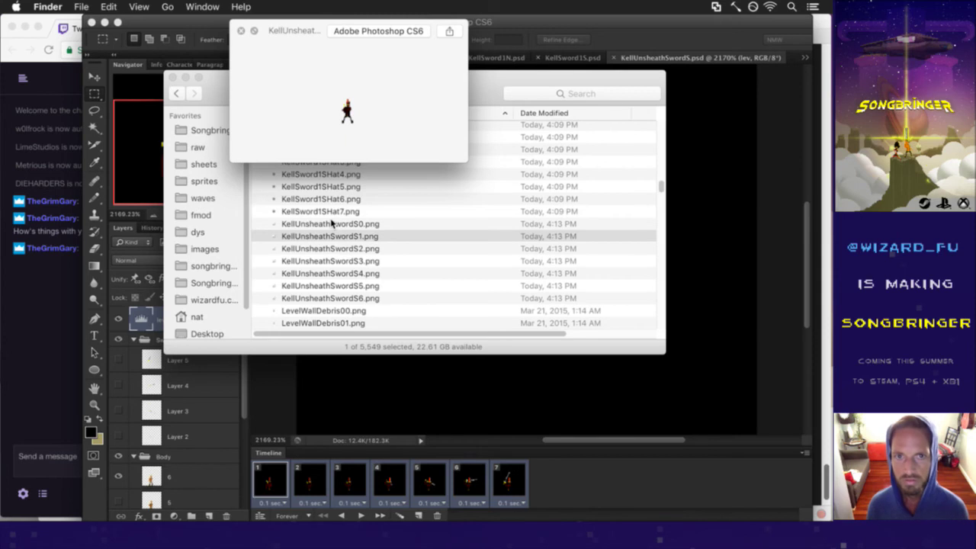
{"action": "key", "text": "Up"}
{"action": "key", "text": "space"}
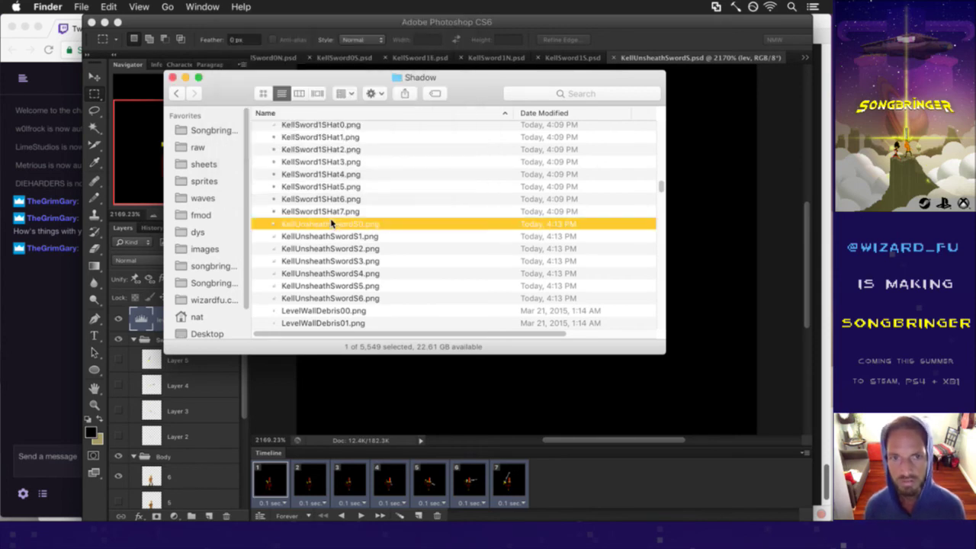
Step: Select the KellSword1S0 to 7 and KellSword1SHat0 to 7 PNG files in the Shadow folder and move them to the Trash
{"action": "key", "text": "Up"}
{"action": "key", "text": "shift+Up"}
{"action": "key", "text": "shift+Up"}
{"action": "key", "text": "shift+Up"}
{"action": "key", "text": "shift+Up"}
{"action": "key", "text": "shift+Up"}
{"action": "key", "text": "shift+Up"}
{"action": "key", "text": "shift+Up"}
{"action": "key", "text": "shift+Up"}
{"action": "key", "text": "shift+Up"}
{"action": "key", "text": "shift+Up"}
{"action": "key", "text": "shift+Up"}
{"action": "key", "text": "shift+Up"}
{"action": "key", "text": "shift+Up"}
{"action": "key", "text": "shift+Up"}
{"action": "key", "text": "shift+Up"}
{"action": "key", "text": "shift+Up"}
{"action": "key", "text": "shift+Up"}
{"action": "key", "text": "shift+Up"}
{"action": "key", "text": "shift+Up"}
{"action": "key", "text": "shift+Up"}
{"action": "key", "text": "shift+Up"}
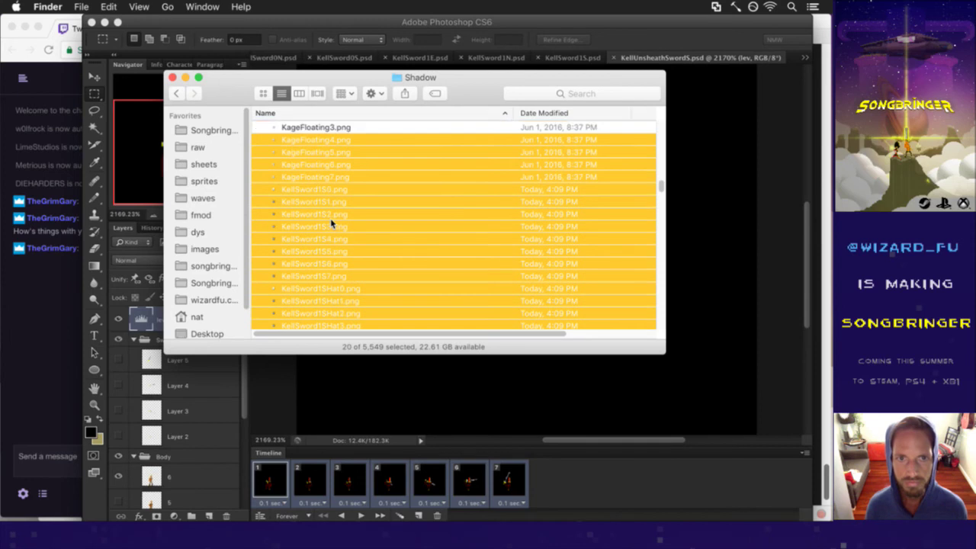
{"action": "key", "text": "shift+Down"}
{"action": "key", "text": "shift+Down"}
{"action": "key", "text": "shift+Down"}
{"action": "key", "text": "shift+Down"}
{"action": "key", "text": "shift+Down"}
{"action": "key", "text": "shift+Down"}
{"action": "key", "text": "shift+Down"}
{"action": "key", "text": "shift+Down"}
{"action": "key", "text": "shift+Down"}
{"action": "key", "text": "shift+Down"}
{"action": "key", "text": "shift+Up"}
{"action": "key", "text": "shift+Up"}
{"action": "key", "text": "shift+Up"}
{"action": "key", "text": "shift+Up"}
{"action": "key", "text": "shift+Up"}
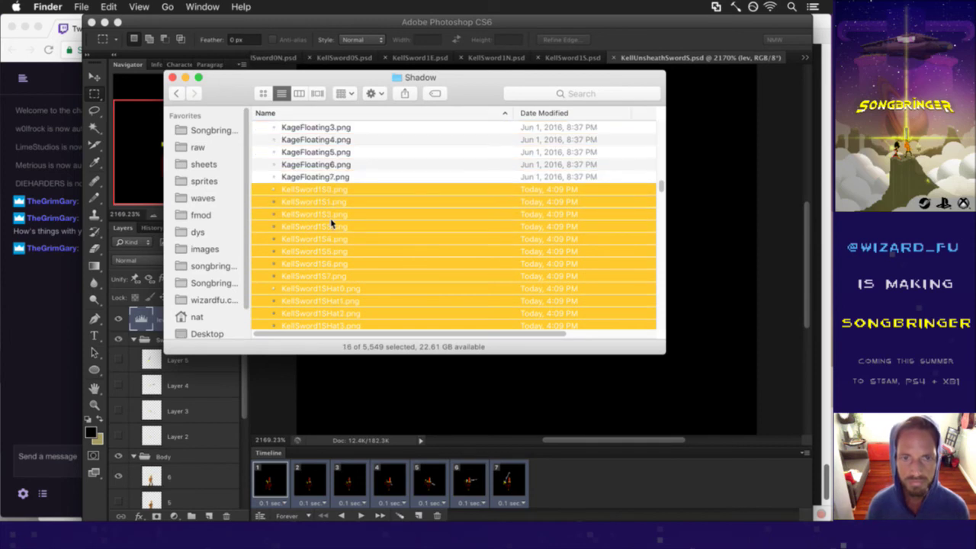
{"action": "key", "text": "super+BackSpace"}
Step: Switch to Photoshop and duplicate the lev layer from KellUnsheathSwordS.psd into KellSword1S.psd
{"action": "key", "text": "super+Tab"}
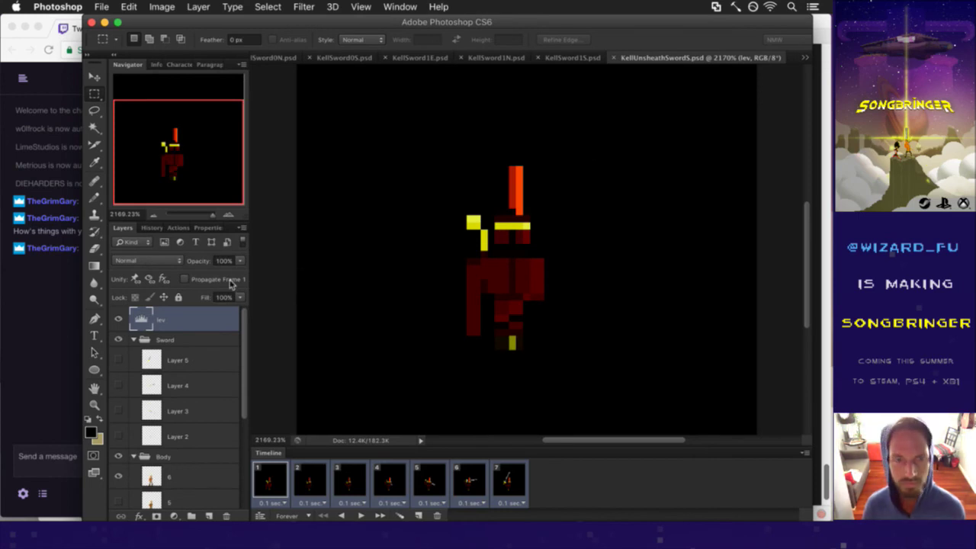
{"action": "right_click", "coordinate": [201, 318]}
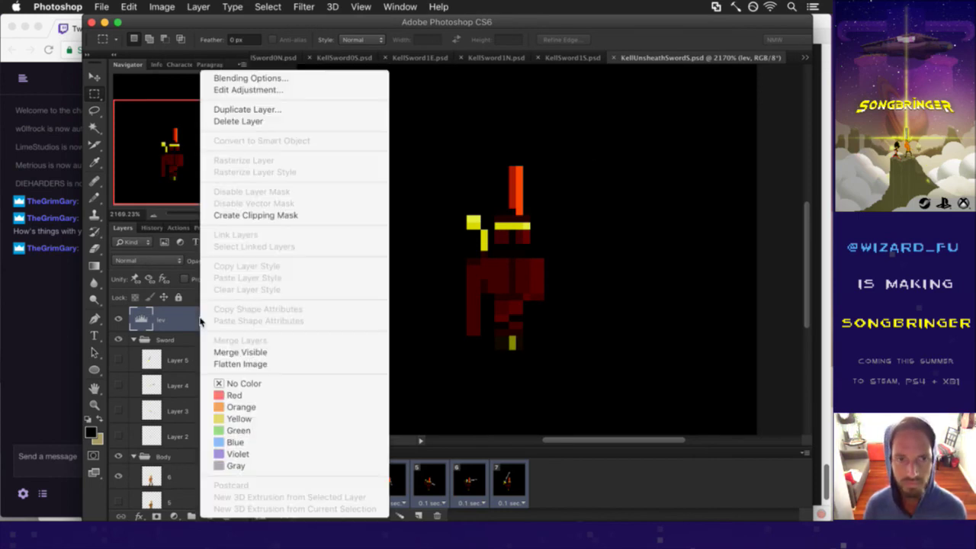
{"action": "left_click", "coordinate": [236, 111]}
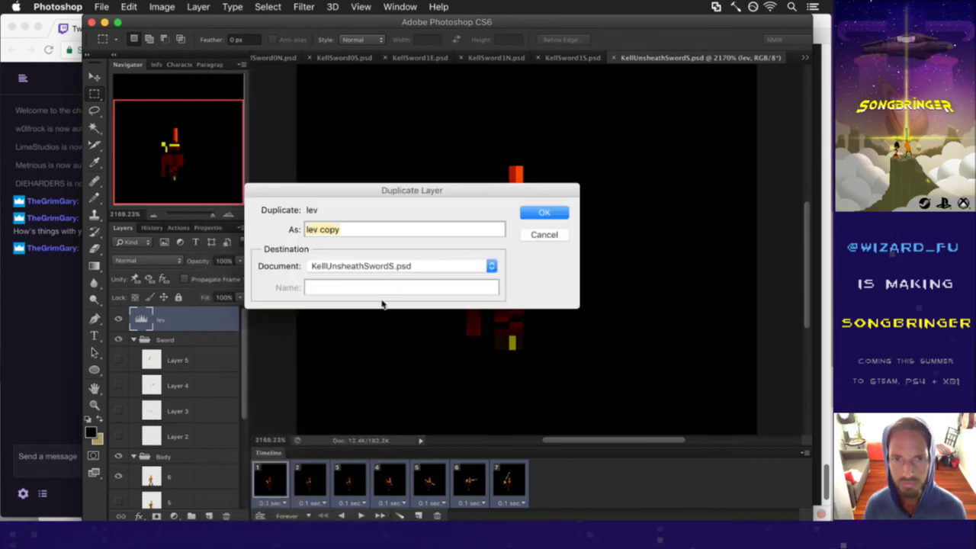
{"action": "left_click", "coordinate": [393, 265]}
{"action": "left_click", "coordinate": [392, 254]}
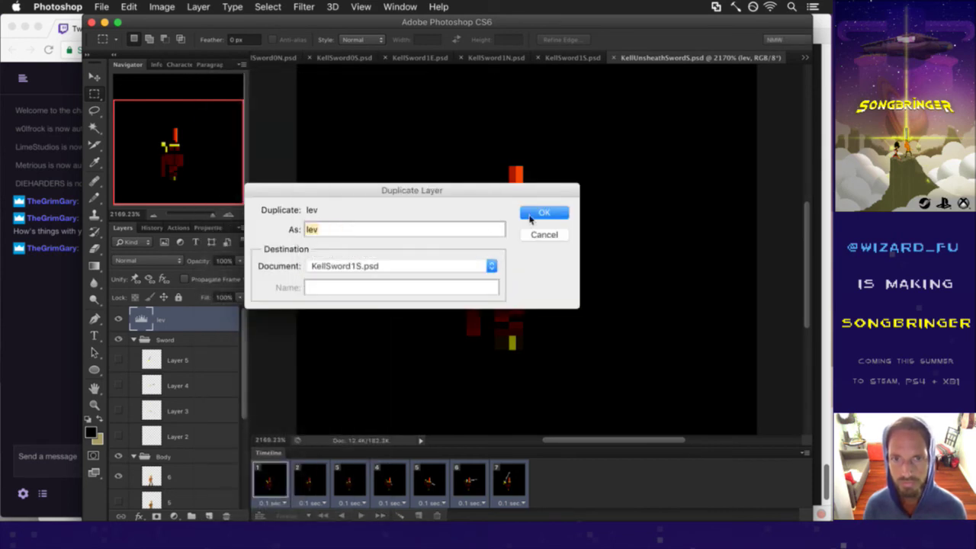
{"action": "left_click", "coordinate": [531, 214]}
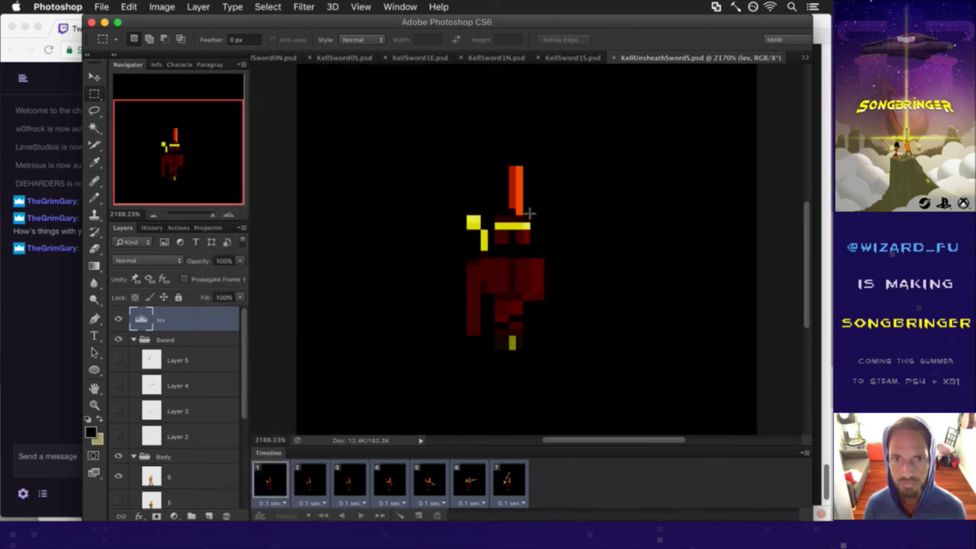
Step: In KellSword1S.psd, place the lev layer at the top of the layer stack and delete the Hat group with its contents
{"action": "left_click", "coordinate": [588, 58]}
{"action": "left_click_drag", "start_coordinate": [160, 391], "coordinate": [179, 317]}
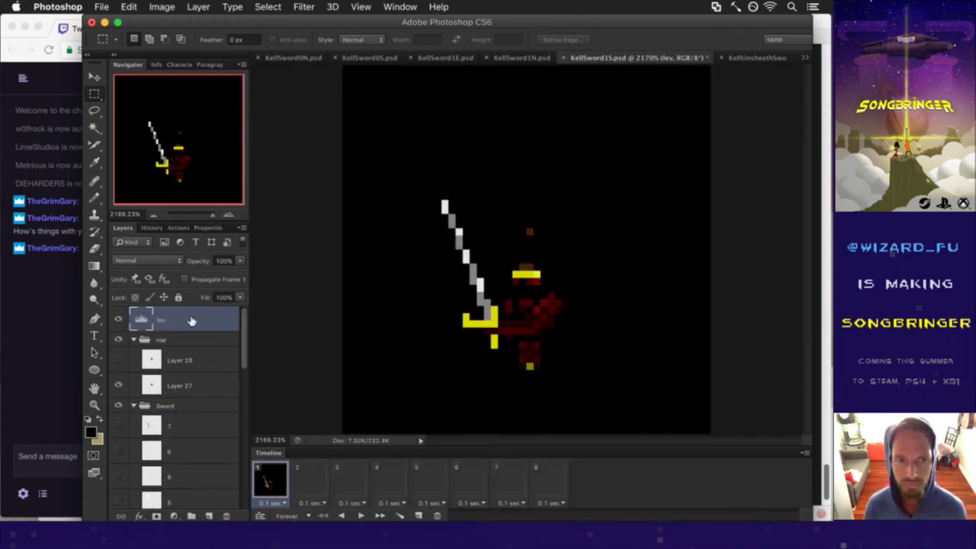
{"action": "left_click", "coordinate": [118, 318]}
{"action": "left_click", "coordinate": [118, 319]}
{"action": "left_click", "coordinate": [173, 340]}
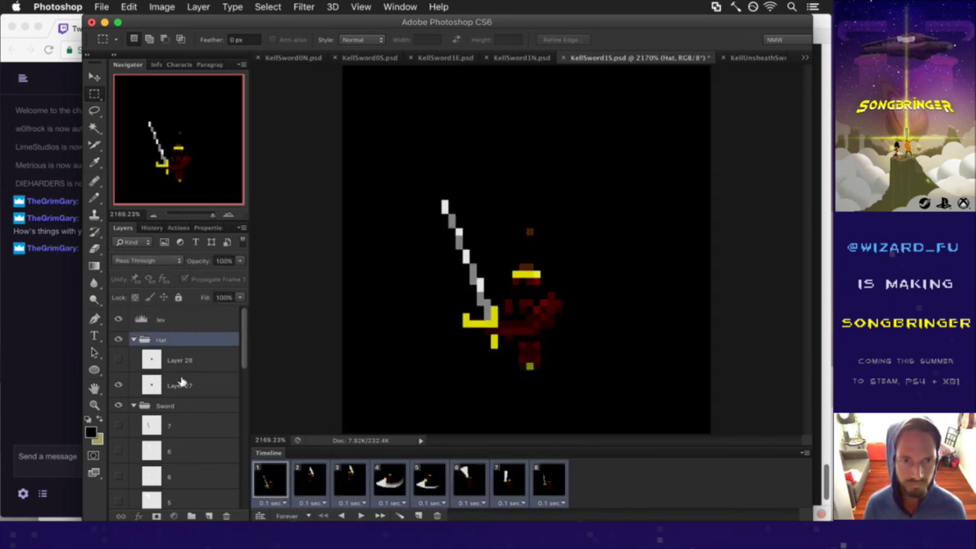
{"action": "left_click", "coordinate": [226, 516]}
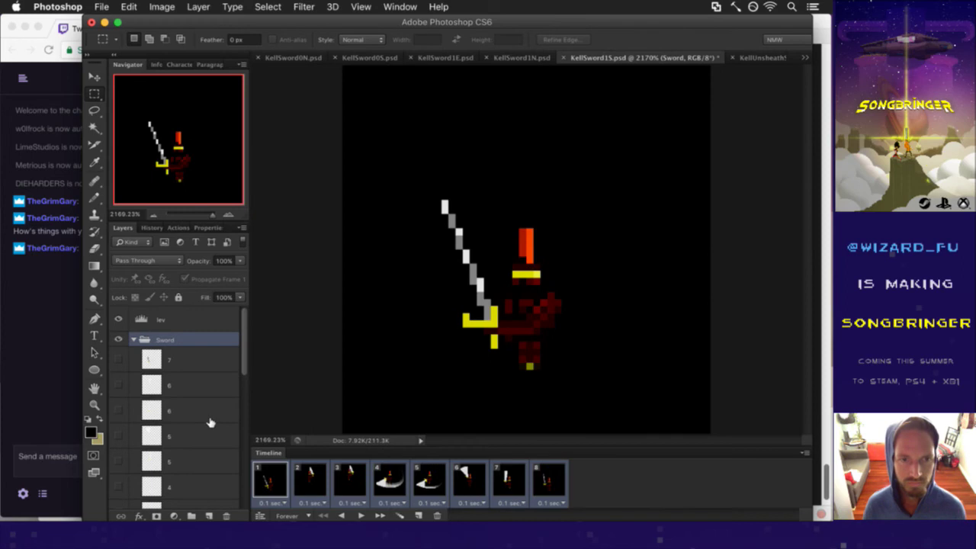
{"action": "left_click_drag", "start_coordinate": [244, 352], "coordinate": [241, 488]}
{"action": "scroll", "coordinate": [229, 442], "scroll_direction": "up", "scroll_amount": 5}
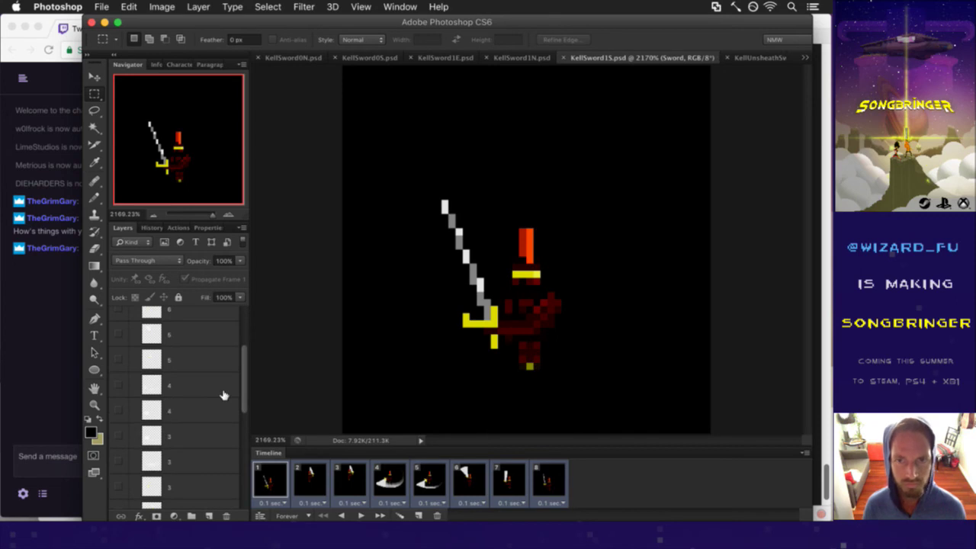
{"action": "key", "text": "super+e"}
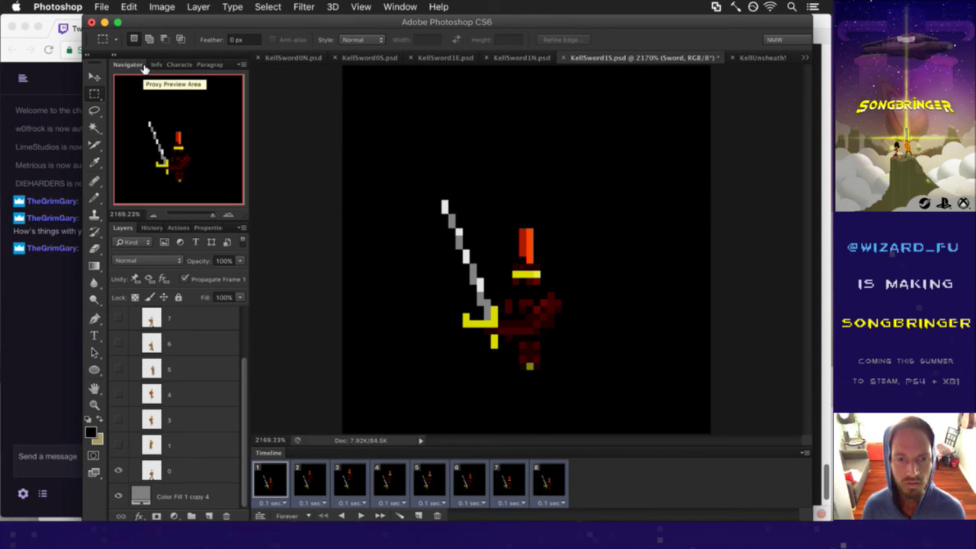
{"action": "left_click", "coordinate": [129, 7]}
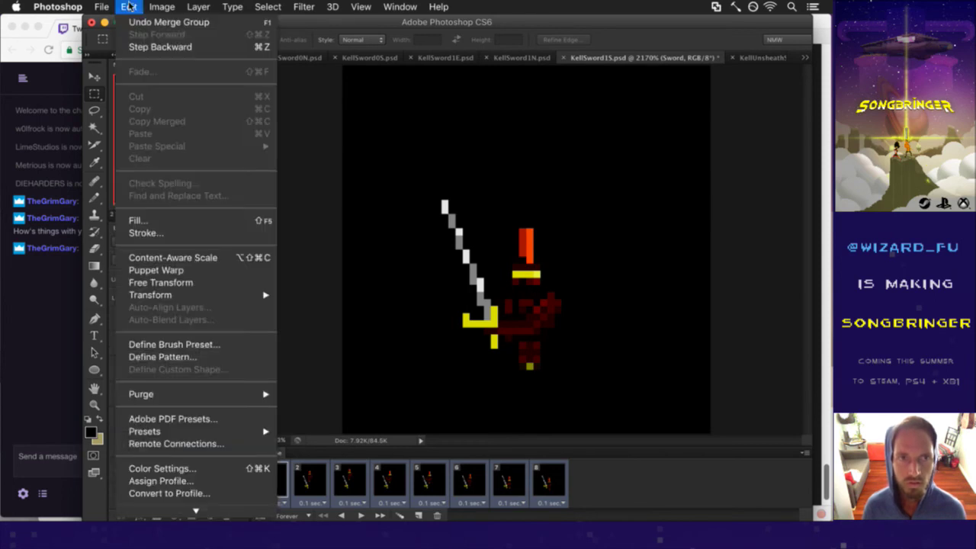
{"action": "key", "text": "Escape"}
{"action": "key", "text": "super+z"}
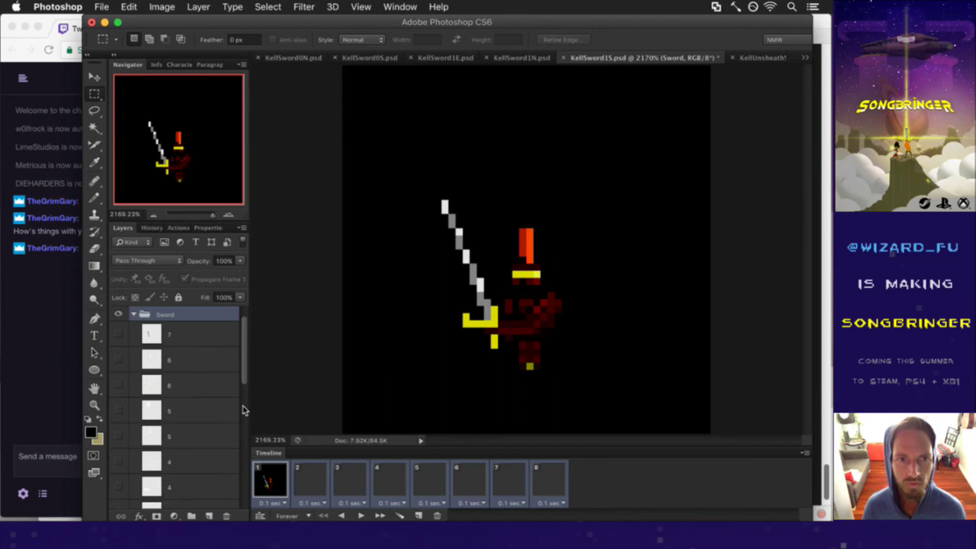
{"action": "key", "text": "alt+super+z"}
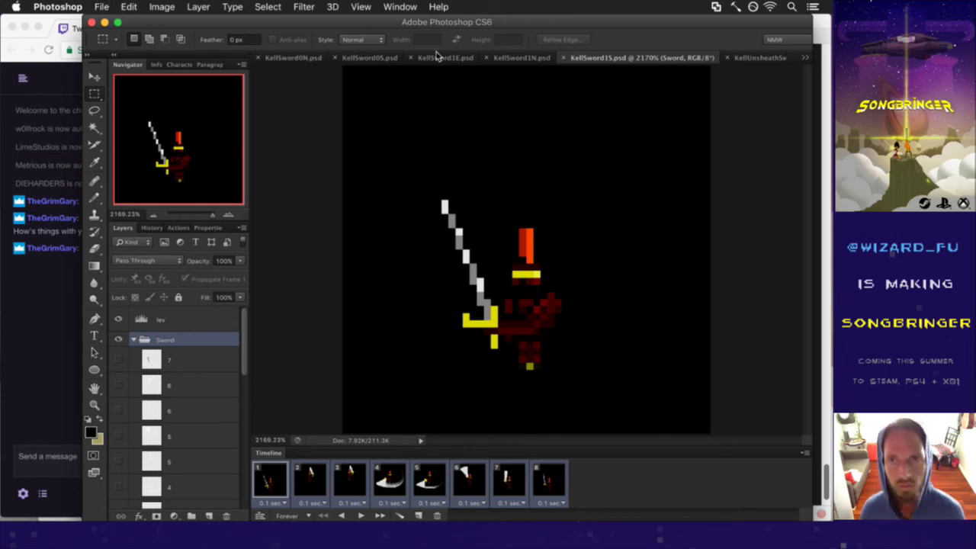
Step: Open the Hammerspoon init.lua config in TextMate, search it for export, and examine the sprite export shortcut and the RoqExport.jsx script
{"action": "left_click", "coordinate": [734, 7]}
{"action": "left_click", "coordinate": [702, 36]}
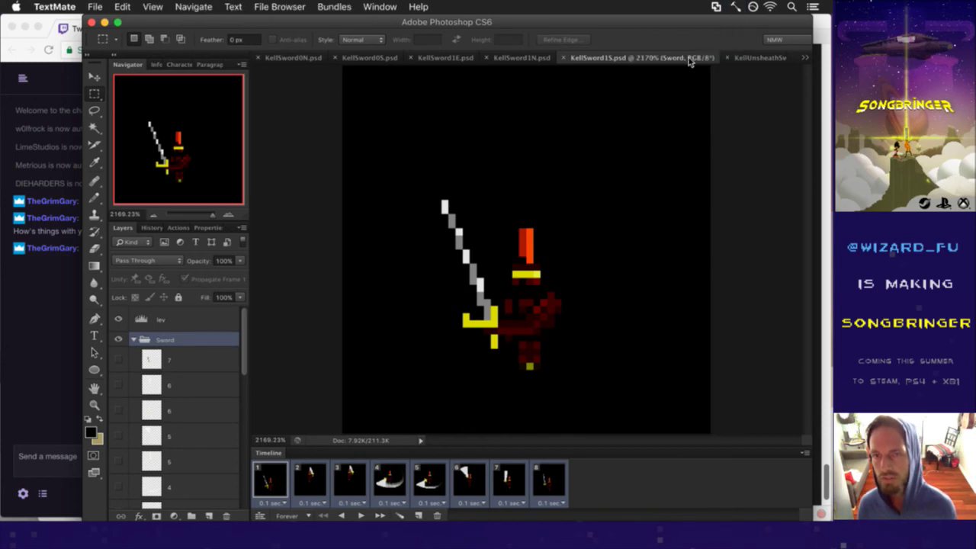
{"action": "key", "text": "super+Up"}
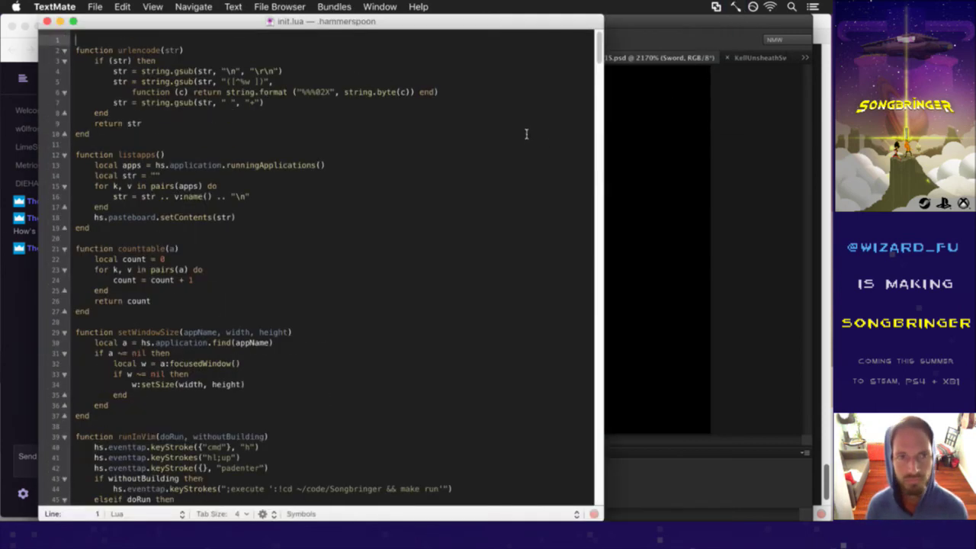
{"action": "key", "text": "super+f"}
{"action": "type", "text": "e"}
{"action": "key", "text": "Return"}
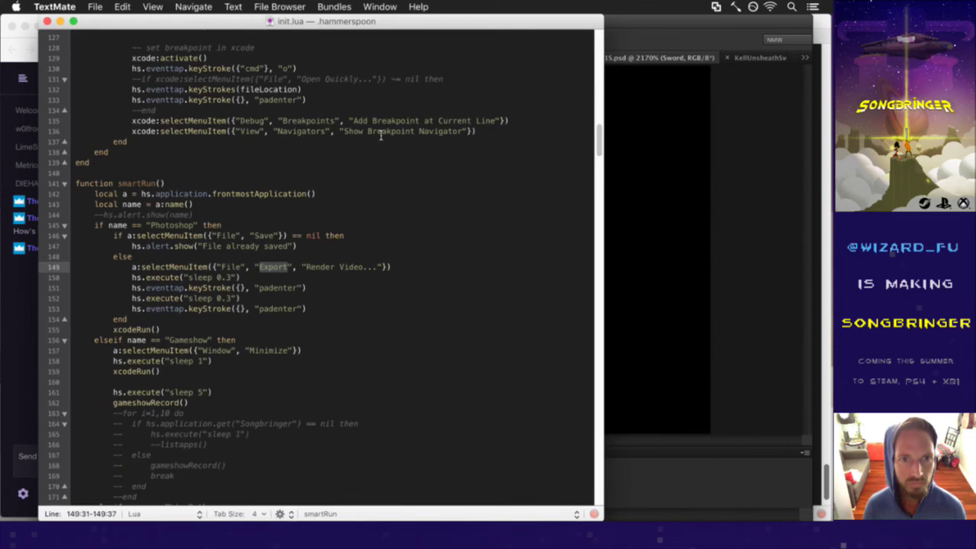
{"action": "key", "text": "super+g"}
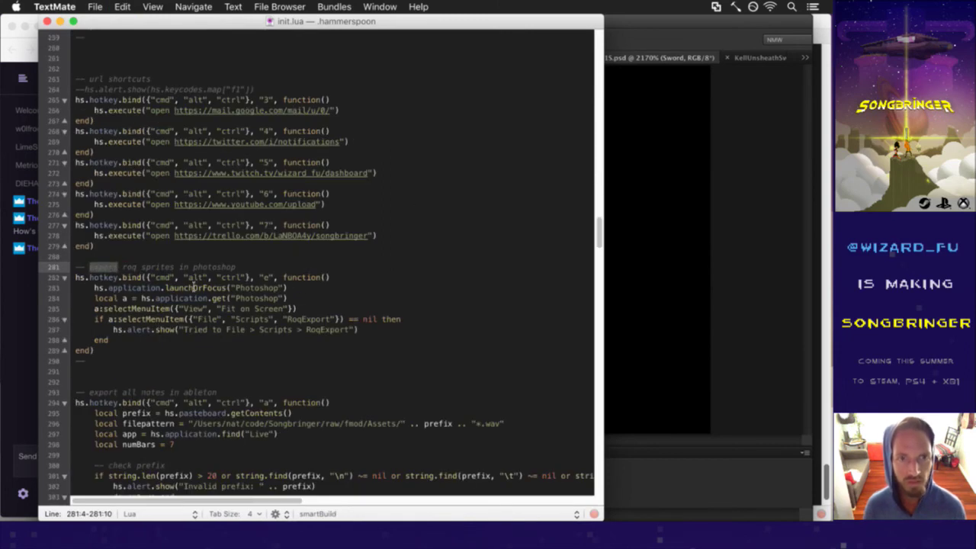
{"action": "left_click_drag", "start_coordinate": [158, 288], "coordinate": [108, 340]}
{"action": "key", "text": "super+grave"}
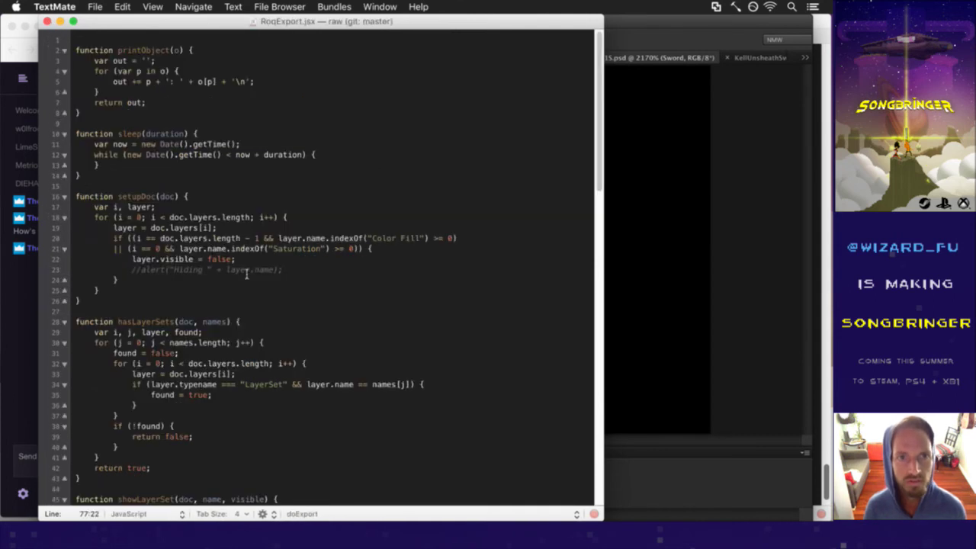
Step: Switch to Photoshop, run the RoqExport script on KellSword1S.psd, and switch to Finder
{"action": "key", "text": "super+Tab"}
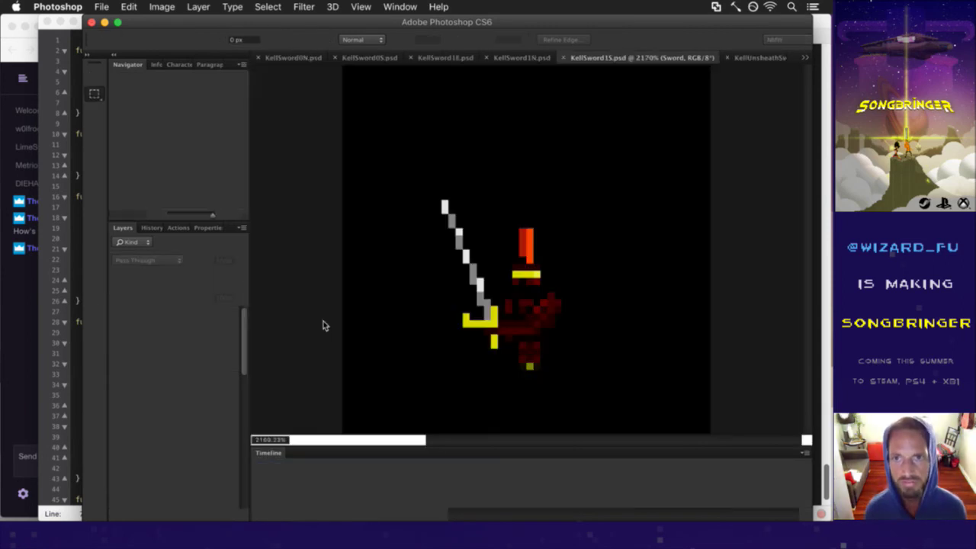
{"action": "key", "text": "super+Tab"}
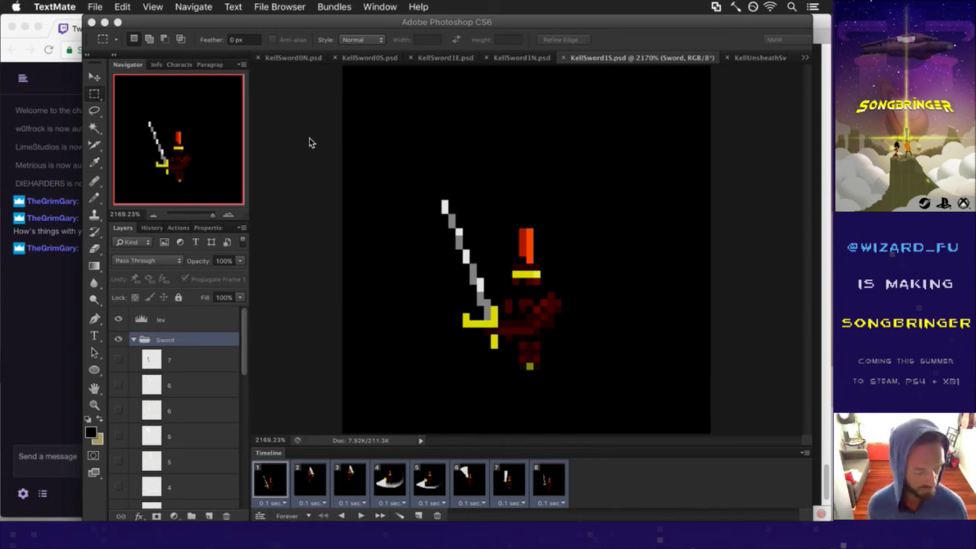
{"action": "key", "text": "super+Tab"}
{"action": "key", "text": "super+Tab"}
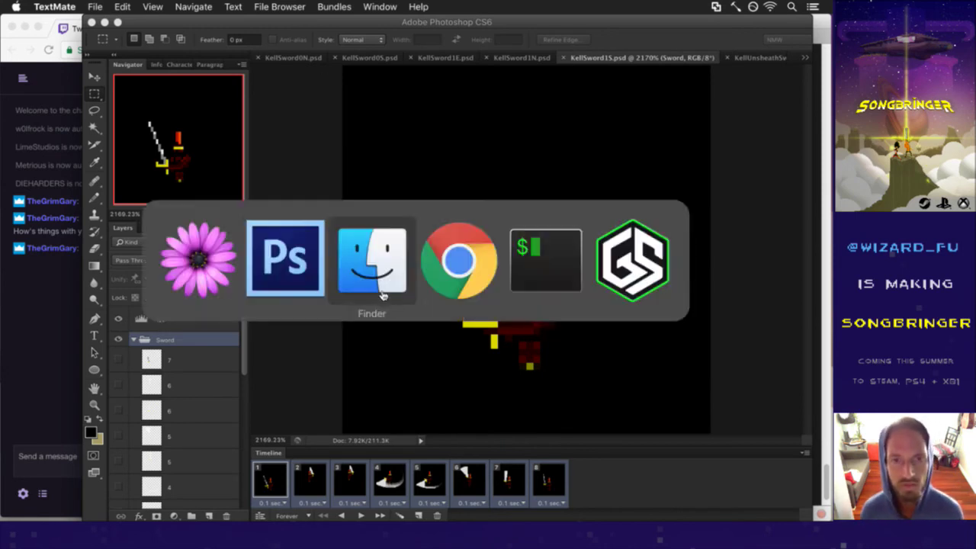
Step: Preview the exported KellSword1S PNG frames one by one, starting from KellSword1S0, to check the sword animation
{"action": "left_click", "coordinate": [356, 192]}
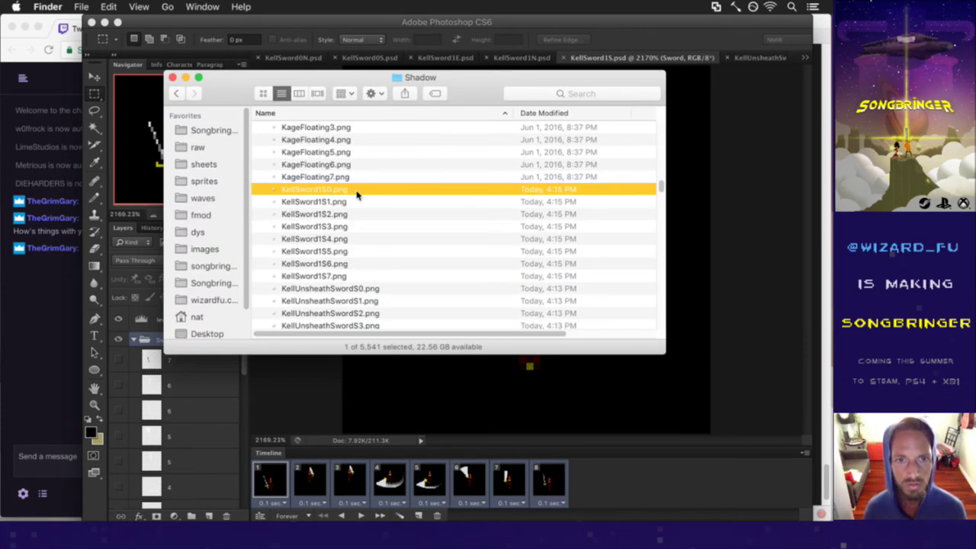
{"action": "key", "text": "space"}
{"action": "key", "text": "Down"}
{"action": "key", "text": "Down"}
{"action": "key", "text": "Down"}
{"action": "key", "text": "Down"}
{"action": "key", "text": "Down"}
{"action": "key", "text": "Down"}
{"action": "key", "text": "Down"}
{"action": "key", "text": "Down"}
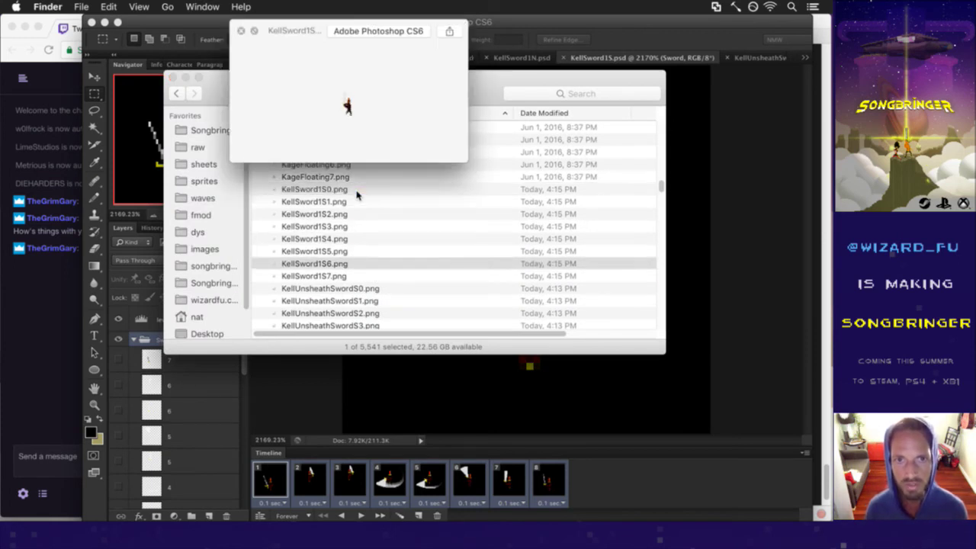
{"action": "key", "text": "space"}
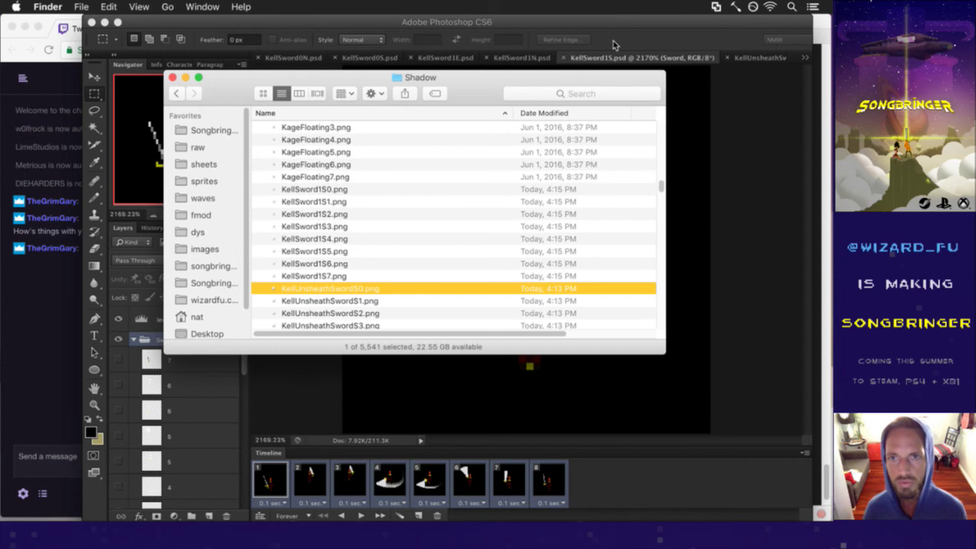
Step: Resize the KellSword1S.psd image to 65 × 65 pixels in Photoshop, and save and re-export it
{"action": "left_click", "coordinate": [577, 65]}
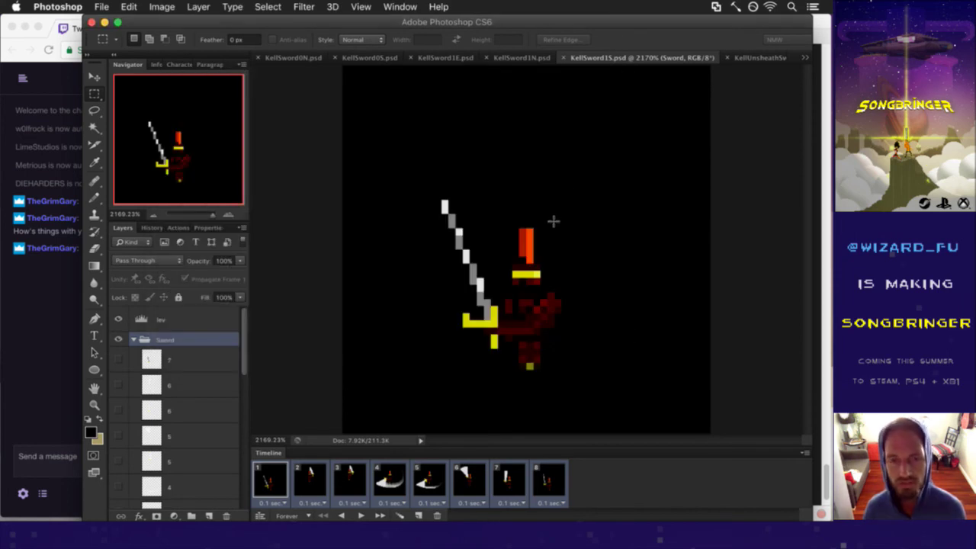
{"action": "key", "text": "super+alt+i"}
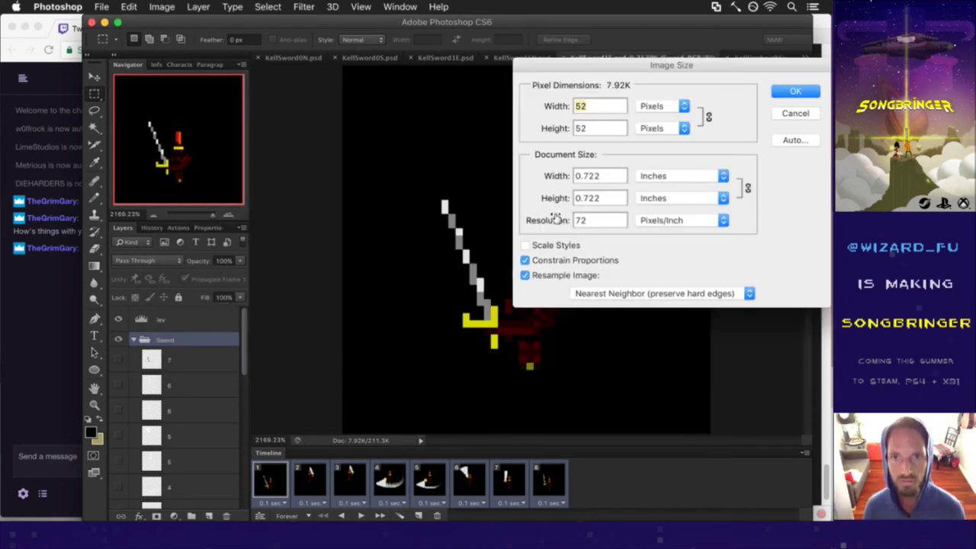
{"action": "type", "text": "65"}
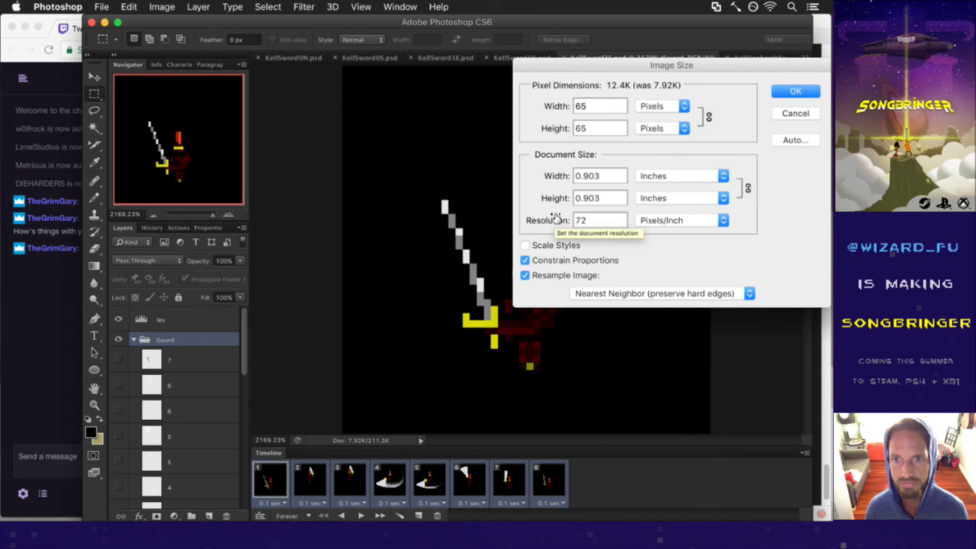
{"action": "key", "text": "Return"}
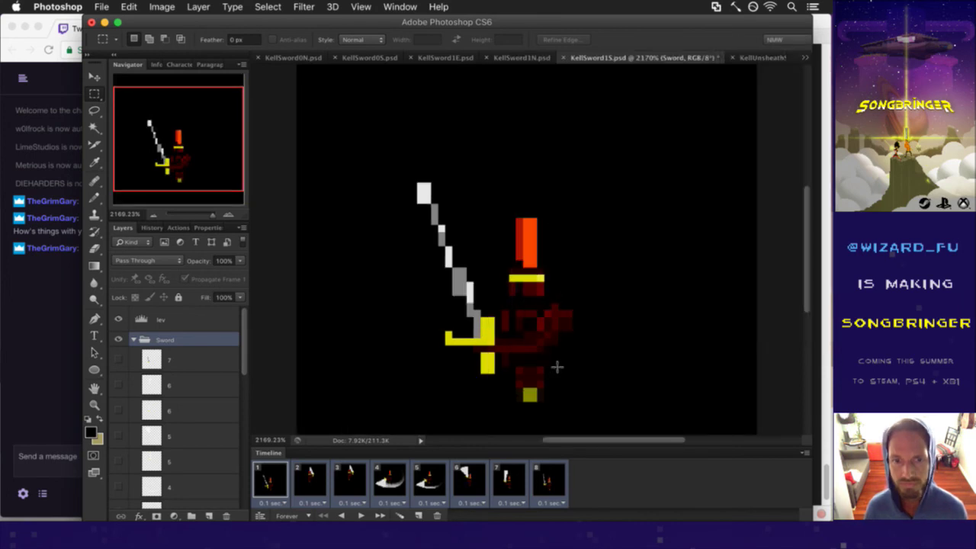
{"action": "key", "text": "super+s"}
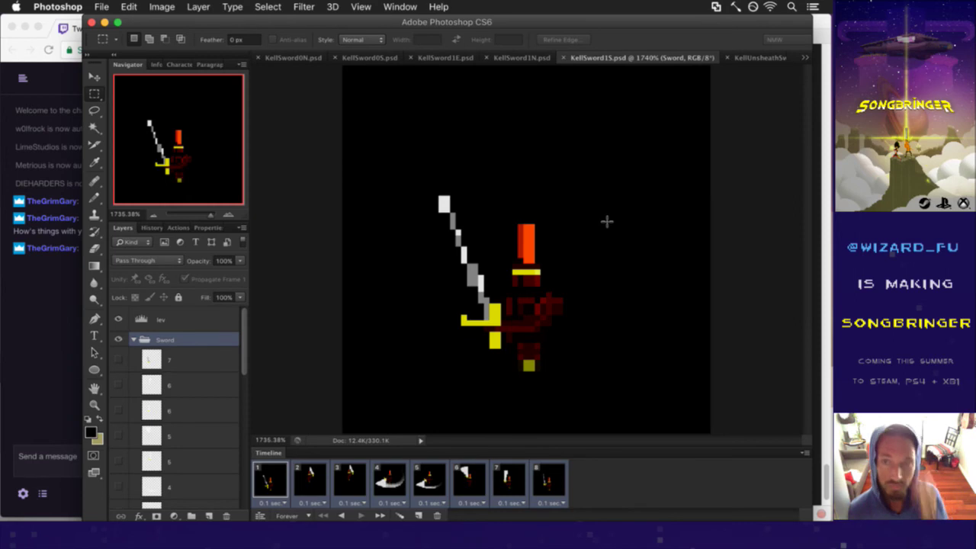
Step: Switch to Finder, preview the re-exported KellSword1S PNG frames from KellSword1S0 onward, and return to Photoshop
{"action": "key", "text": "super+Tab"}
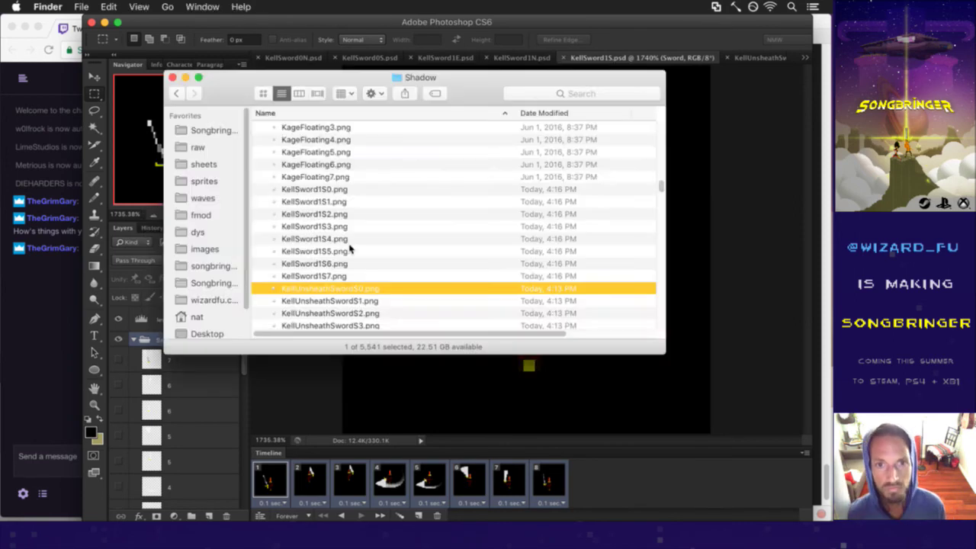
{"action": "left_click", "coordinate": [398, 190]}
{"action": "key", "text": "space"}
{"action": "key", "text": "Down"}
{"action": "key", "text": "Down"}
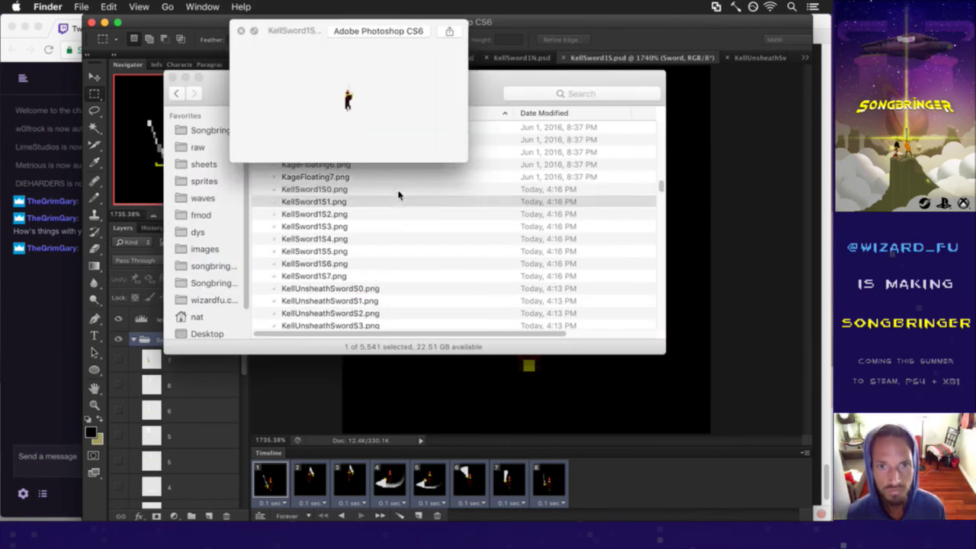
{"action": "key", "text": "Down"}
{"action": "key", "text": "Down"}
{"action": "key", "text": "Down"}
{"action": "key", "text": "Down"}
{"action": "key", "text": "Down"}
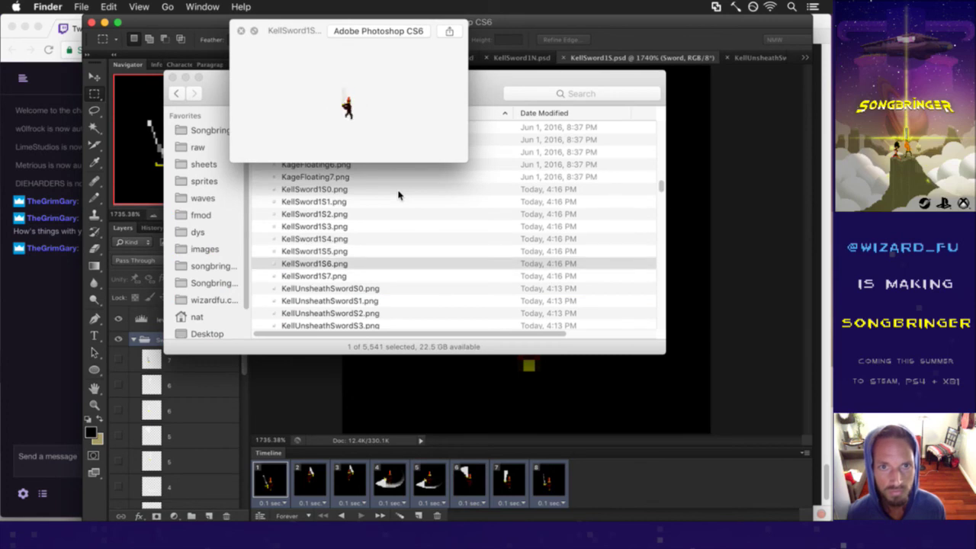
{"action": "key", "text": "space"}
{"action": "key", "text": "super+Tab"}
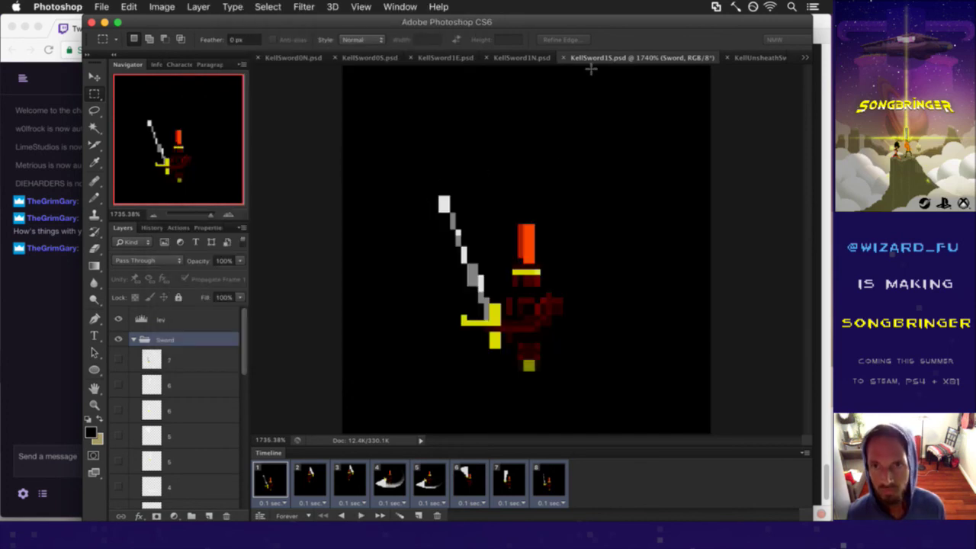
Step: Duplicate the lev adjustment layer from KellSword1S.psd into KellSword1N.psd
{"action": "right_click", "coordinate": [159, 319]}
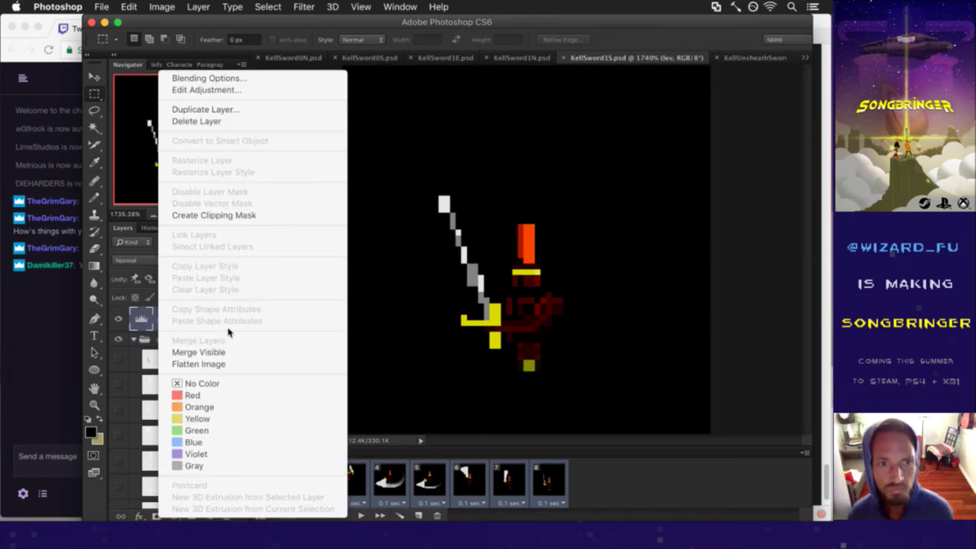
{"action": "left_click", "coordinate": [222, 109]}
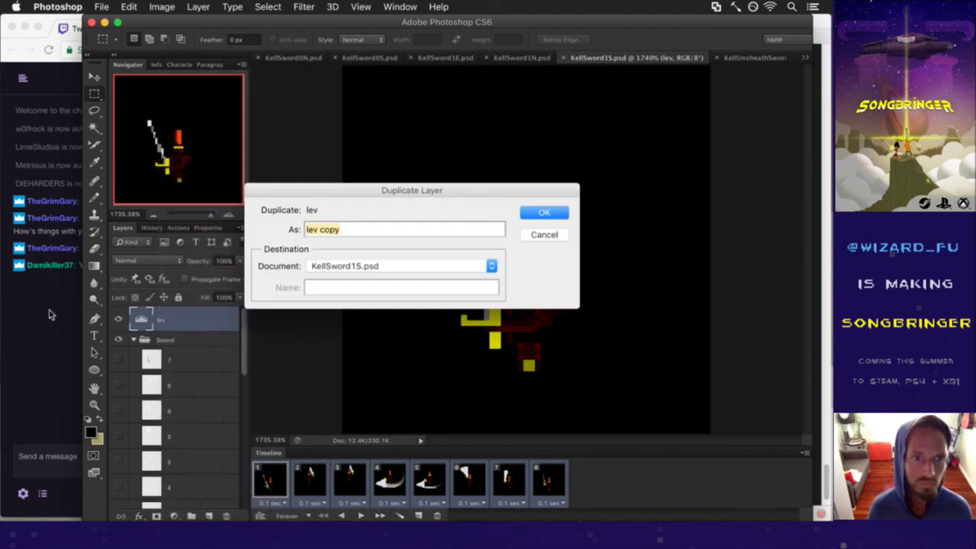
{"action": "left_click", "coordinate": [50, 314]}
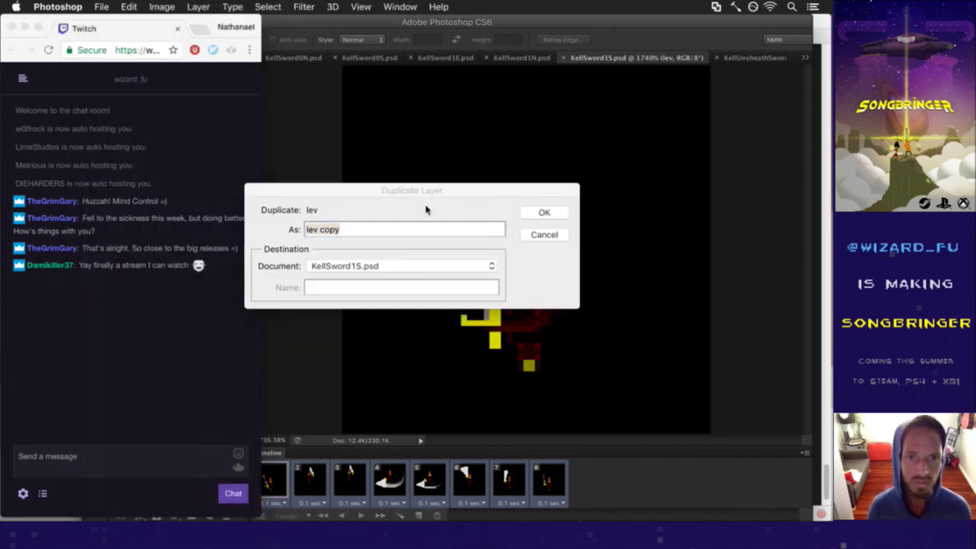
{"action": "left_click", "coordinate": [425, 210]}
{"action": "left_click", "coordinate": [415, 266]}
{"action": "left_click", "coordinate": [458, 254]}
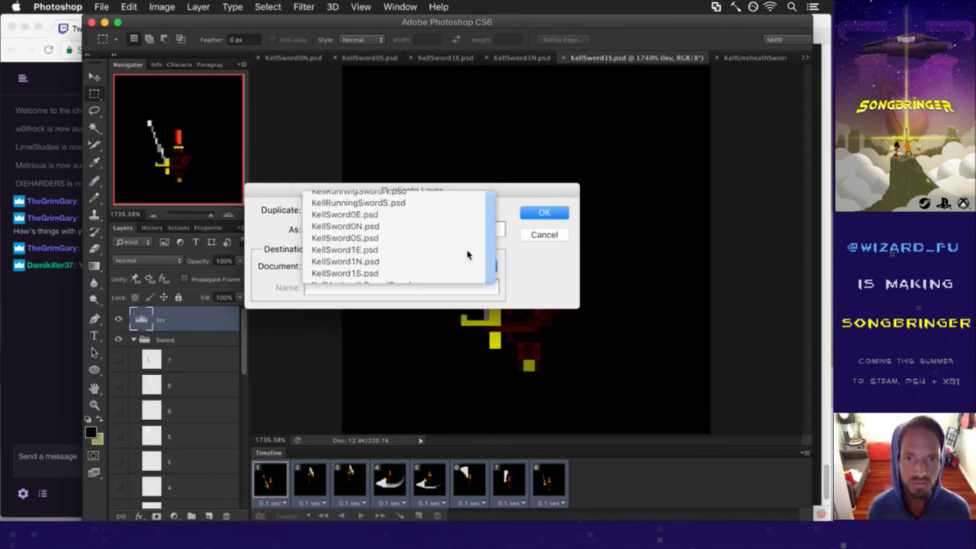
{"action": "left_click", "coordinate": [526, 216]}
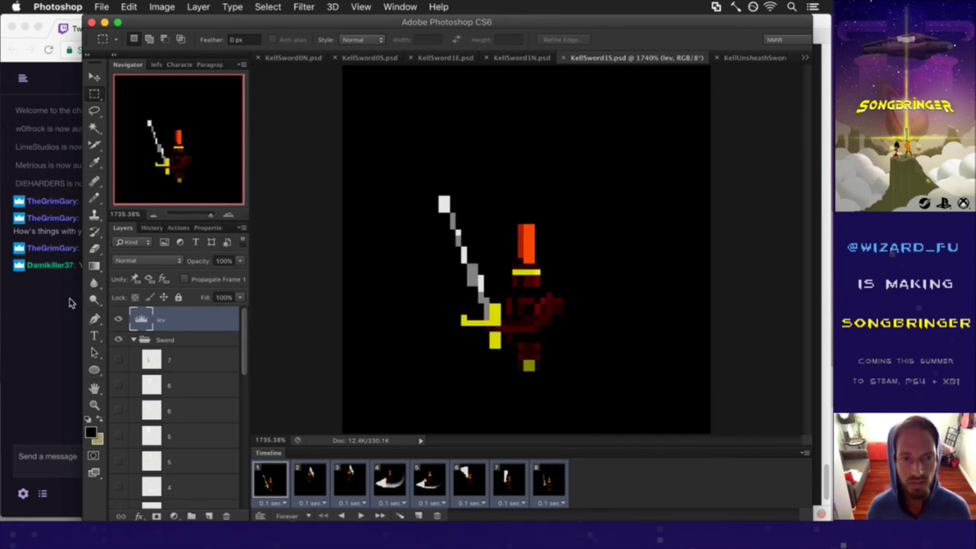
Step: Switch to the Twitch chat in Chrome, send the message "HeyGuys", and return to Photoshop
{"action": "left_click", "coordinate": [77, 301]}
{"action": "type", "text": "H"}
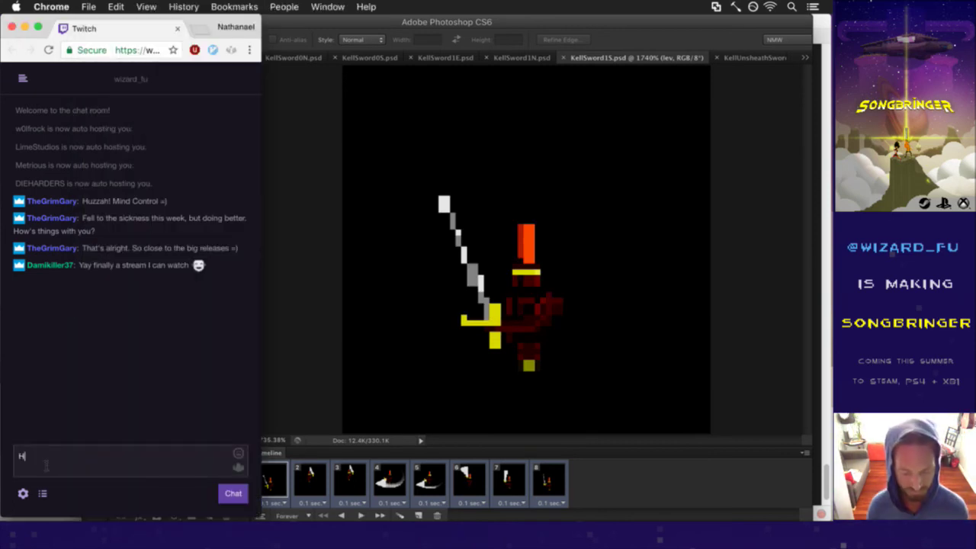
{"action": "type", "text": "eyGuys"}
{"action": "key", "text": "Return"}
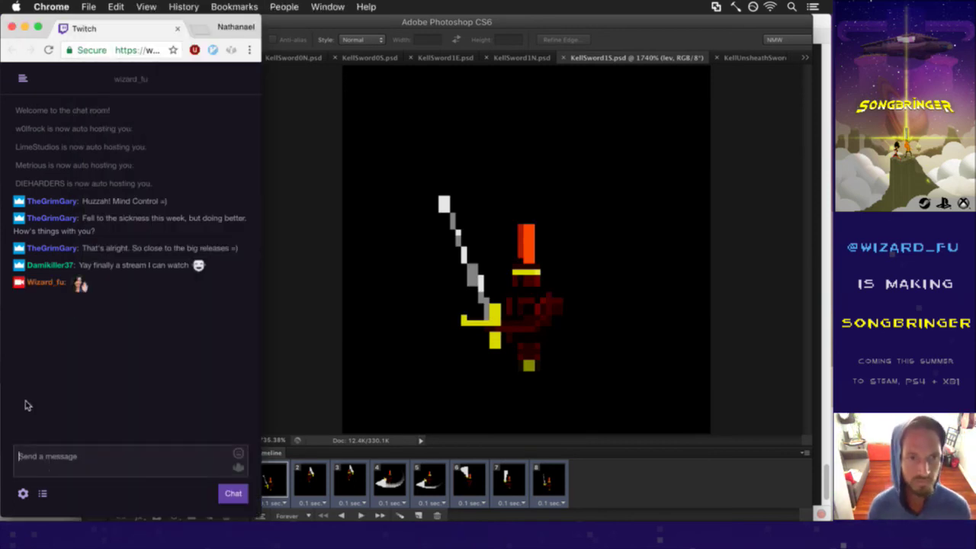
{"action": "left_click", "coordinate": [319, 313]}
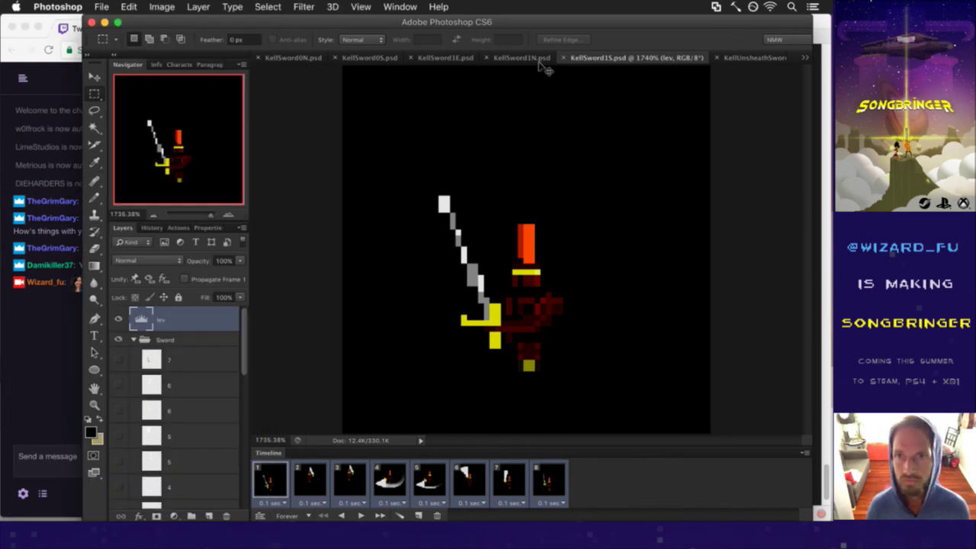
Step: In KellSword1N.psd, move the lev layer above the Hat group and make it visible in all eight frames
{"action": "left_click", "coordinate": [531, 58]}
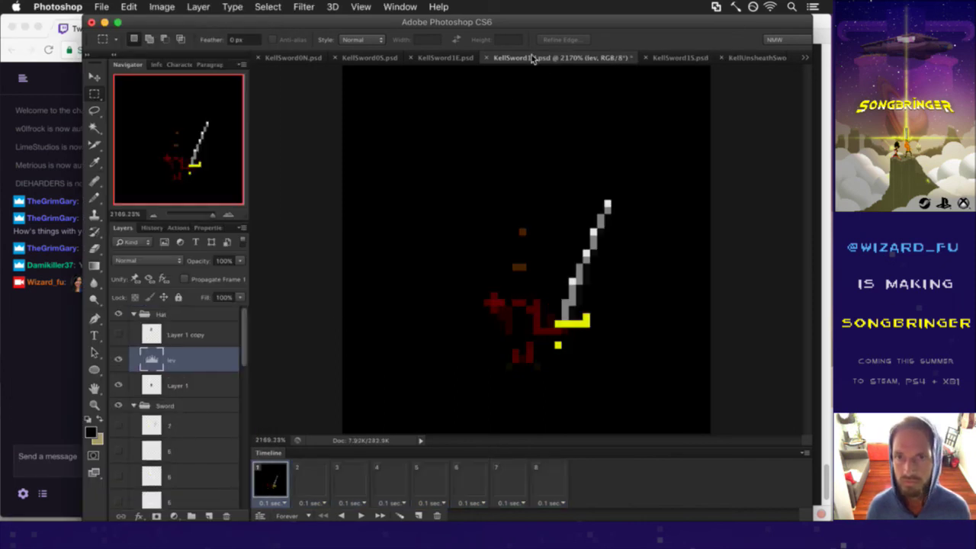
{"action": "left_click_drag", "start_coordinate": [155, 355], "coordinate": [160, 313]}
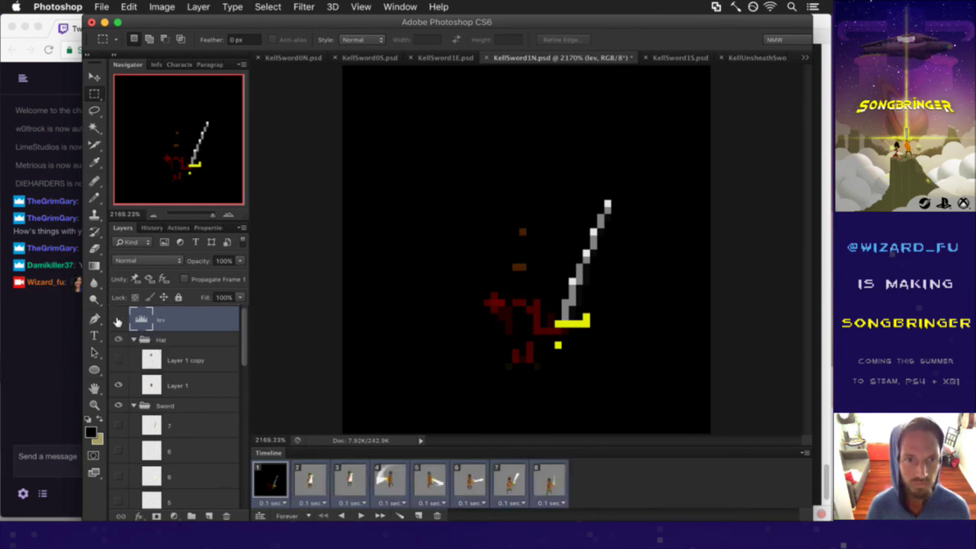
{"action": "left_click", "coordinate": [119, 320], "text": "alt"}
{"action": "left_click", "coordinate": [119, 321], "text": "alt"}
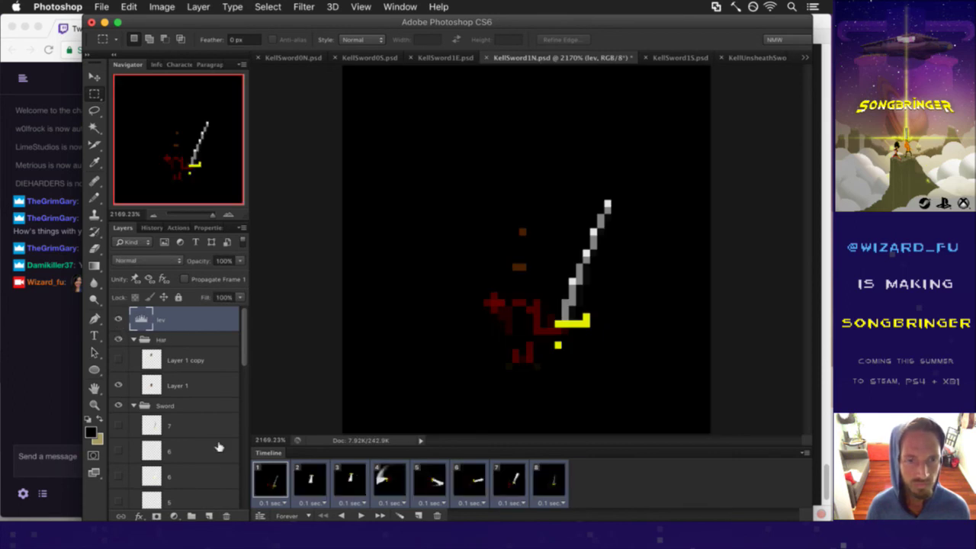
Step: Delete the Hat group with its layers from KellSword1N.psd
{"action": "key", "text": "alt+bracketleft"}
{"action": "left_click", "coordinate": [228, 515]}
{"action": "key", "text": "Escape"}
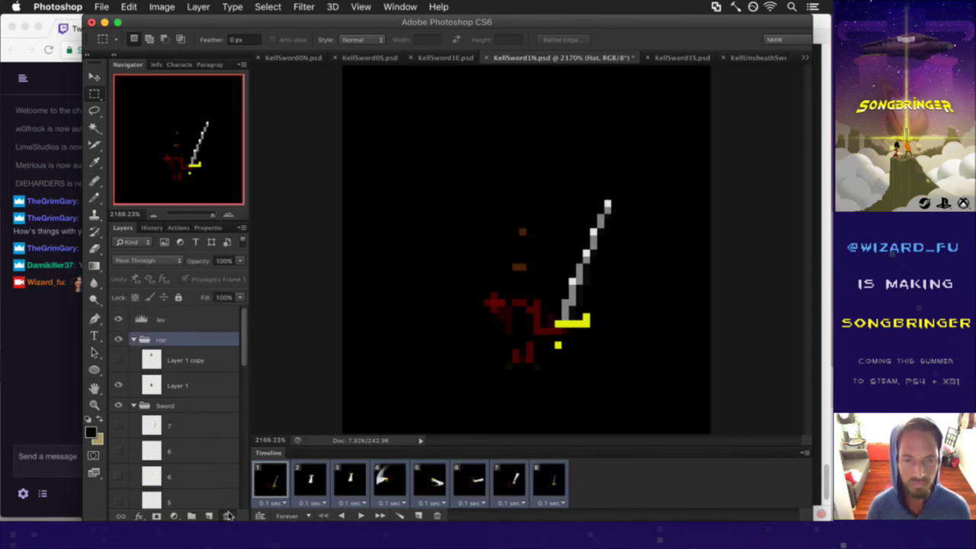
{"action": "left_click", "coordinate": [228, 515], "text": "alt"}
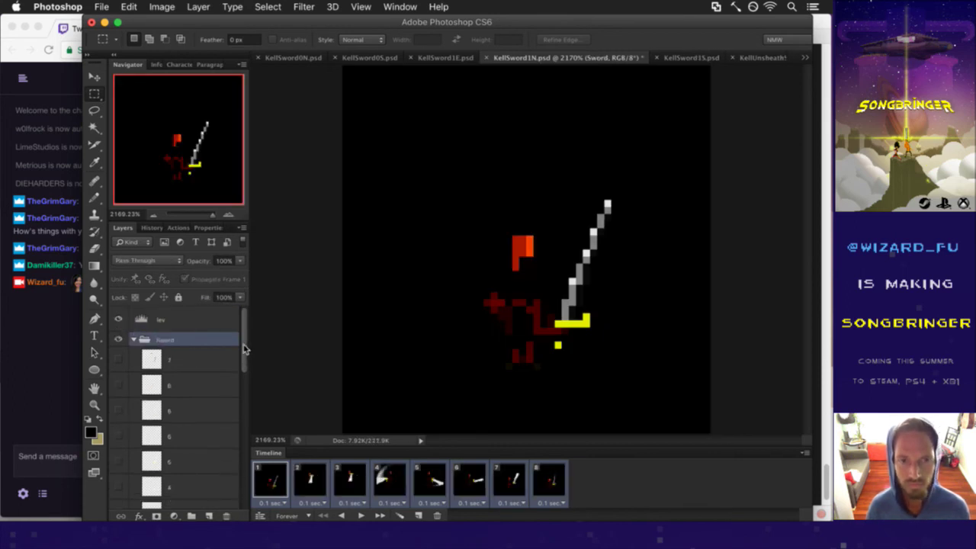
{"action": "scroll", "coordinate": [244, 358], "scroll_direction": "down", "scroll_amount": 3}
{"action": "scroll", "coordinate": [221, 327], "scroll_direction": "up", "scroll_amount": 5}
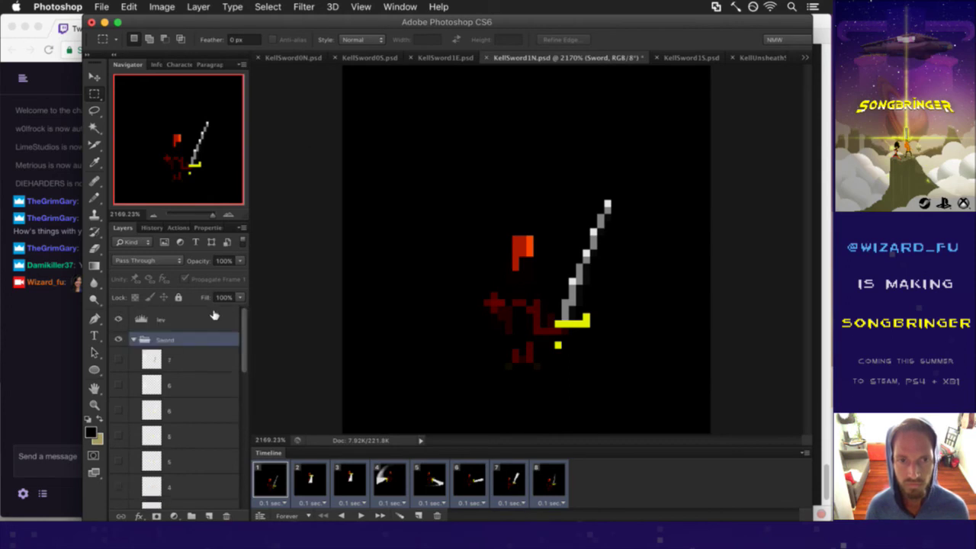
Step: Resize the KellSword1N.psd image to 65 × 65 pixels with Nearest Neighbor resampling, and save the file
{"action": "left_click", "coordinate": [214, 315]}
{"action": "key", "text": "super+alt+i"}
{"action": "type", "text": "65"}
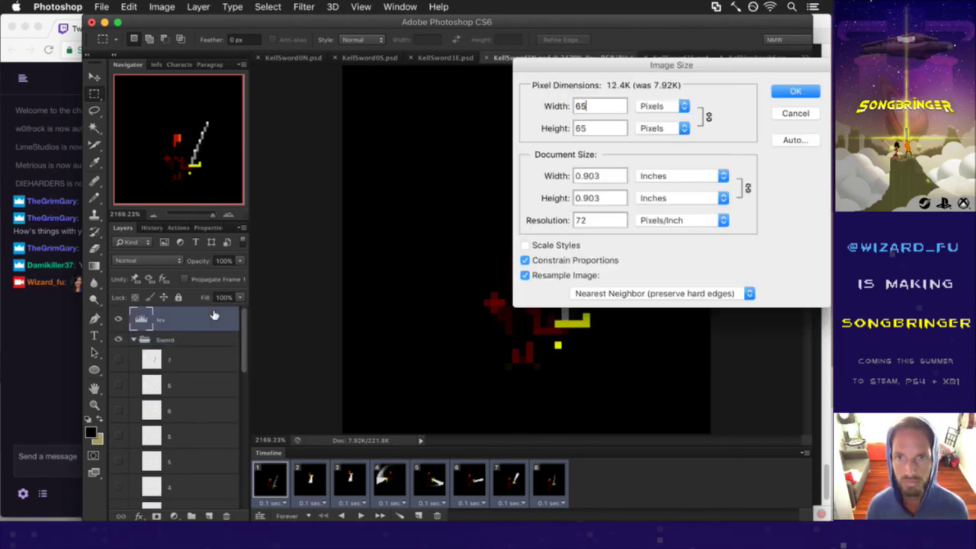
{"action": "key", "text": "Return"}
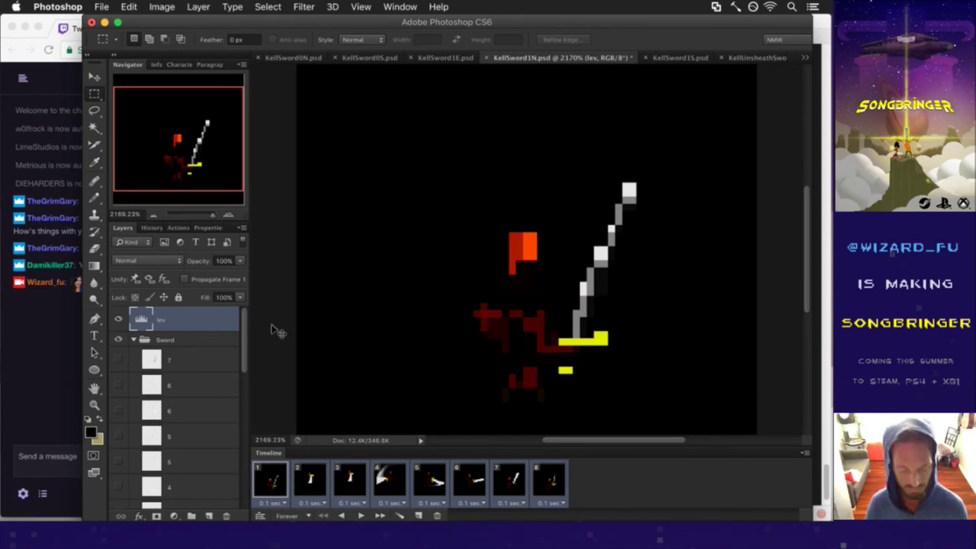
{"action": "scroll", "coordinate": [271, 329], "scroll_direction": "down", "scroll_amount": 1}
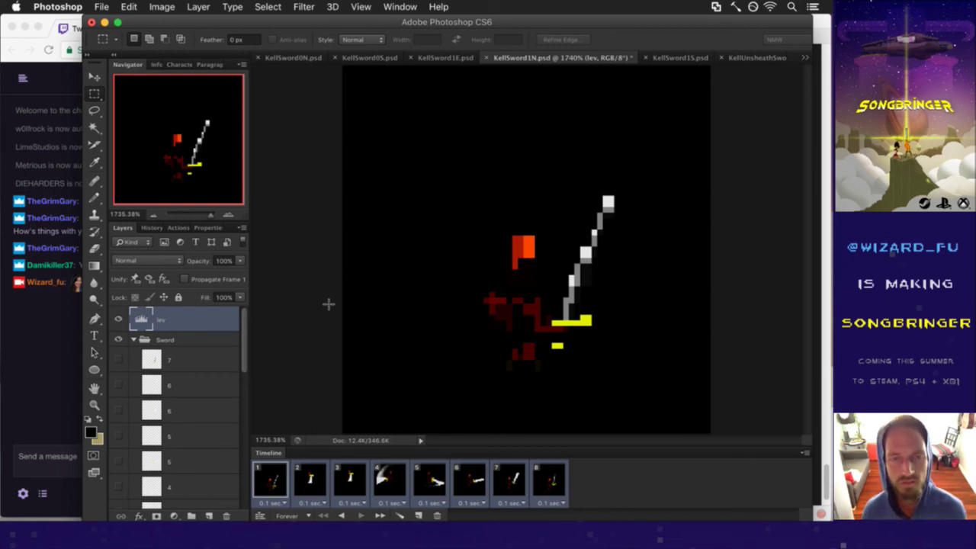
{"action": "key", "text": "cmd+s"}
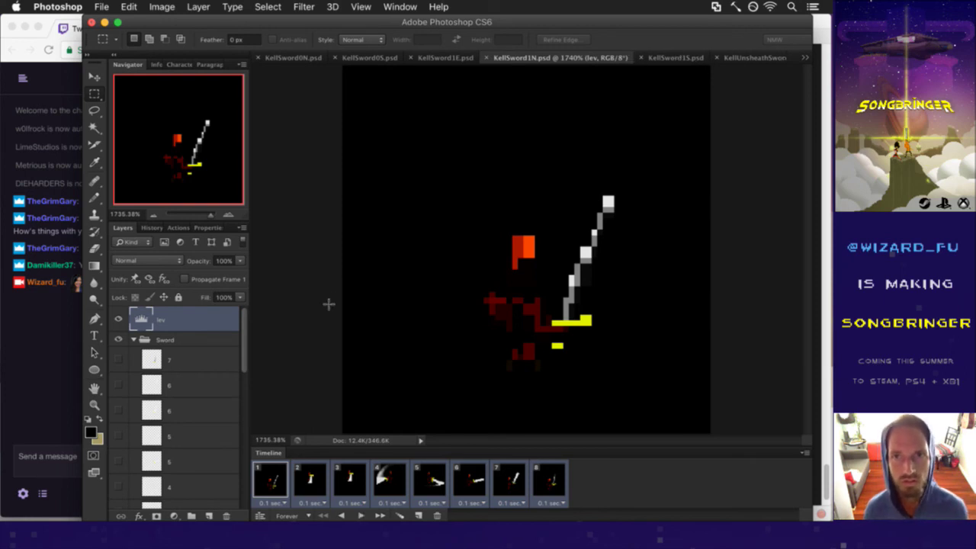
Step: Look briefly at KellSword1E.psd, return to KellSword1N.psd, and switch to the Shadow folder in Finder
{"action": "left_click", "coordinate": [444, 58]}
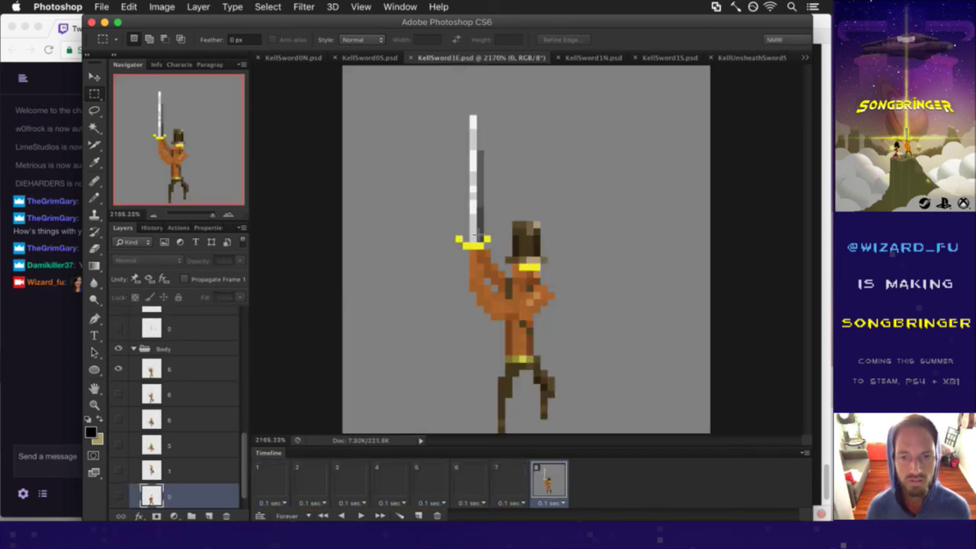
{"action": "left_click", "coordinate": [594, 59]}
{"action": "key", "text": "super+Tab"}
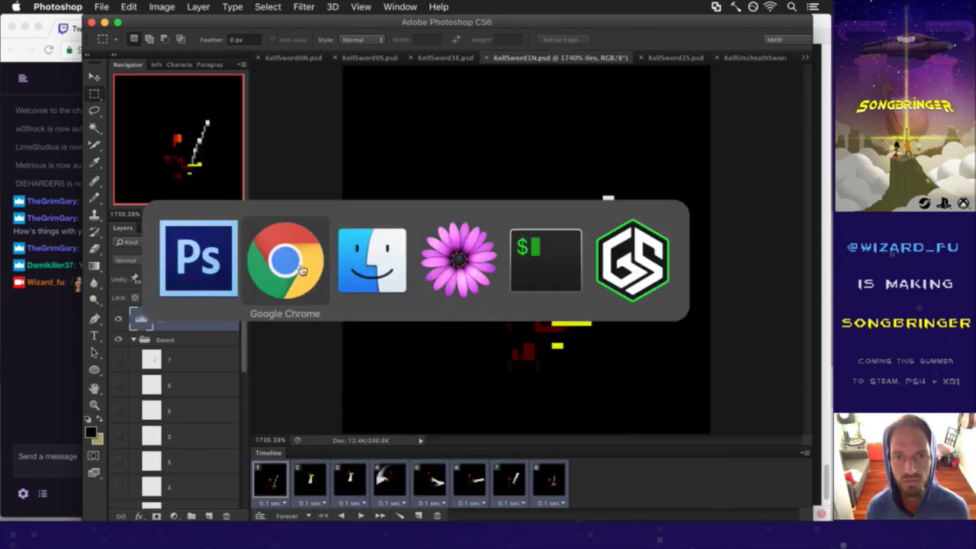
{"action": "left_click", "coordinate": [304, 271]}
{"action": "key", "text": "super+Tab"}
{"action": "left_click", "coordinate": [378, 263]}
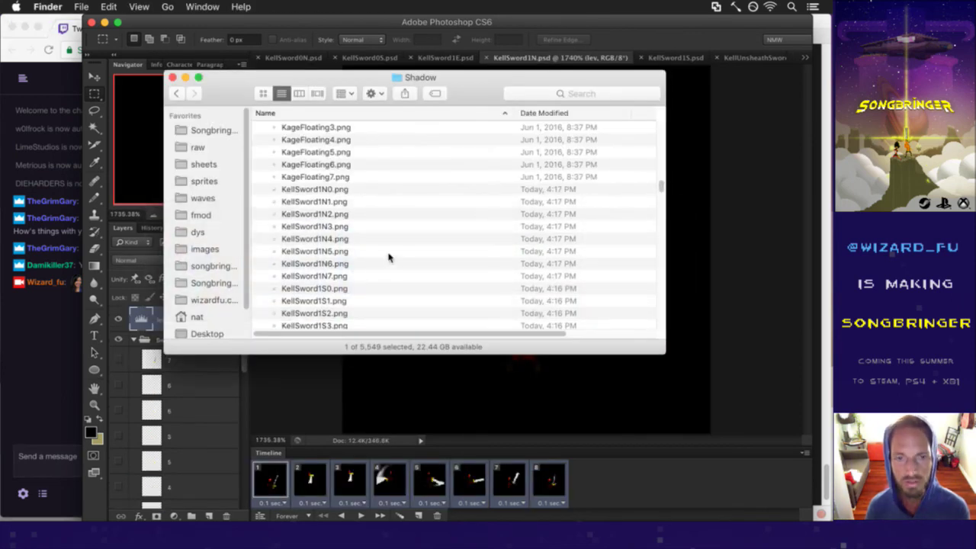
Step: Preview the exported KellSword1N PNG frames one by one from KellSword1N0 onward, and return to Photoshop
{"action": "left_click", "coordinate": [441, 192]}
{"action": "key", "text": "space"}
{"action": "key", "text": "Down"}
{"action": "key", "text": "Down"}
{"action": "key", "text": "Down"}
{"action": "key", "text": "Down"}
{"action": "key", "text": "Down"}
{"action": "key", "text": "Down"}
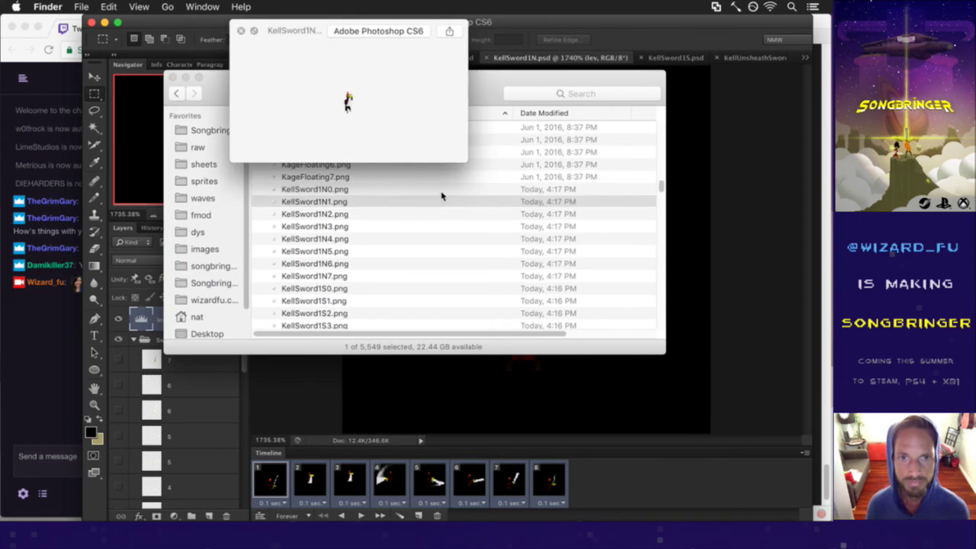
{"action": "key", "text": "Down"}
{"action": "key", "text": "Down"}
{"action": "key", "text": "Down"}
{"action": "key", "text": "space"}
{"action": "key", "text": "super+Tab"}
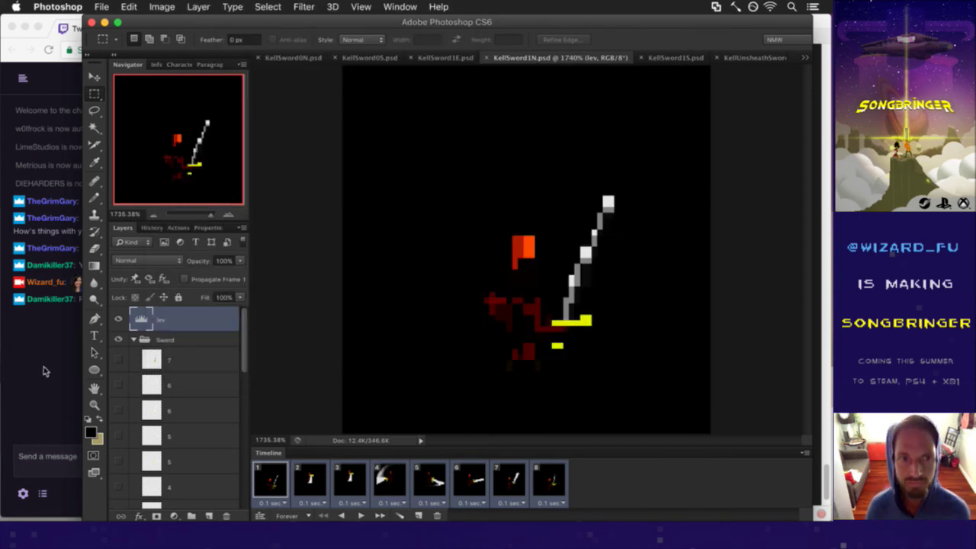
Step: Switch to the Twitch chat in Chrome, read the newest viewer message, and return to Photoshop
{"action": "left_click", "coordinate": [43, 367]}
{"action": "left_click_drag", "start_coordinate": [112, 308], "coordinate": [228, 304]}
{"action": "left_click", "coordinate": [231, 317]}
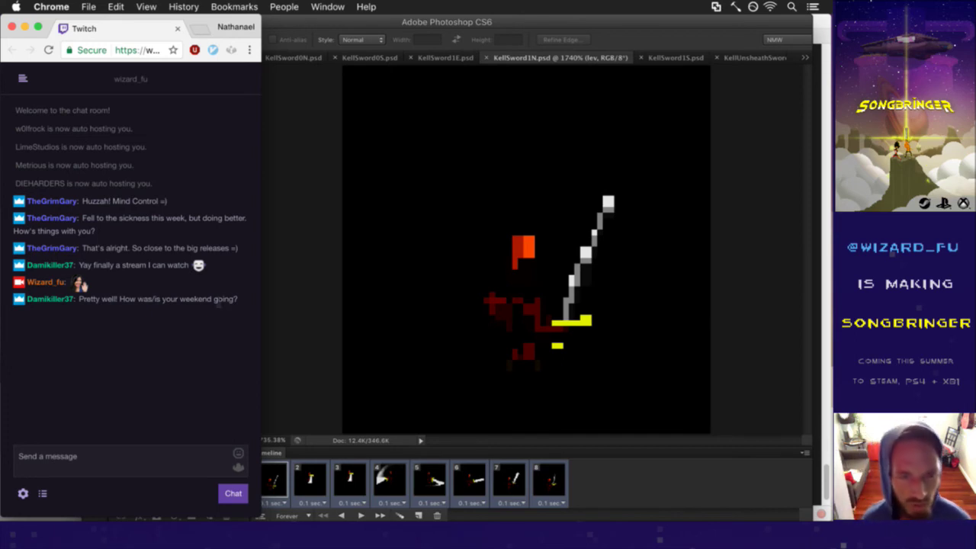
{"action": "left_click_drag", "start_coordinate": [218, 298], "coordinate": [167, 298]}
{"action": "left_click", "coordinate": [156, 295]}
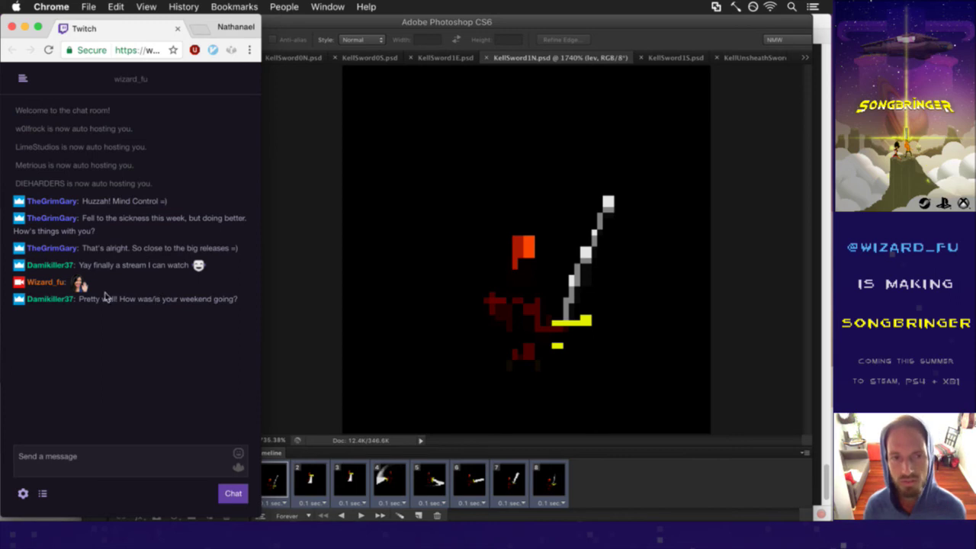
{"action": "left_click_drag", "start_coordinate": [95, 303], "coordinate": [163, 301]}
{"action": "left_click", "coordinate": [181, 311]}
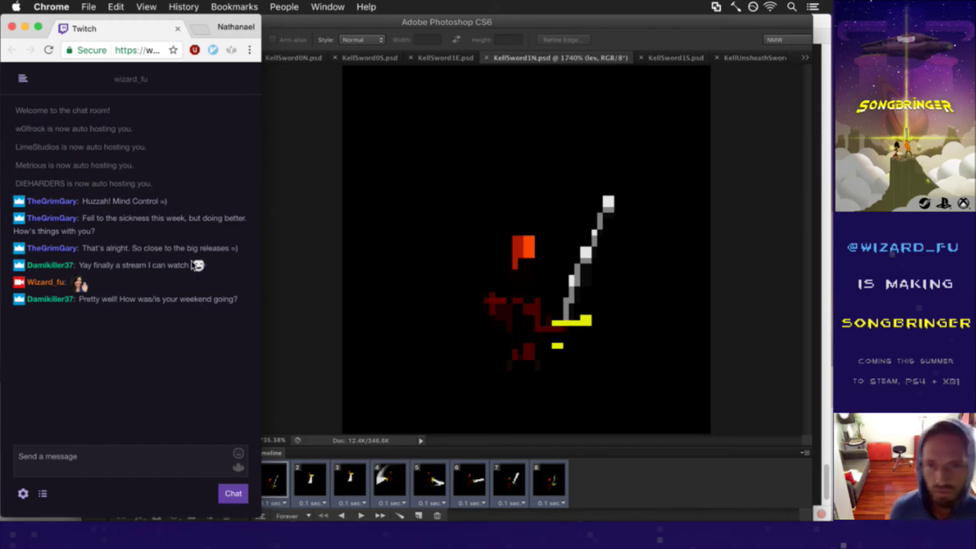
{"action": "left_click", "coordinate": [301, 242]}
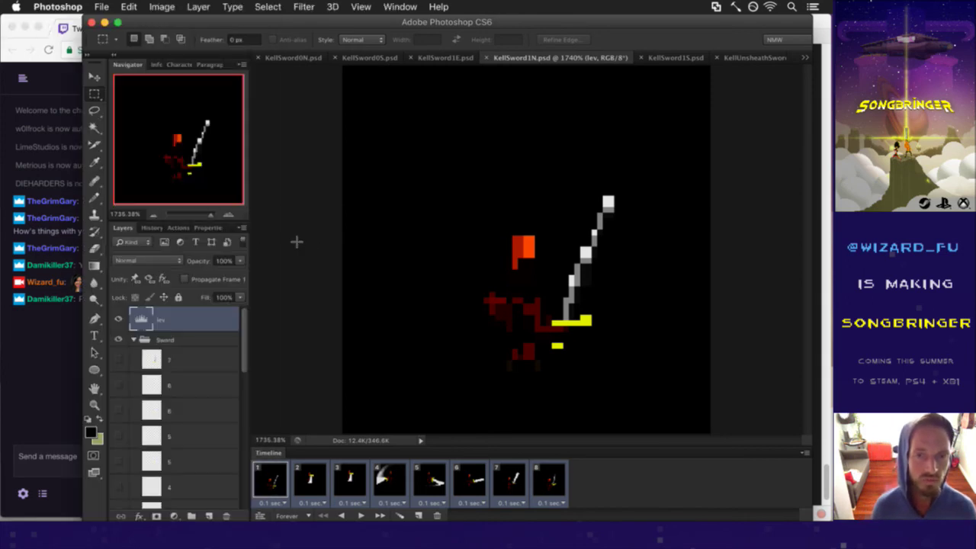
Step: Check KellSword1E.psd, return to KellSword1N.psd, and duplicate its lev layer into KellSword1E.psd
{"action": "left_click", "coordinate": [447, 59]}
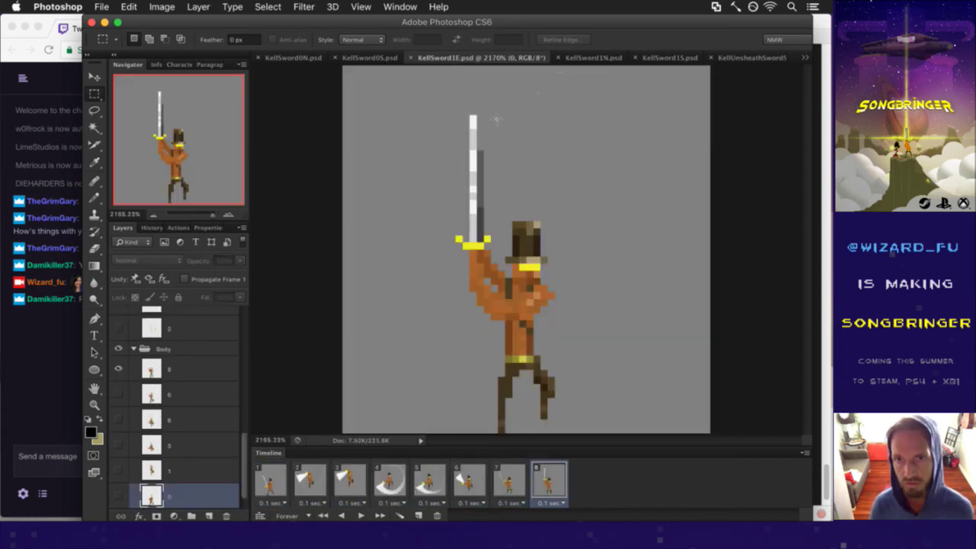
{"action": "left_click", "coordinate": [599, 59]}
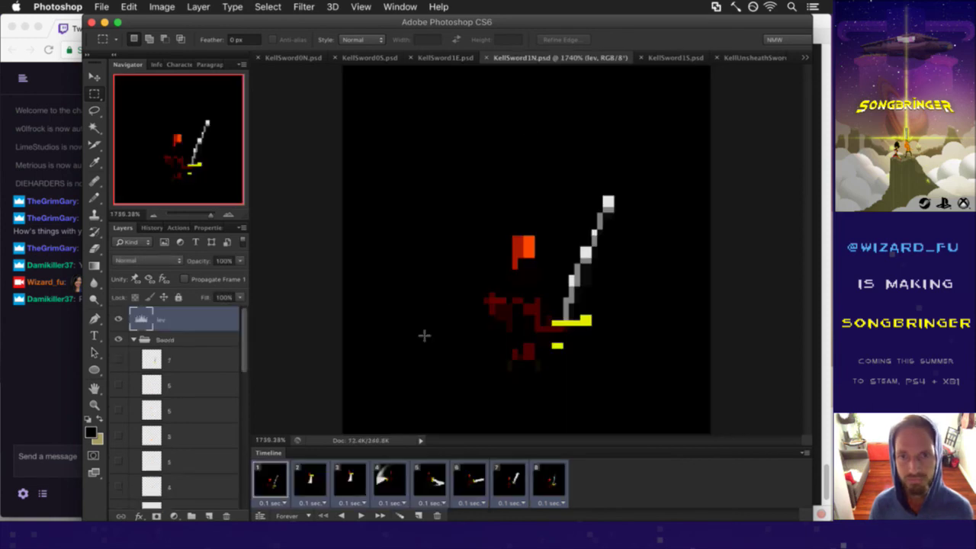
{"action": "right_click", "coordinate": [216, 328]}
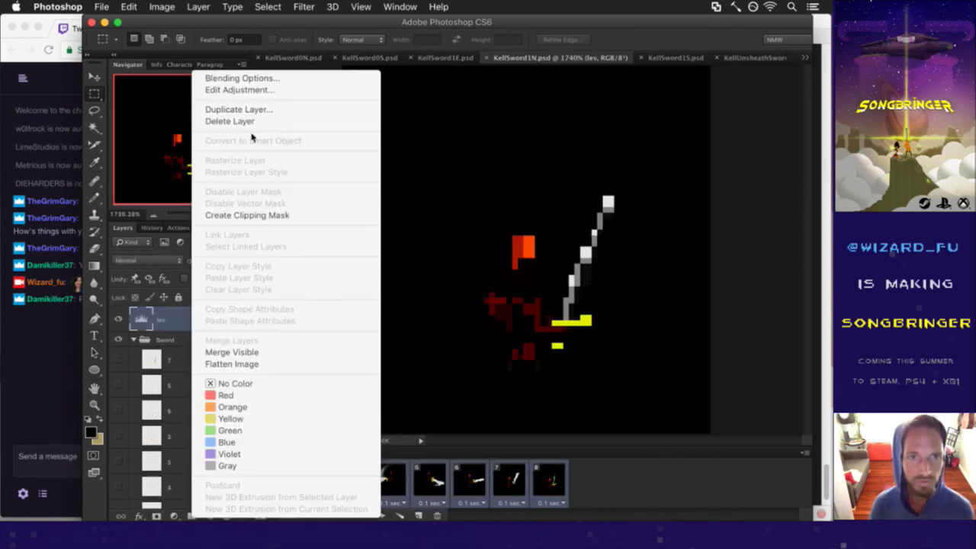
{"action": "left_click", "coordinate": [257, 110]}
{"action": "left_click", "coordinate": [417, 266]}
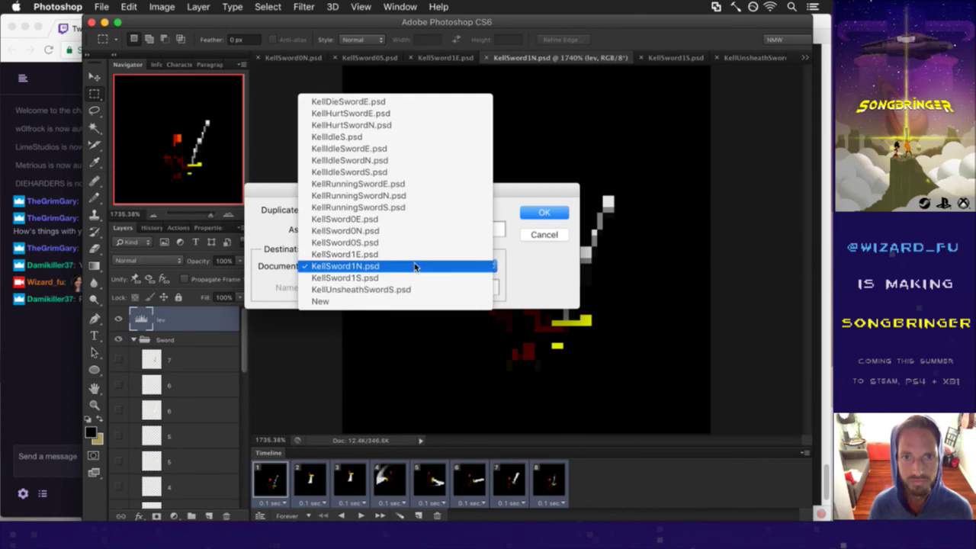
{"action": "left_click", "coordinate": [414, 254]}
{"action": "left_click", "coordinate": [529, 213]}
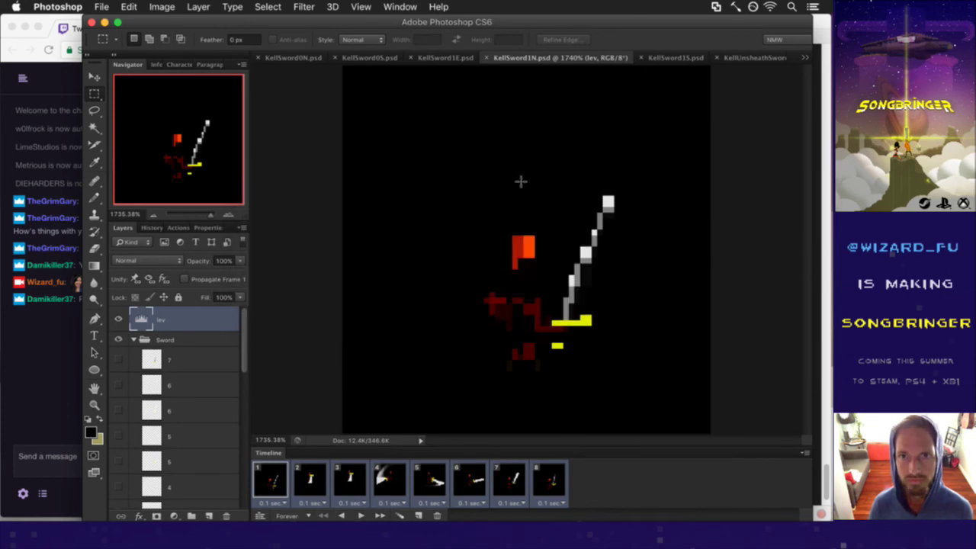
Step: In KellSword1E.psd, move the lev layer from the Body group to above the Hat group
{"action": "left_click", "coordinate": [449, 58]}
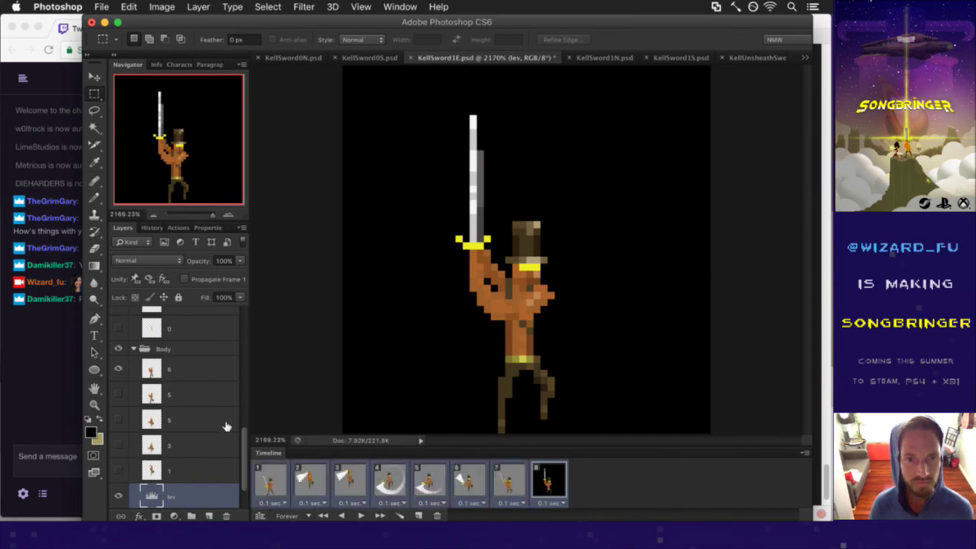
{"action": "left_click_drag", "start_coordinate": [156, 491], "coordinate": [177, 320]}
Step: In KellSword1E.psd, delete the Hat group with its two layers and make the lev layer visible in all frames
{"action": "left_click", "coordinate": [175, 341]}
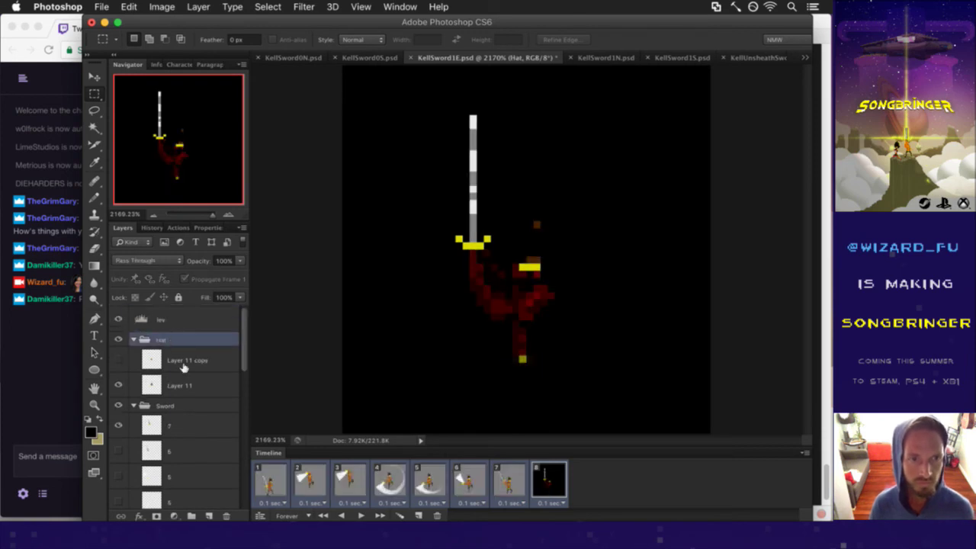
{"action": "left_click", "coordinate": [186, 387], "text": "shift"}
{"action": "right_click", "coordinate": [186, 388]}
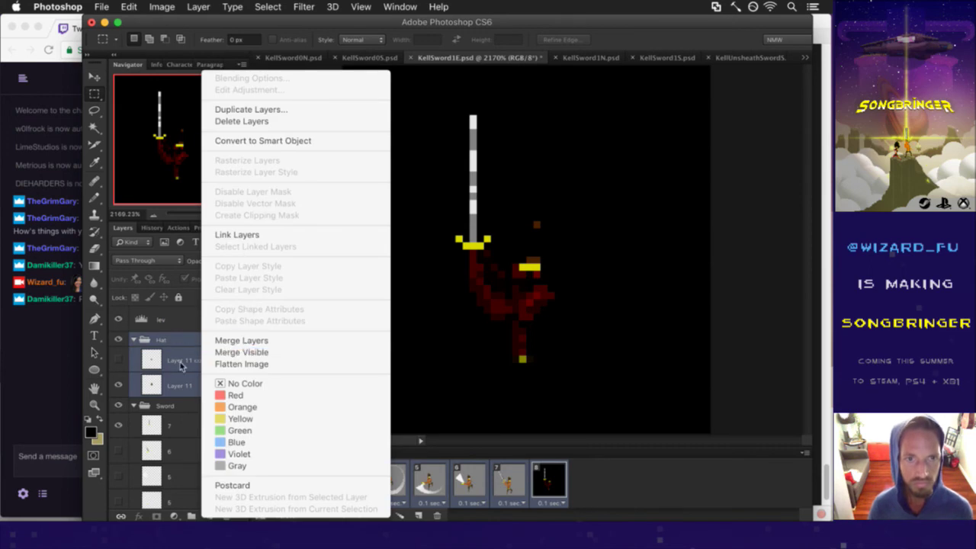
{"action": "left_click", "coordinate": [227, 123]}
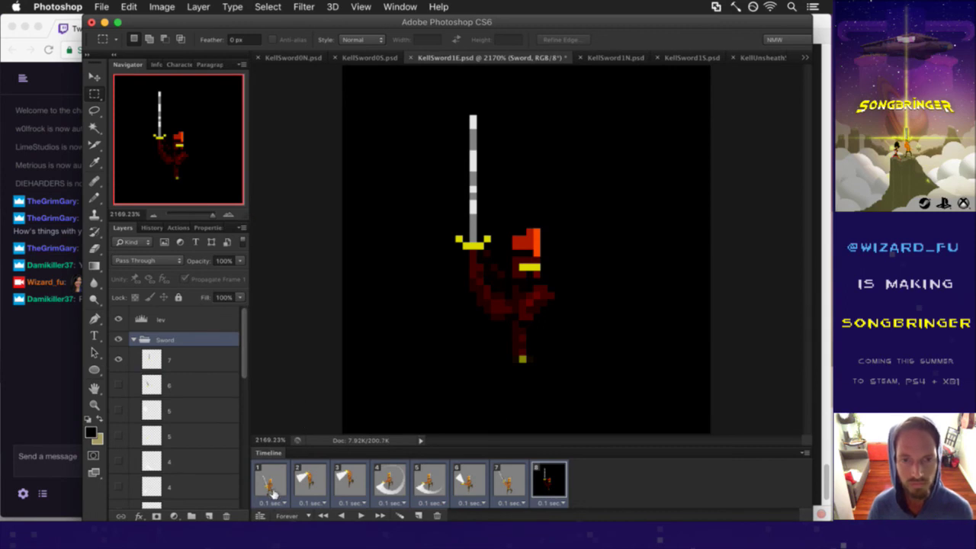
{"action": "left_click", "coordinate": [119, 320]}
{"action": "left_click", "coordinate": [120, 320]}
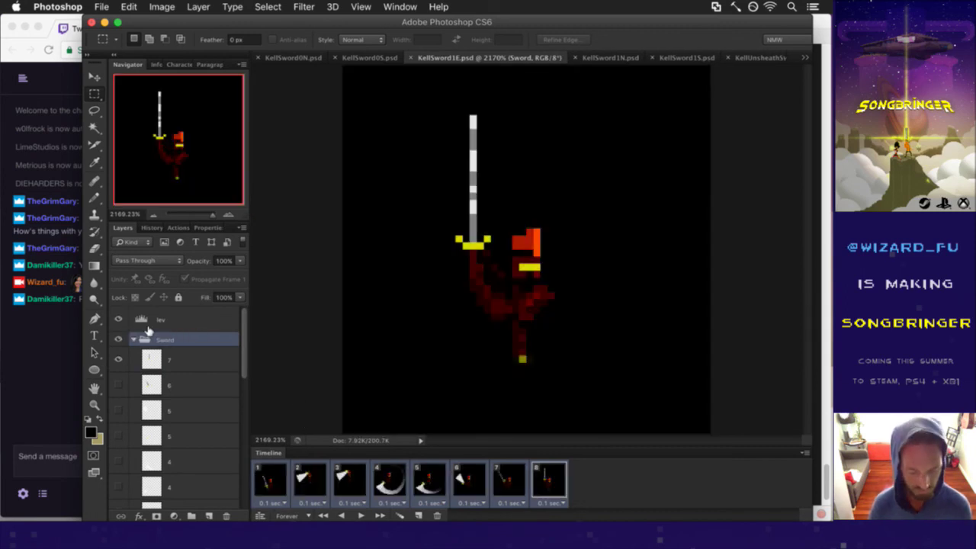
Step: Resize KellSword1E.psd to a width of 65 pixels with constrained proportions and Nearest Neighbor resampling
{"action": "key", "text": "super+alt+i"}
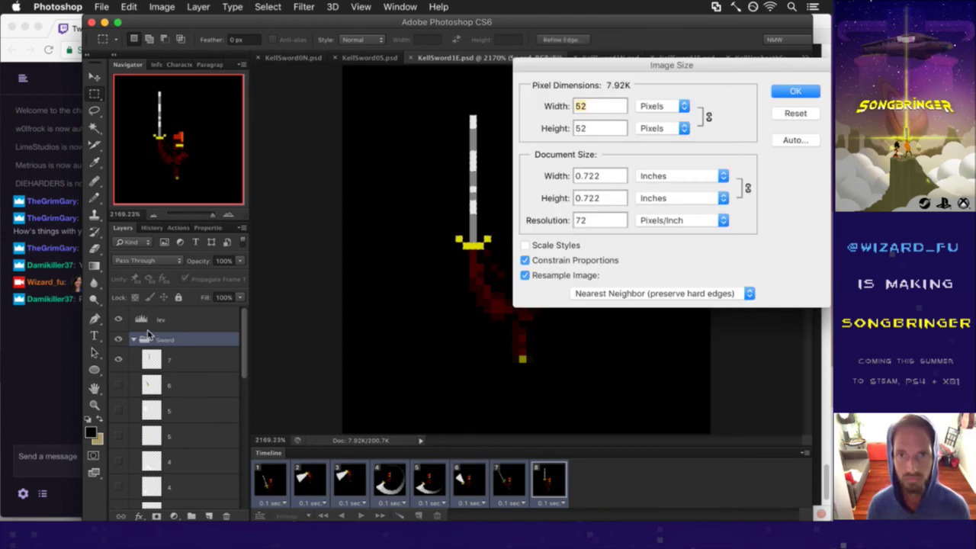
{"action": "key", "text": "Escape"}
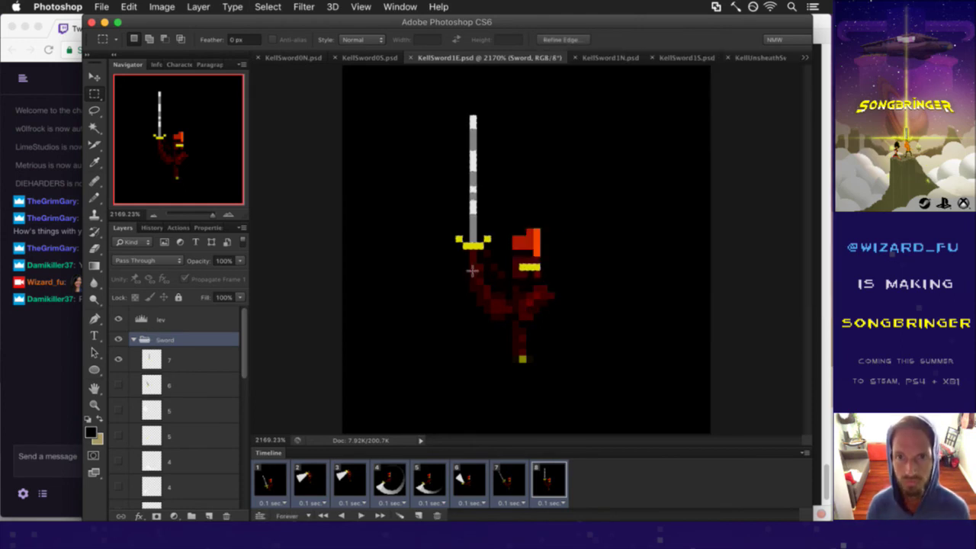
{"action": "key", "text": "super+alt+i"}
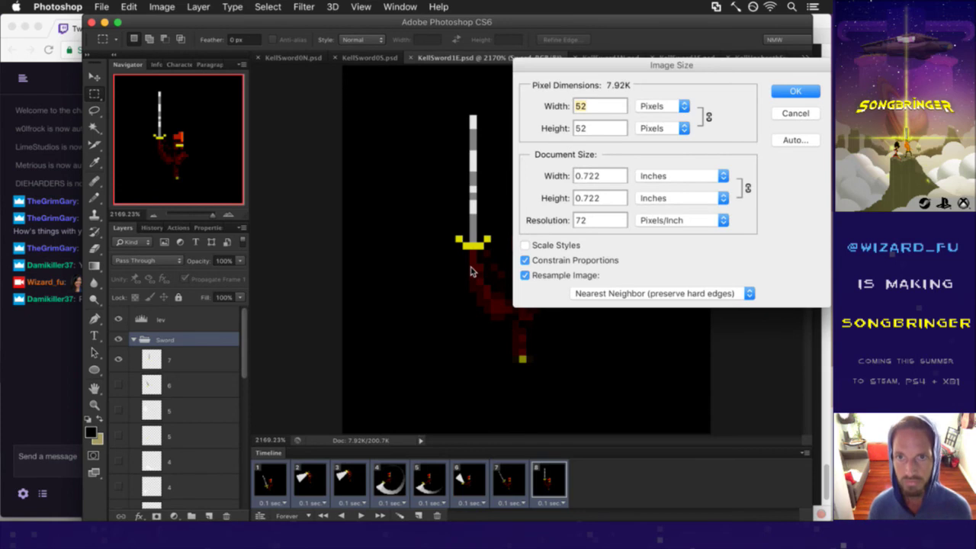
{"action": "type", "text": "65"}
{"action": "key", "text": "Return"}
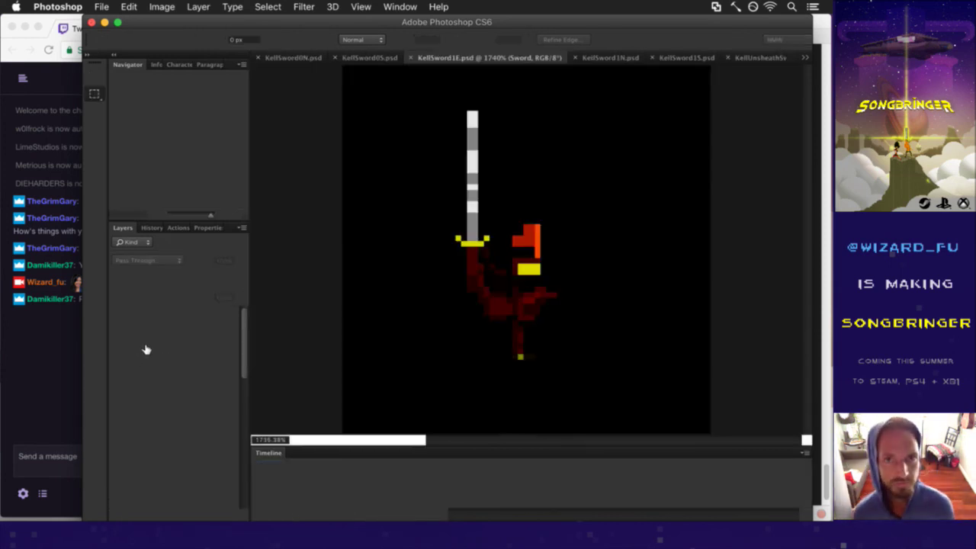
Step: Switch to the Twitch chat in Chrome to check for new messages, and return to Photoshop
{"action": "left_click", "coordinate": [26, 339]}
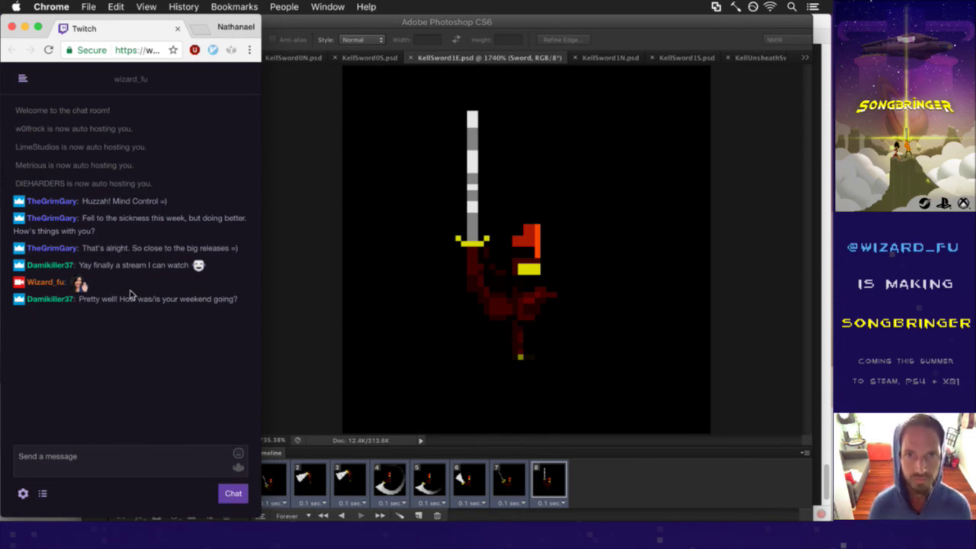
{"action": "left_click", "coordinate": [360, 175]}
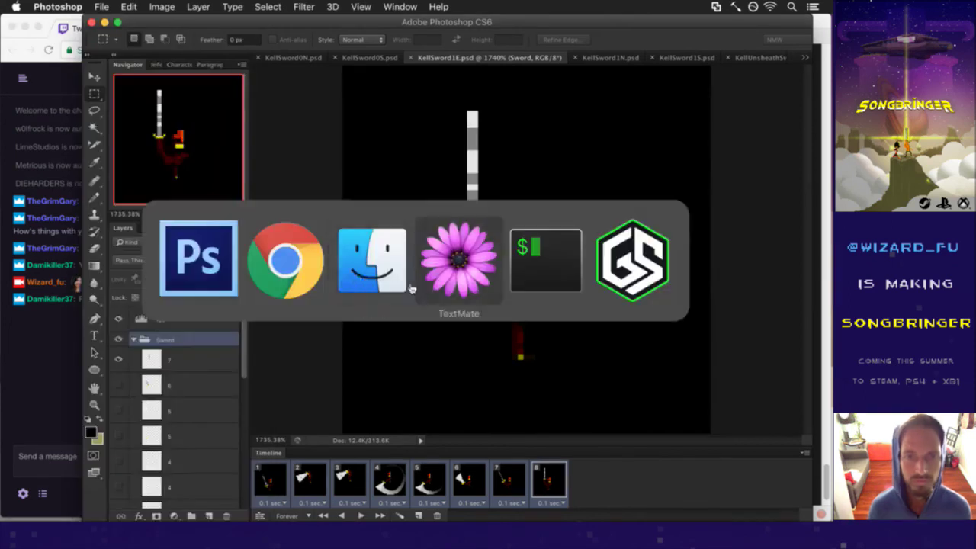
Step: Switch to the Shadow folder in Finder, preview the frames KellSword1E0.png through KellSword1E7.png one by one, and return to Photoshop
{"action": "key", "text": "super+Tab"}
{"action": "key", "text": "super+Tab"}
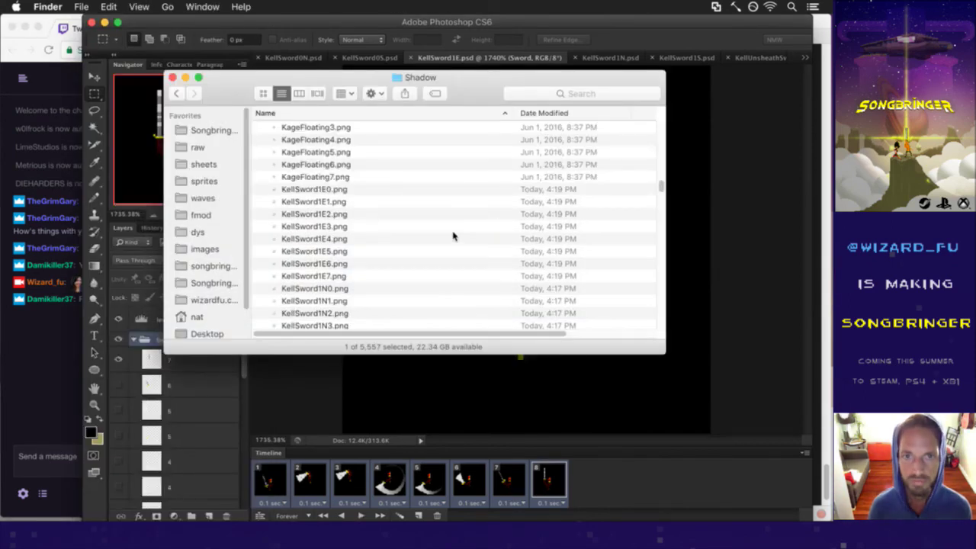
{"action": "left_click", "coordinate": [447, 190]}
{"action": "key", "text": "space"}
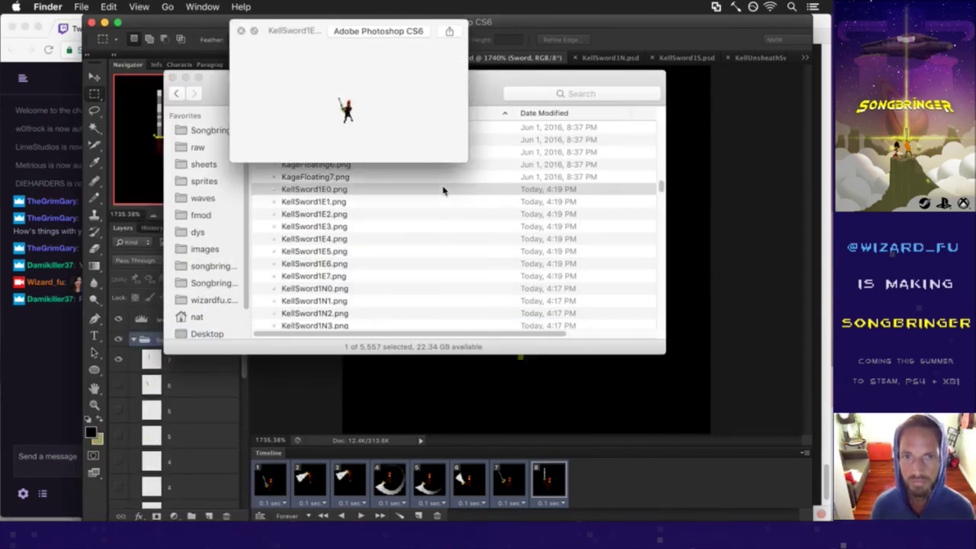
{"action": "key", "text": "Down"}
{"action": "key", "text": "Down"}
{"action": "key", "text": "Down"}
{"action": "key", "text": "Down"}
{"action": "key", "text": "Down"}
{"action": "key", "text": "Down"}
{"action": "key", "text": "Down"}
{"action": "key", "text": "space"}
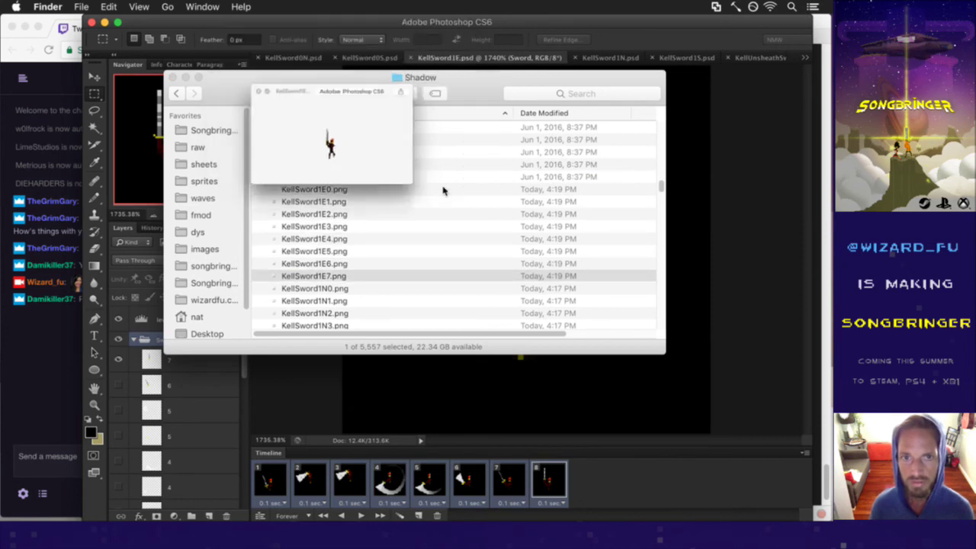
{"action": "left_click", "coordinate": [581, 36]}
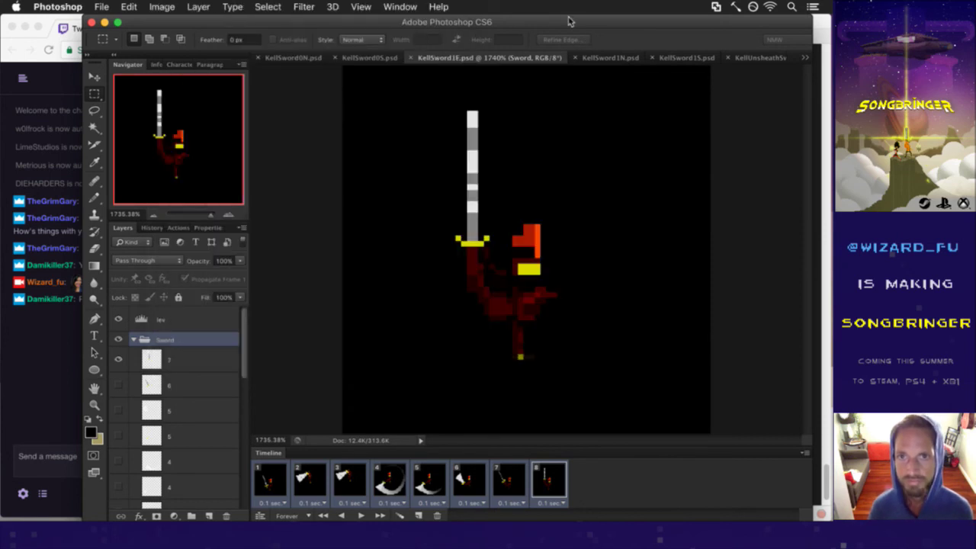
Step: Duplicate the lev layer from KellSword1E.psd into KellSword0S.psd and bring KellSword0S.psd to the front
{"action": "left_click", "coordinate": [371, 59]}
{"action": "left_click", "coordinate": [549, 58]}
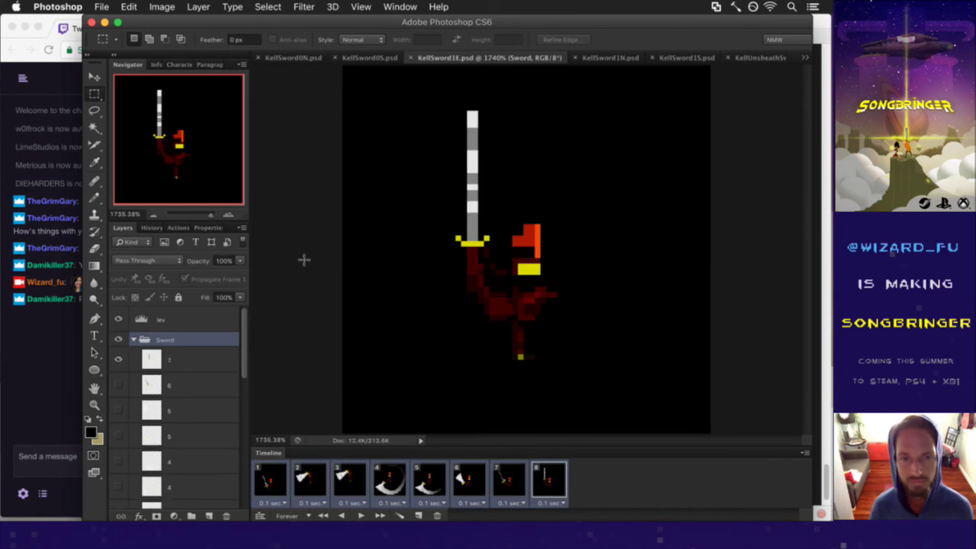
{"action": "right_click", "coordinate": [202, 324]}
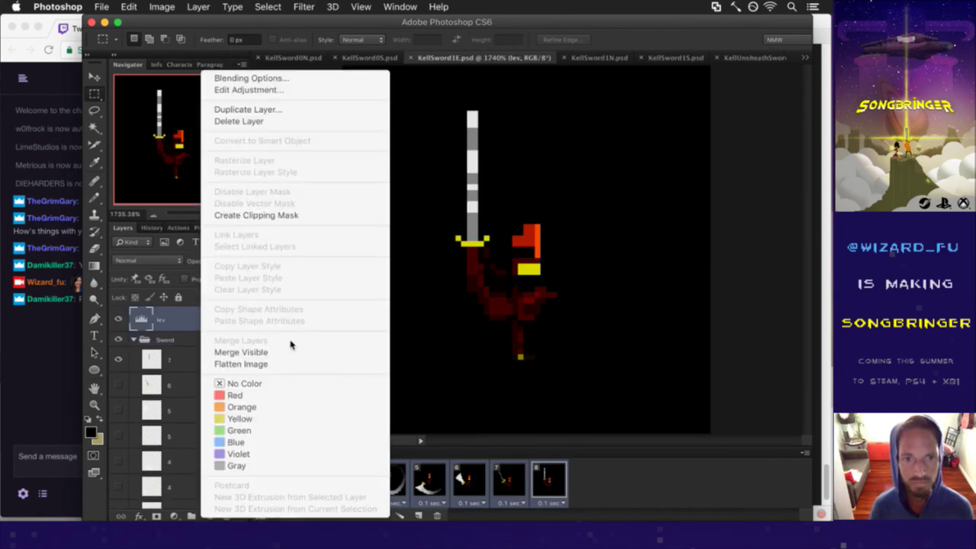
{"action": "left_click", "coordinate": [275, 109]}
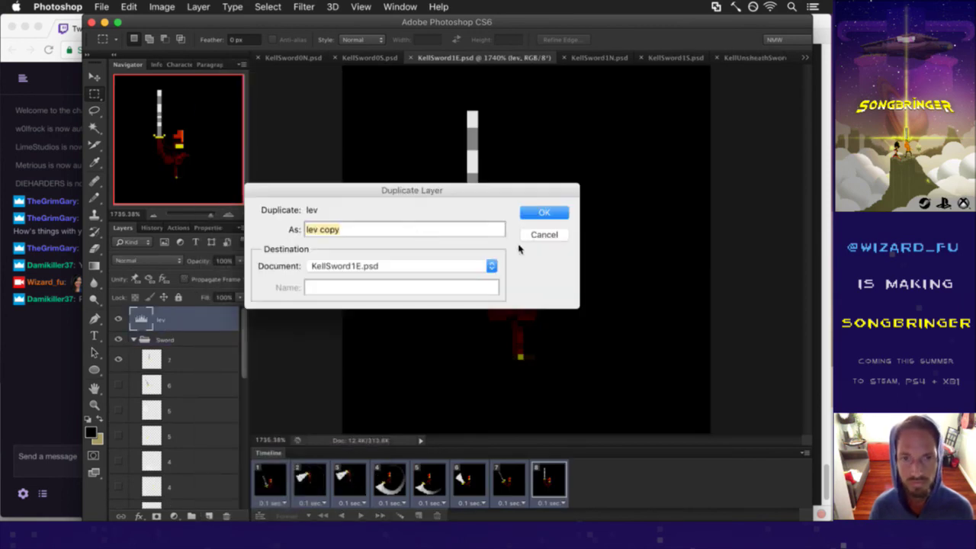
{"action": "left_click", "coordinate": [456, 266]}
{"action": "left_click", "coordinate": [457, 261]}
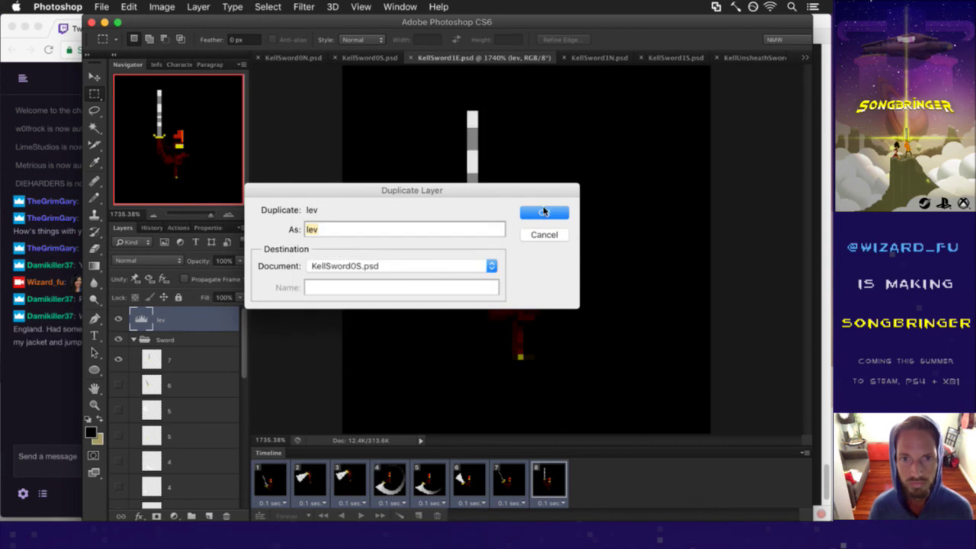
{"action": "left_click", "coordinate": [543, 211]}
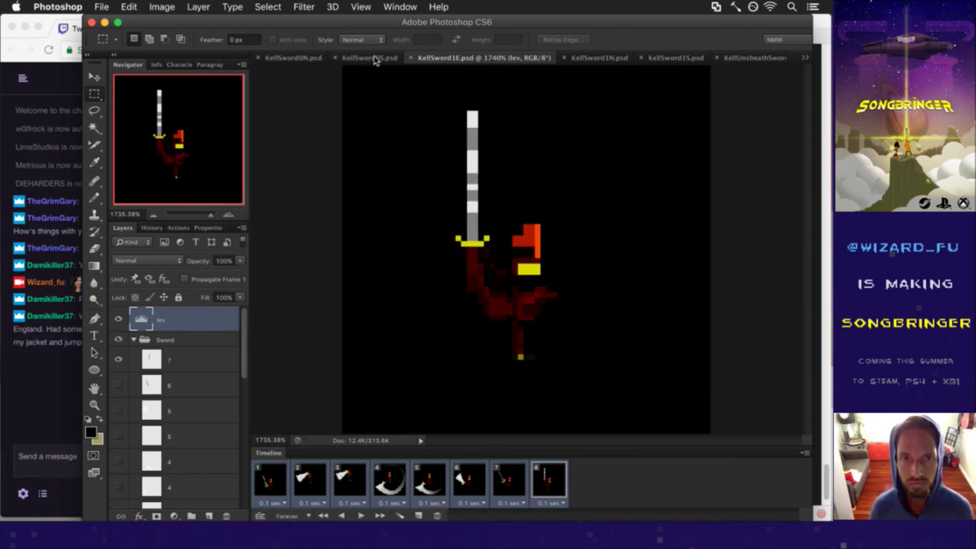
{"action": "left_click", "coordinate": [372, 58]}
Step: Switch to the Twitch chat in Chrome, read the newest viewer message about the weather, and return to Photoshop
{"action": "left_click", "coordinate": [54, 346]}
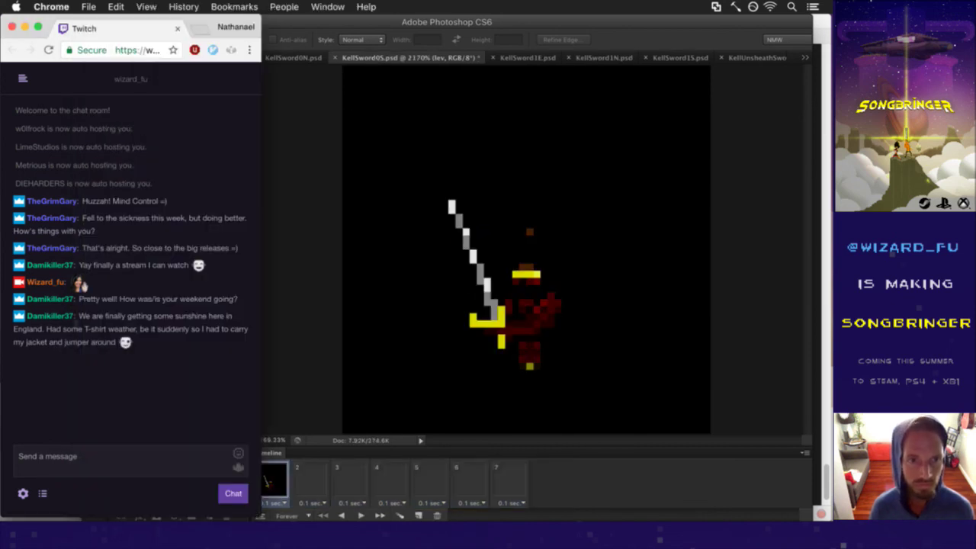
{"action": "mouse_move", "coordinate": [85, 329]}
{"action": "left_mouse_down"}
{"action": "mouse_move", "coordinate": [83, 316]}
{"action": "mouse_move", "coordinate": [71, 328]}
{"action": "left_mouse_up"}
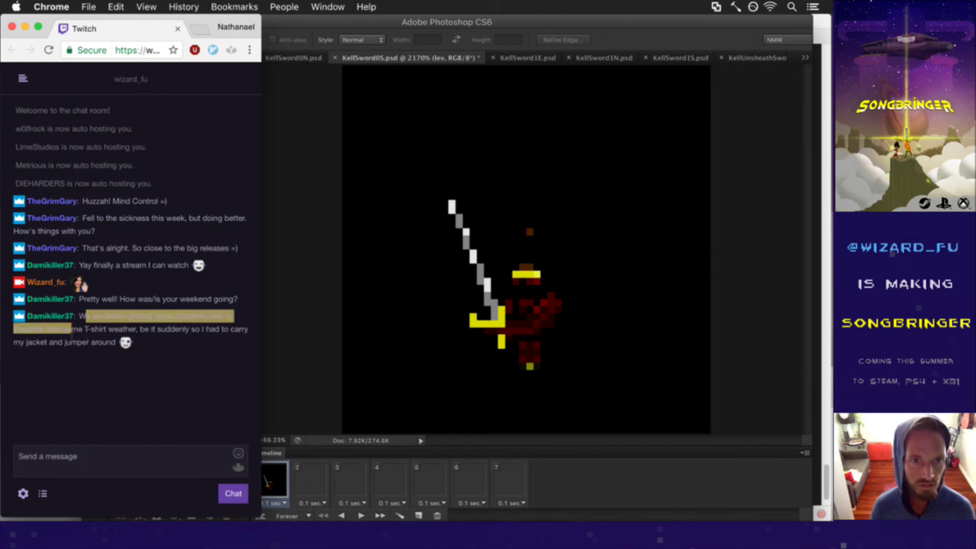
{"action": "left_click", "coordinate": [86, 337]}
{"action": "left_click_drag", "start_coordinate": [63, 328], "coordinate": [105, 345]}
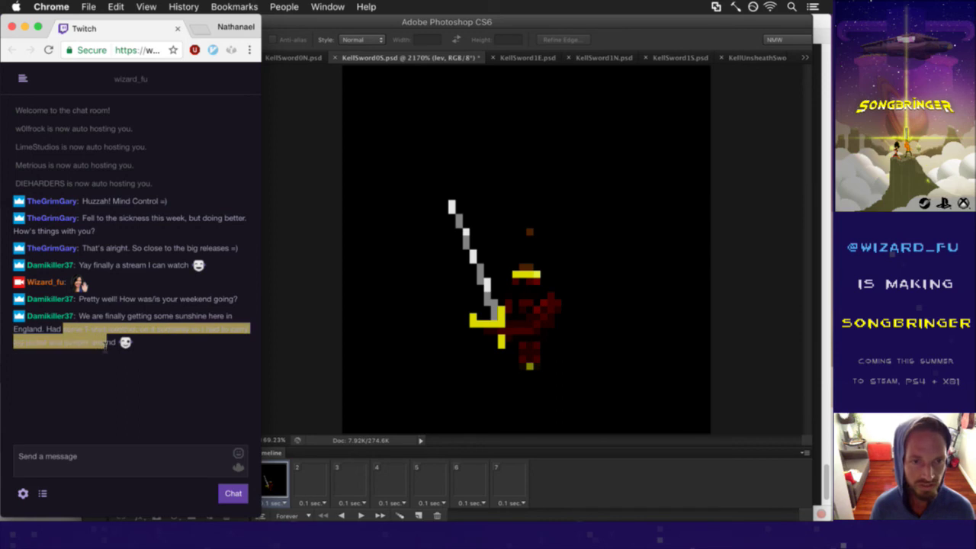
{"action": "left_click", "coordinate": [101, 333]}
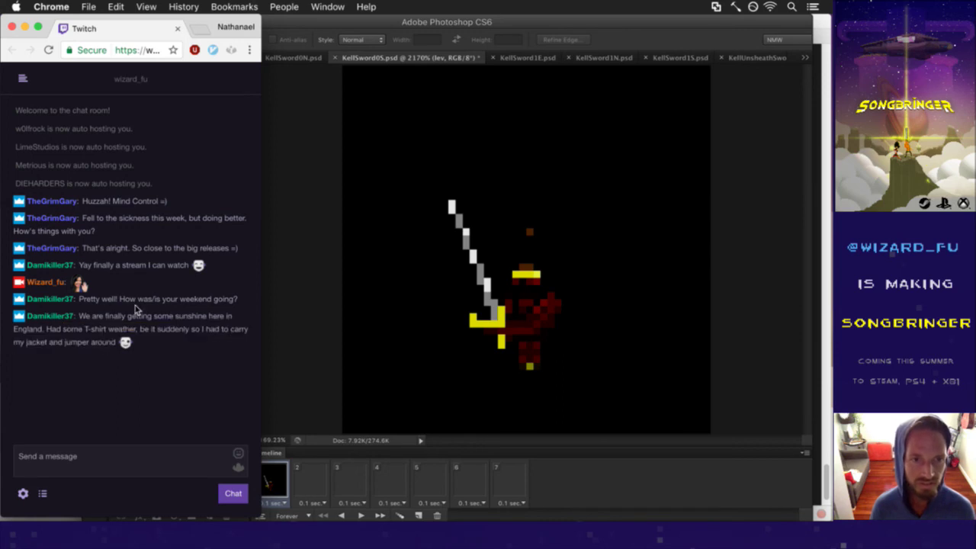
{"action": "left_click", "coordinate": [286, 354]}
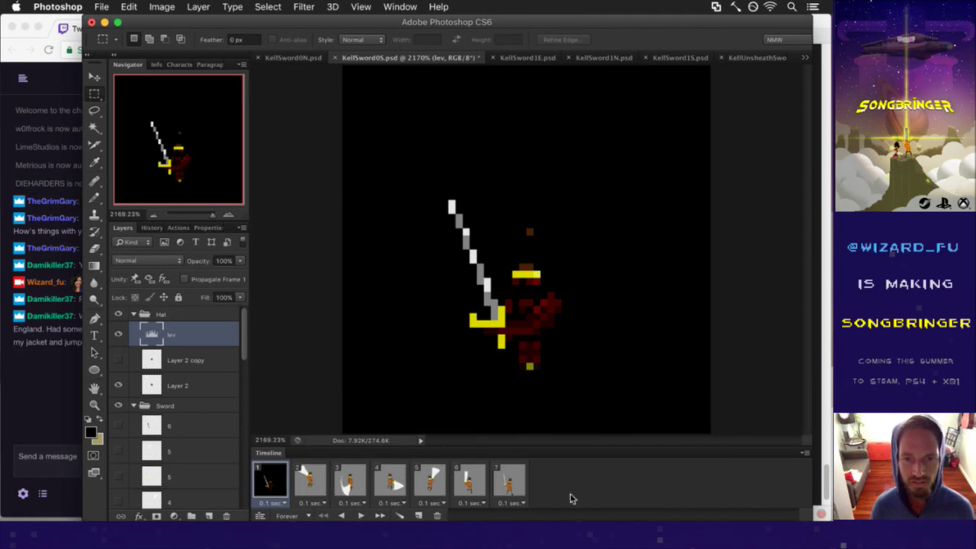
Step: With all seven frames of KellSword0S.psd selected, move the lev layer above the Hat group and delete the Hat group with its layers
{"action": "left_click", "coordinate": [523, 482], "text": "shift"}
{"action": "left_click_drag", "start_coordinate": [158, 329], "coordinate": [157, 314]}
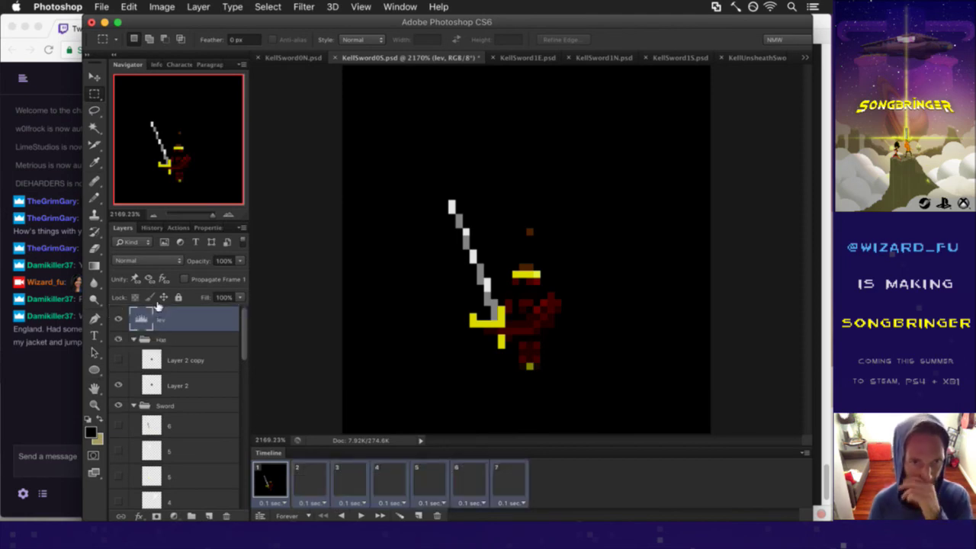
{"action": "left_click", "coordinate": [178, 342]}
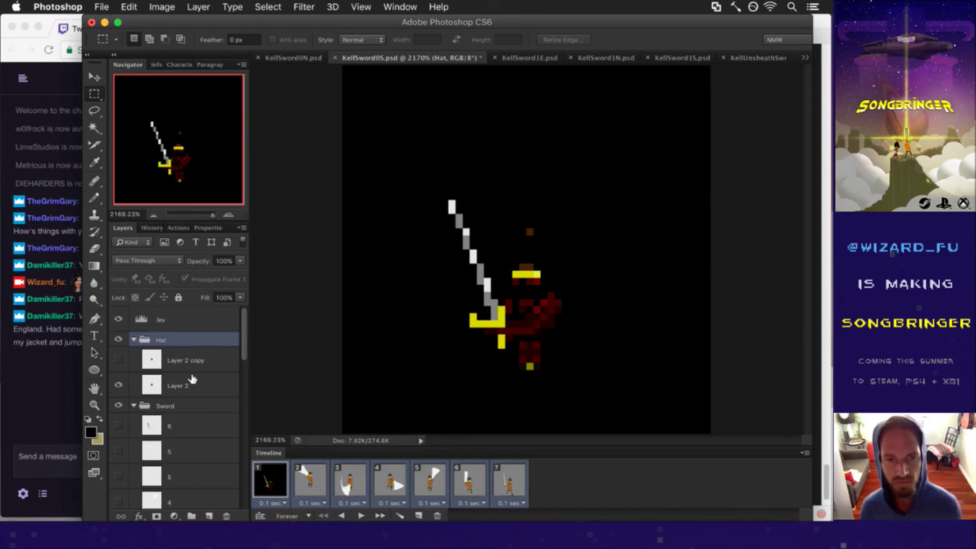
{"action": "left_click", "coordinate": [192, 378], "text": "shift"}
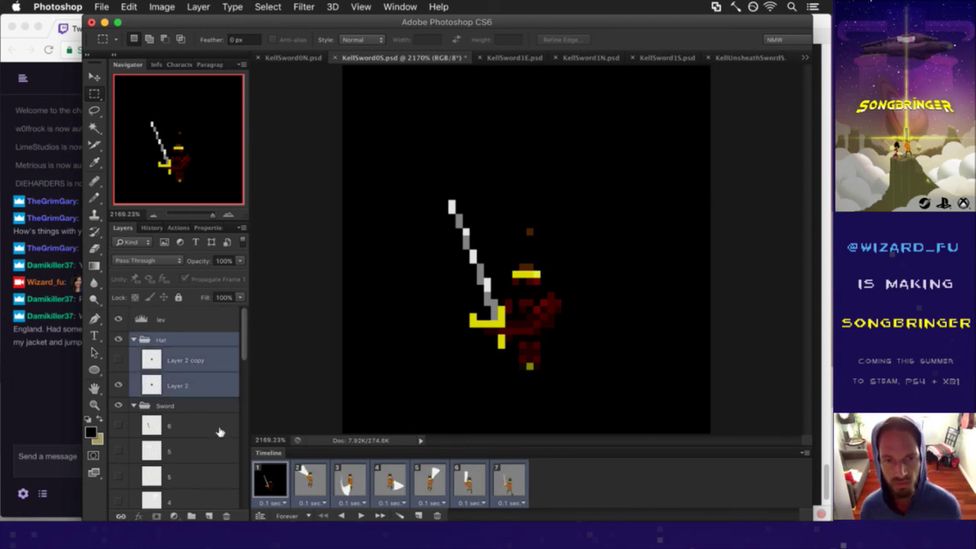
{"action": "left_click", "coordinate": [226, 512]}
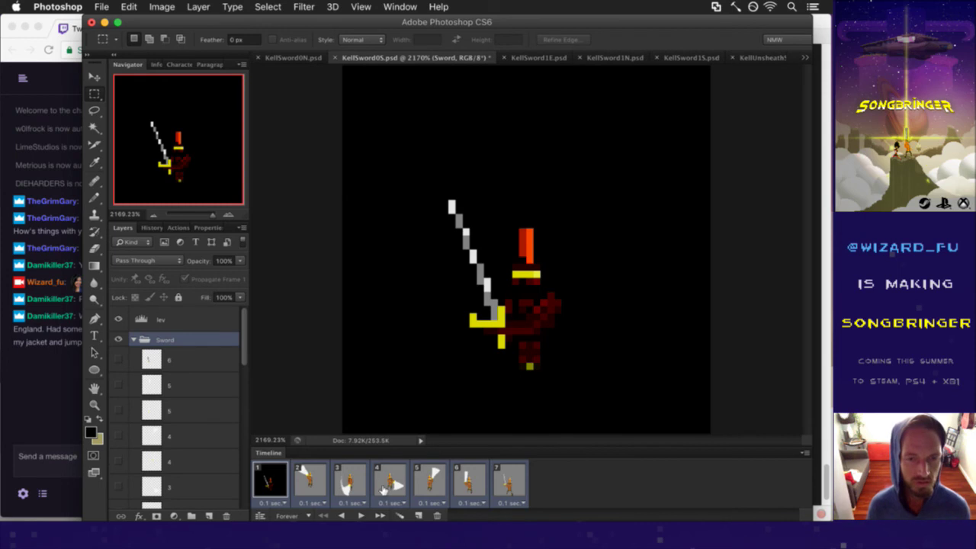